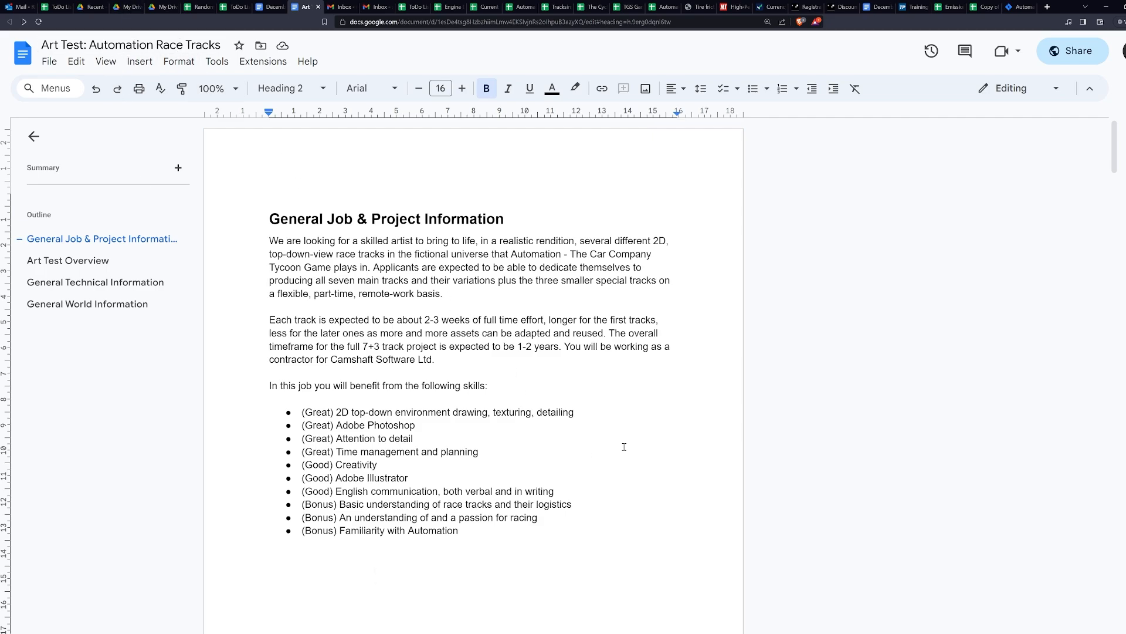
Read through the race track art test brief, from the job information and overview to the resources, expectations and feedback sections.
{"action": "scroll", "coordinate": [675, 454], "scroll_direction": "down", "scroll_amount": 2}
{"action": "scroll", "coordinate": [669, 455], "scroll_direction": "up", "scroll_amount": 2}
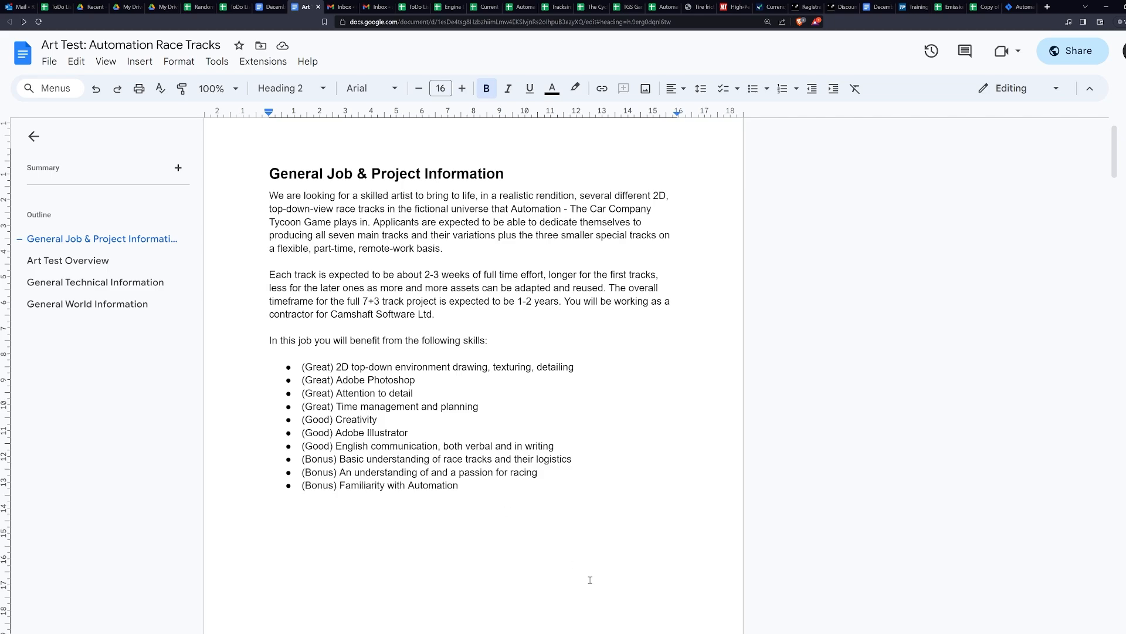
{"action": "scroll", "coordinate": [604, 446], "scroll_direction": "down", "scroll_amount": 4}
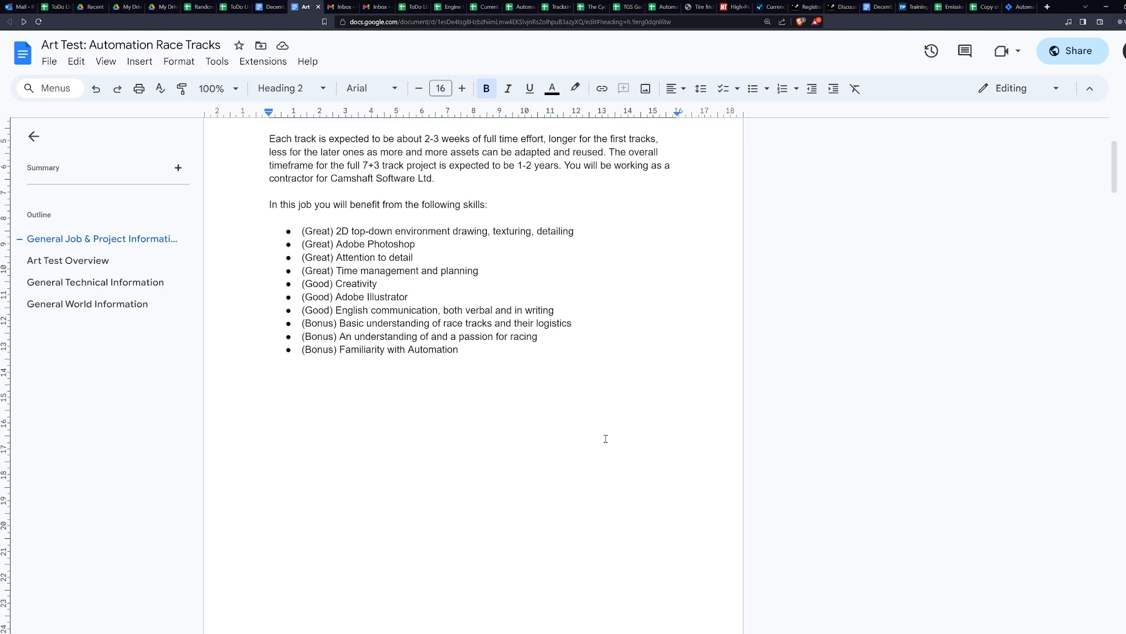
{"action": "scroll", "coordinate": [606, 461], "scroll_direction": "down", "scroll_amount": 7}
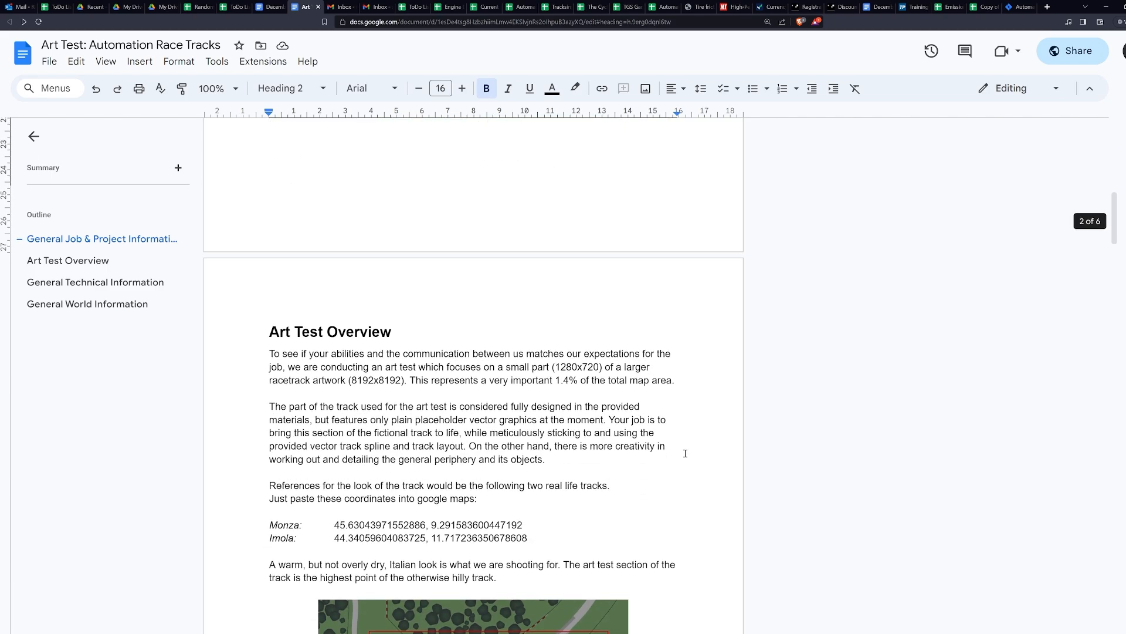
{"action": "scroll", "coordinate": [668, 457], "scroll_direction": "up", "scroll_amount": 7}
{"action": "scroll", "coordinate": [684, 453], "scroll_direction": "up", "scroll_amount": 2}
{"action": "scroll", "coordinate": [678, 481], "scroll_direction": "down", "scroll_amount": 11}
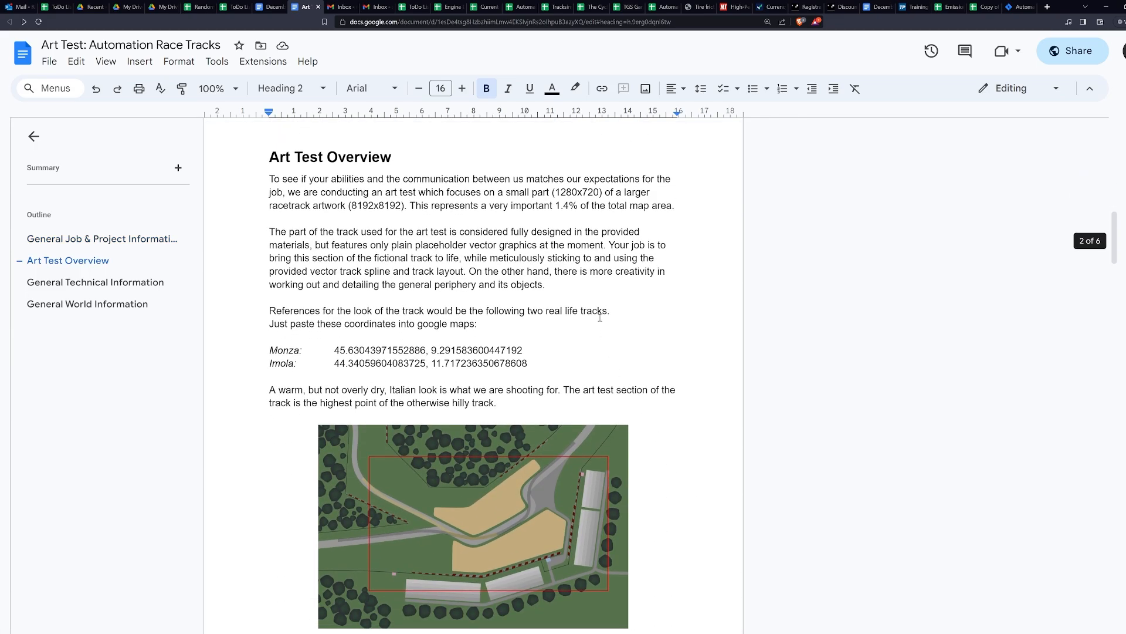
{"action": "scroll", "coordinate": [432, 148], "scroll_direction": "down", "scroll_amount": 1}
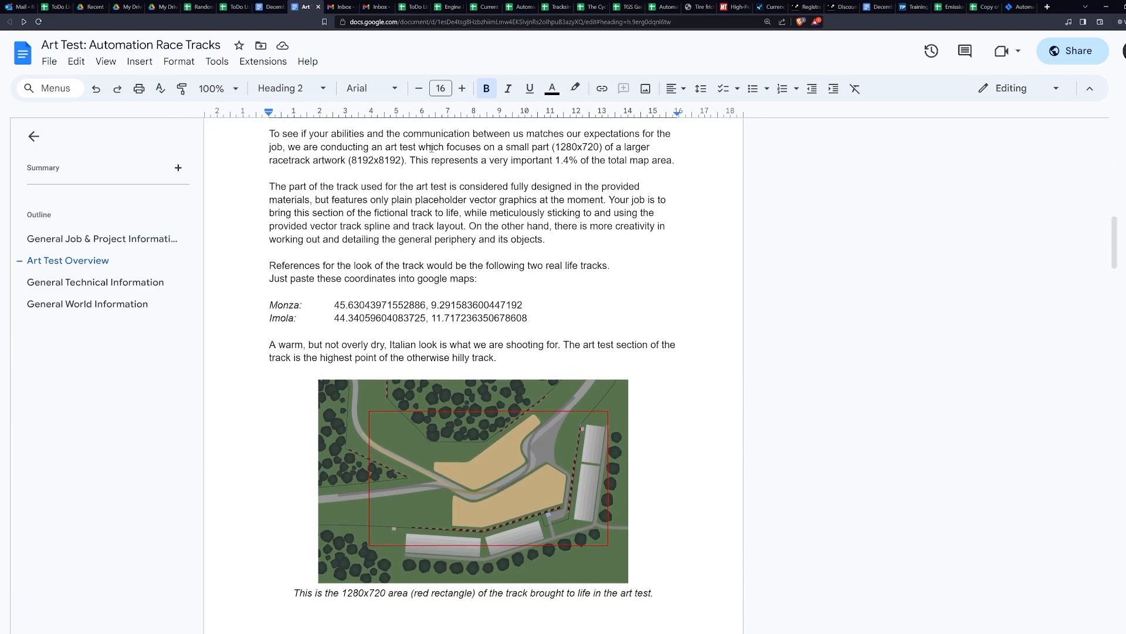
{"action": "scroll", "coordinate": [693, 404], "scroll_direction": "down", "scroll_amount": 2}
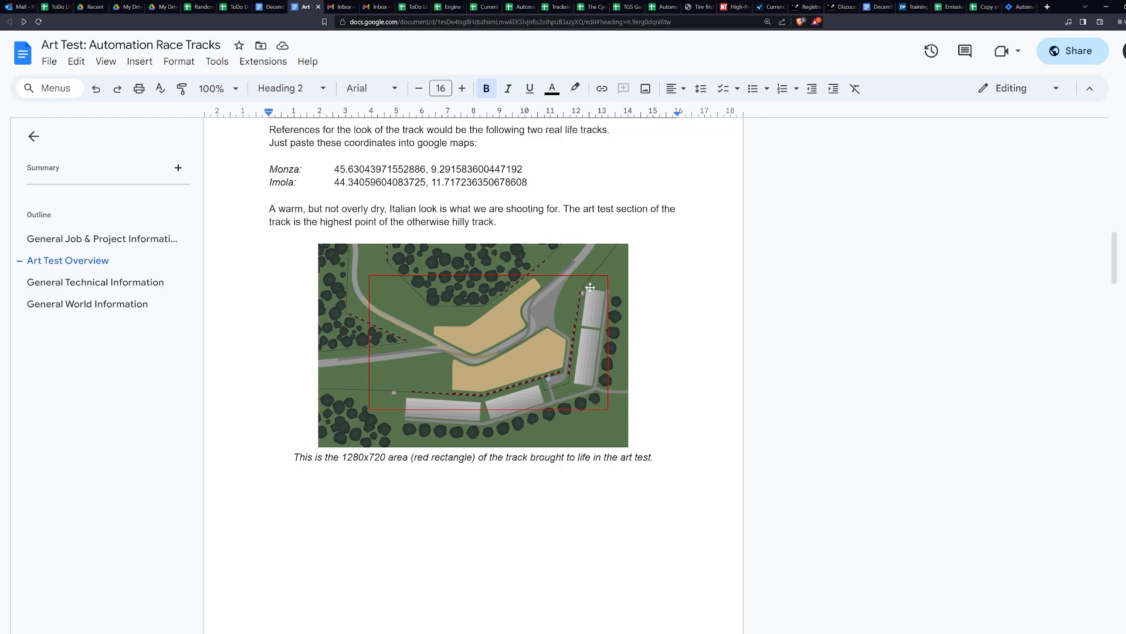
{"action": "scroll", "coordinate": [636, 492], "scroll_direction": "down", "scroll_amount": 10}
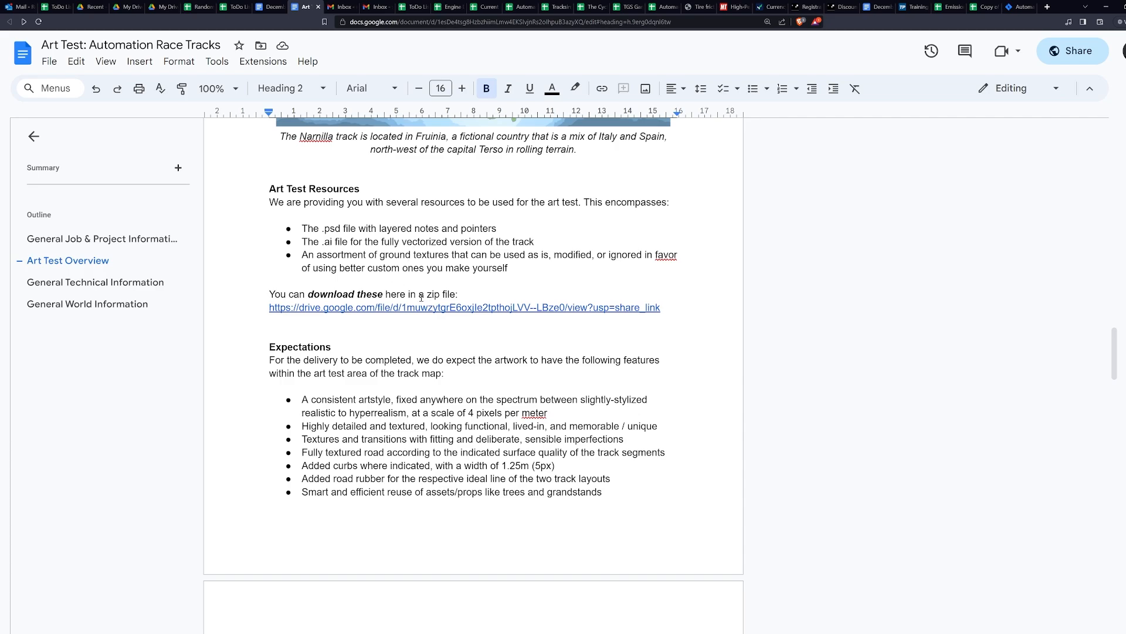
{"action": "scroll", "coordinate": [432, 313], "scroll_direction": "down", "scroll_amount": 3}
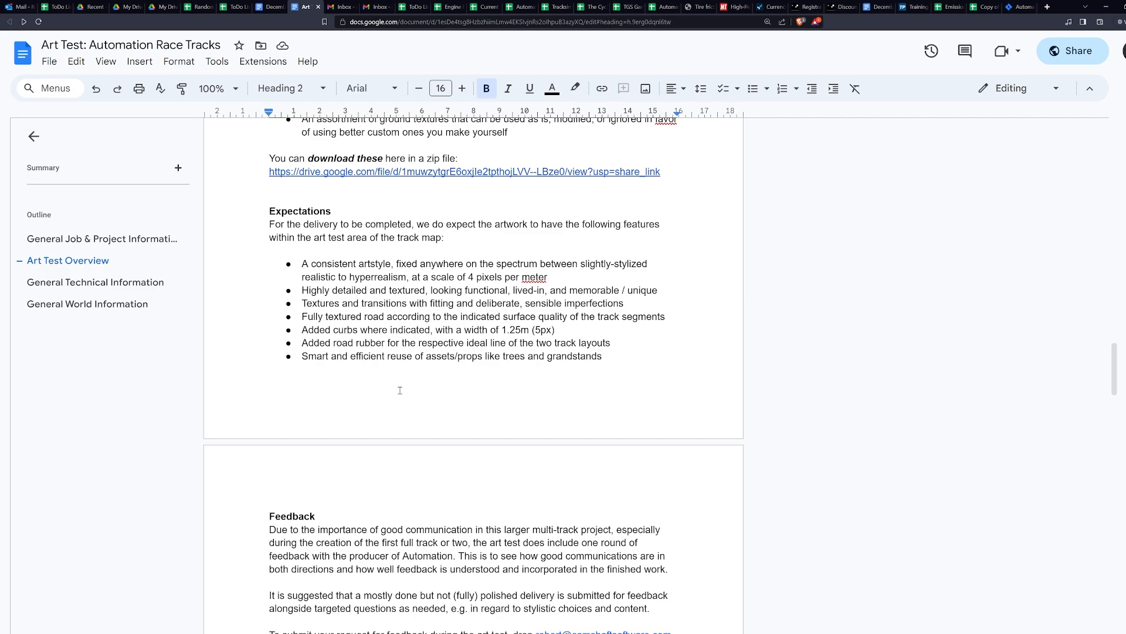
{"action": "scroll", "coordinate": [443, 382], "scroll_direction": "down", "scroll_amount": 2}
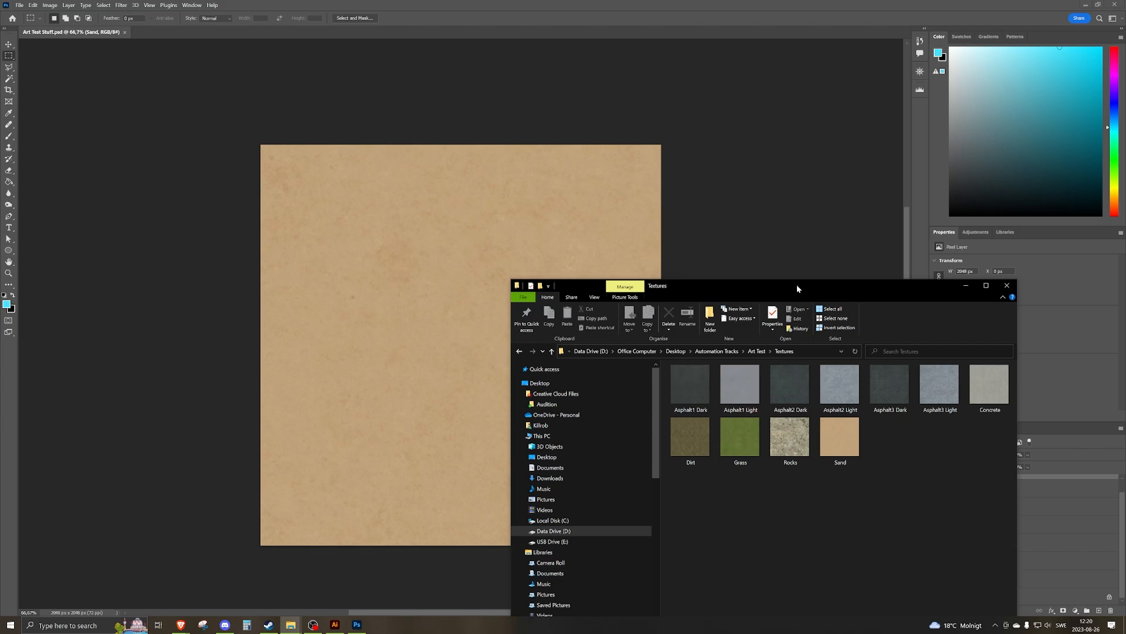
Compare the light and dark variants of the three asphalt textures in the Textures folder.
{"action": "left_click_drag", "start_coordinate": [799, 288], "coordinate": [693, 262]}
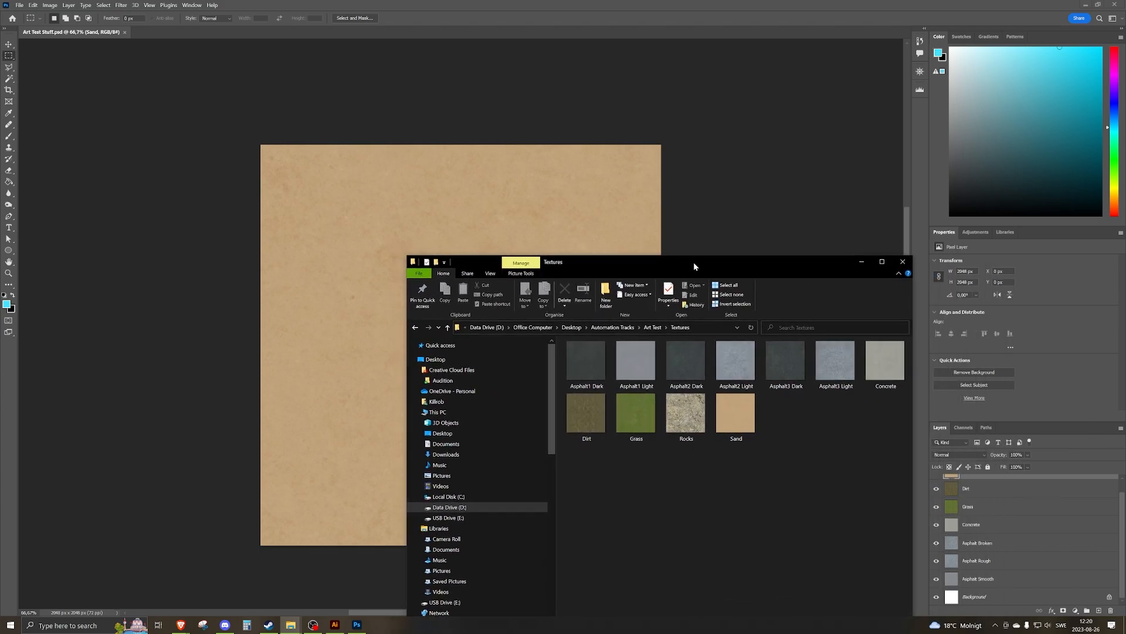
{"action": "left_click", "coordinate": [600, 373]}
{"action": "left_click", "coordinate": [647, 365]}
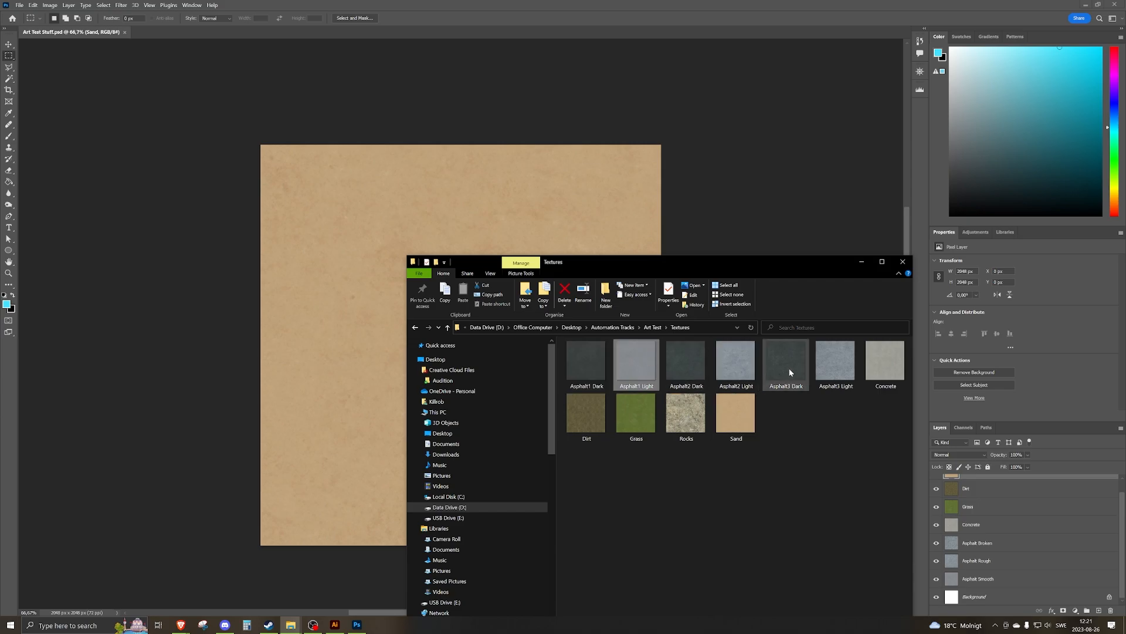
{"action": "left_click", "coordinate": [735, 369]}
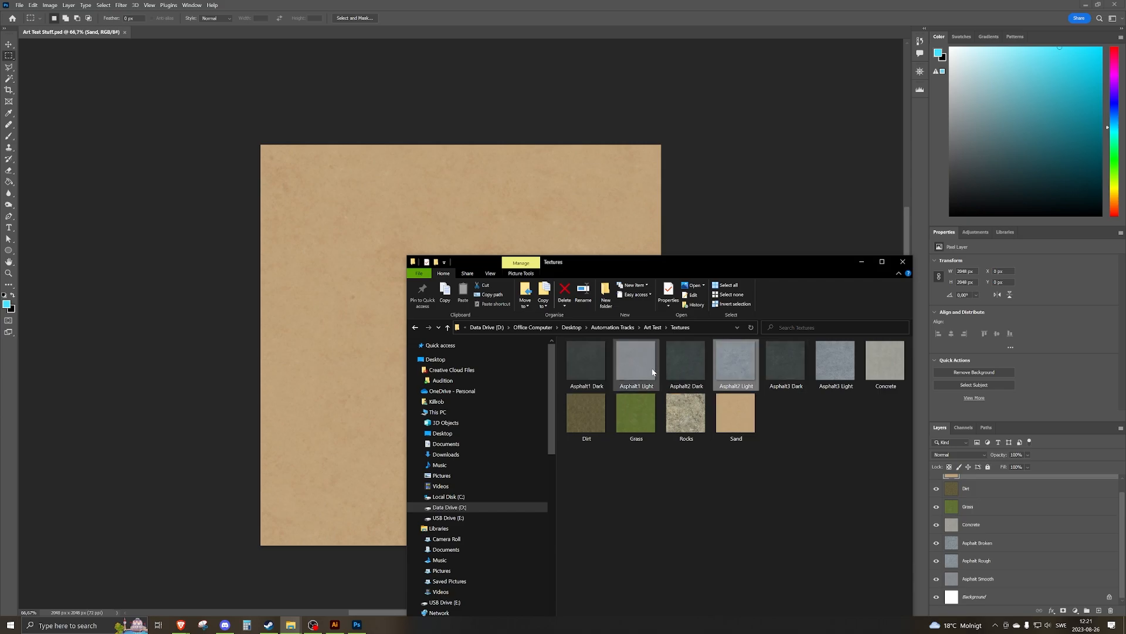
{"action": "left_click", "coordinate": [586, 365]}
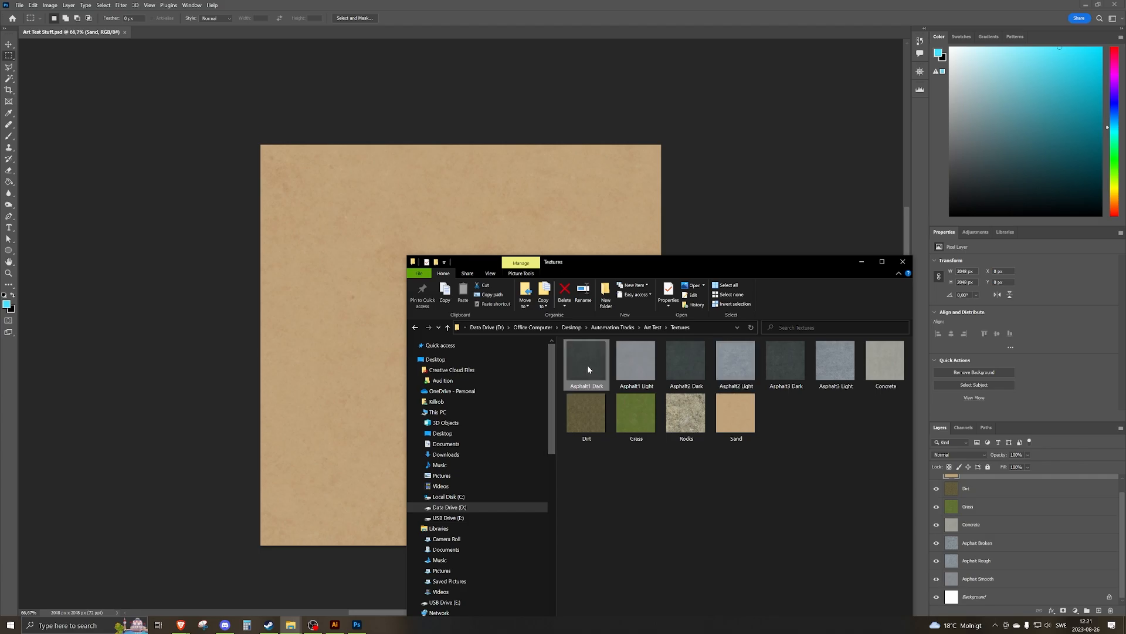
{"action": "left_click", "coordinate": [838, 359]}
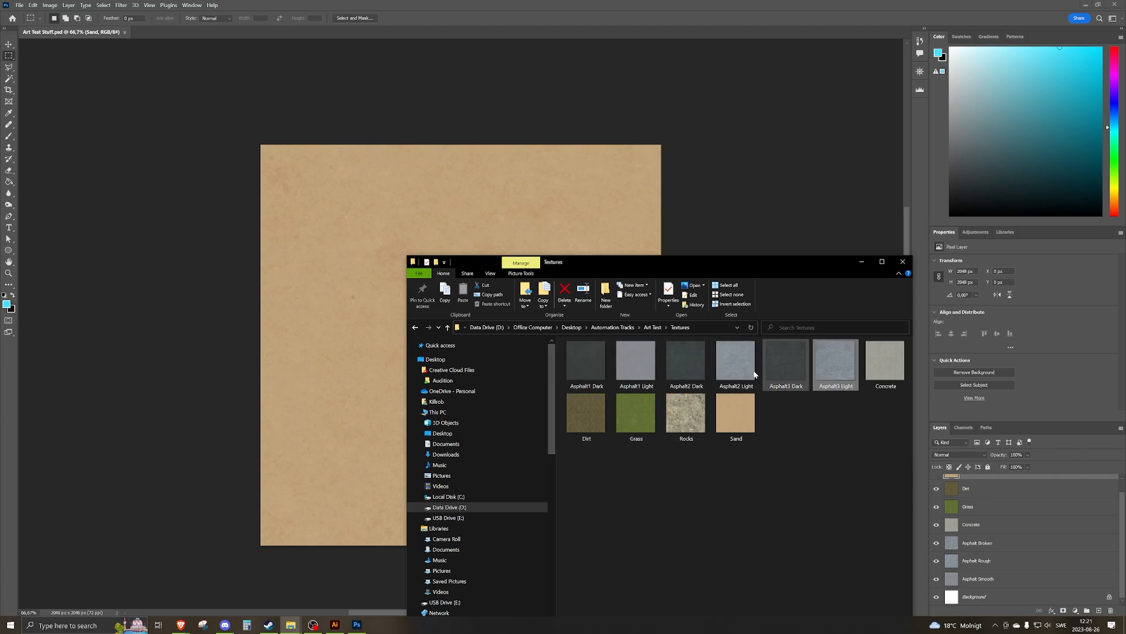
{"action": "left_click", "coordinate": [640, 369]}
{"action": "left_click", "coordinate": [741, 371]}
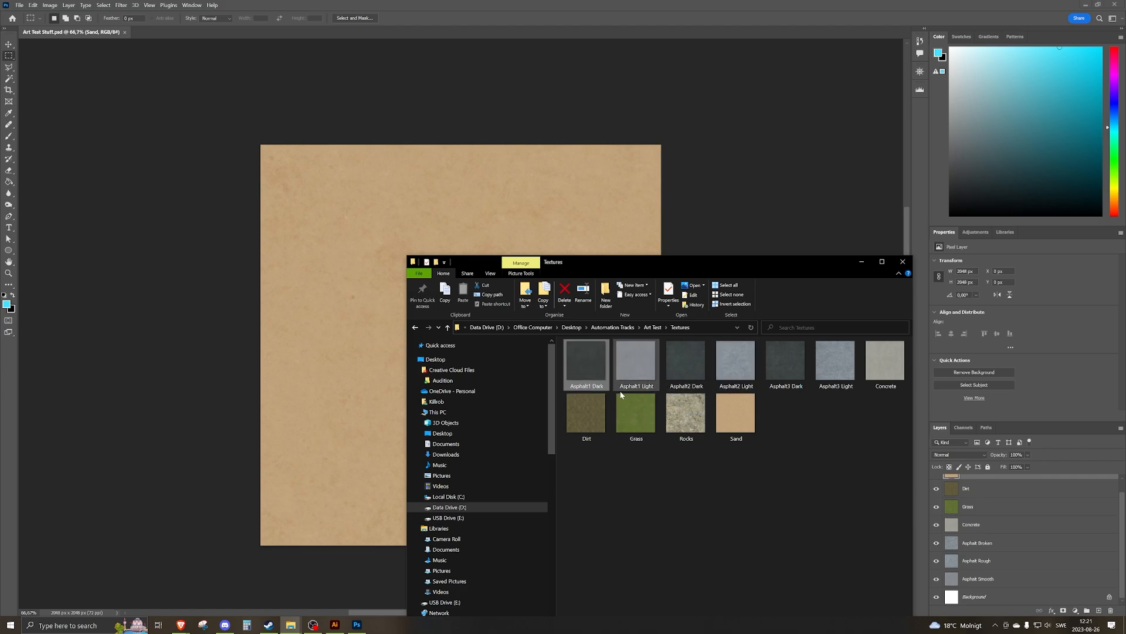
Open the Asphalt1 Dark texture from the Textures folder as a separate document in Photoshop.
{"action": "left_click", "coordinate": [595, 372]}
{"action": "left_click_drag", "start_coordinate": [618, 266], "coordinate": [665, 229]}
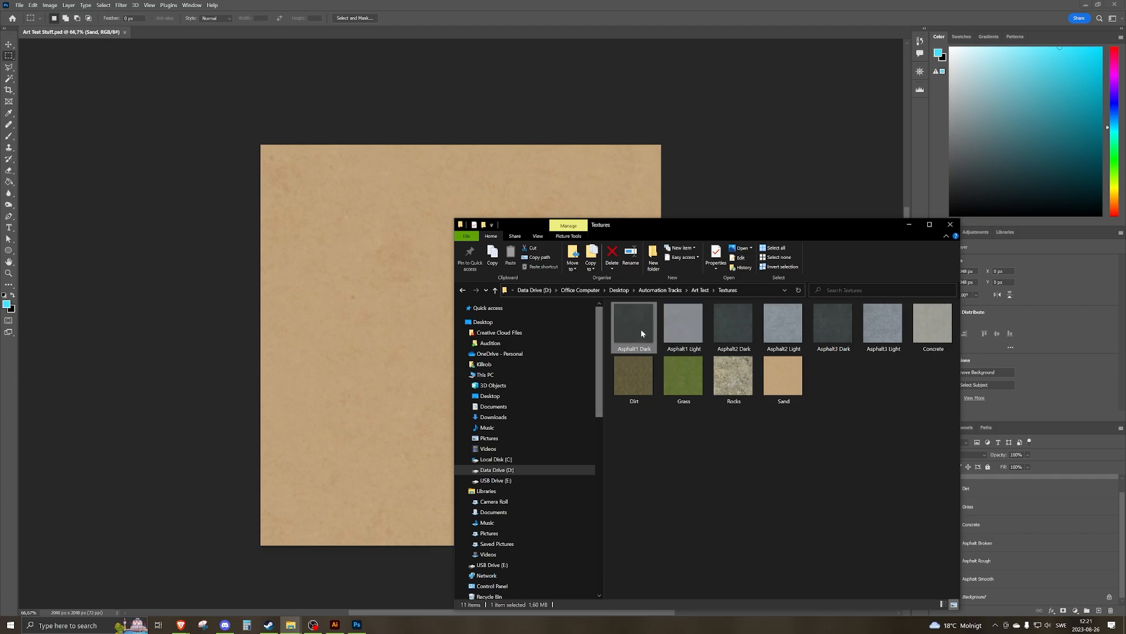
{"action": "left_click_drag", "start_coordinate": [629, 327], "coordinate": [195, 36]}
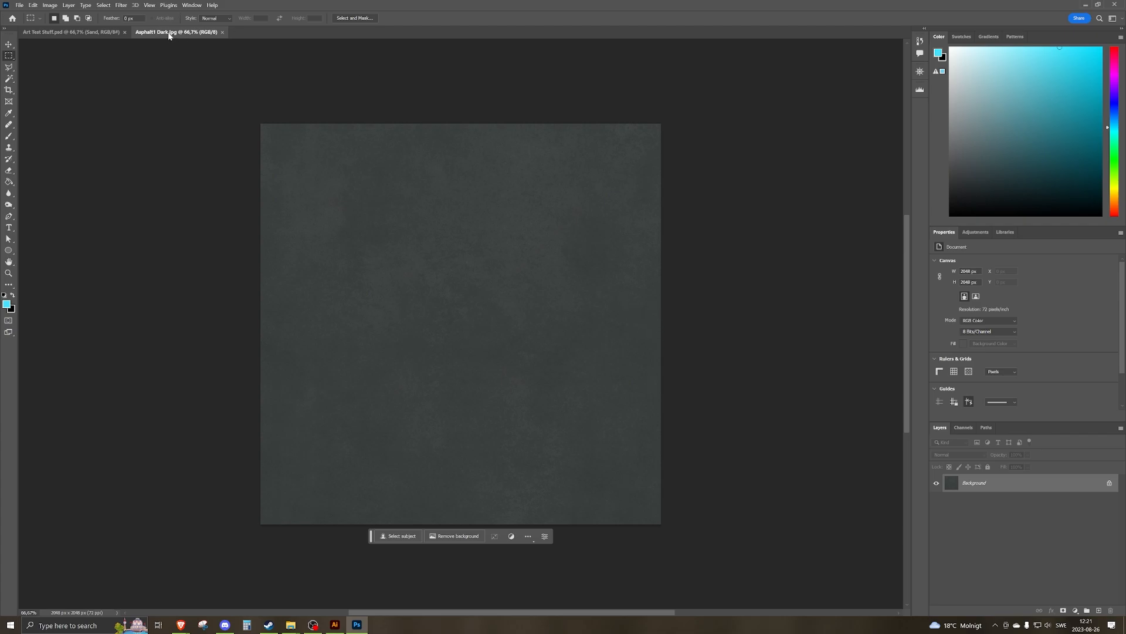
Copy the whole dark asphalt image into Art Test Stuff.psd as a layer named Asphalt Dark, placed directly below Concrete.
{"action": "key", "text": "ctrl+a"}
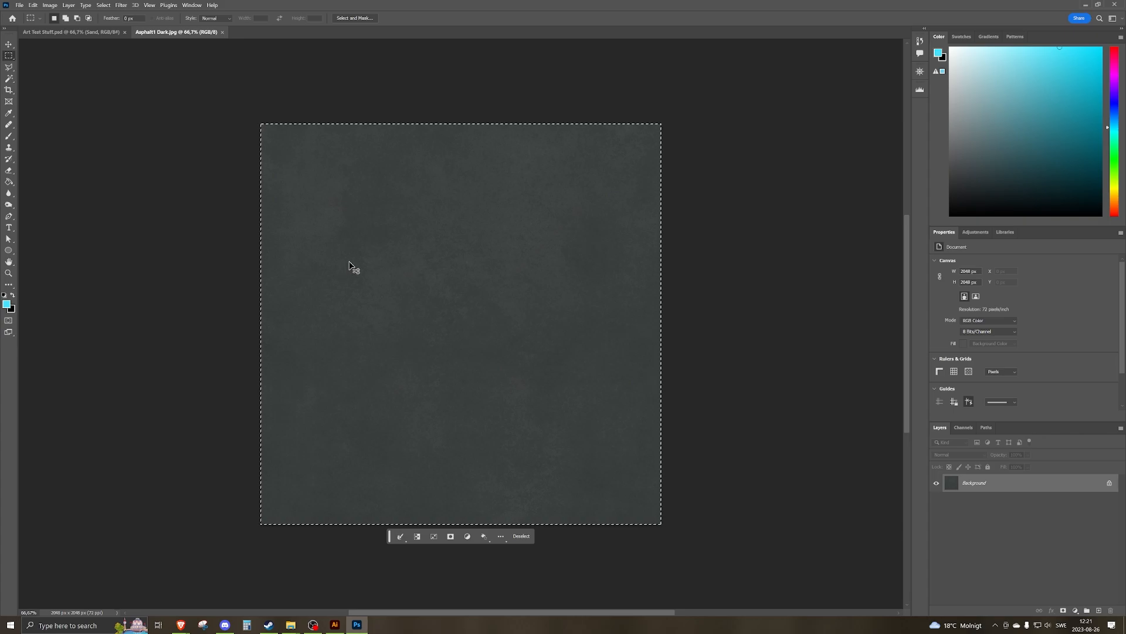
{"action": "left_click", "coordinate": [112, 33]}
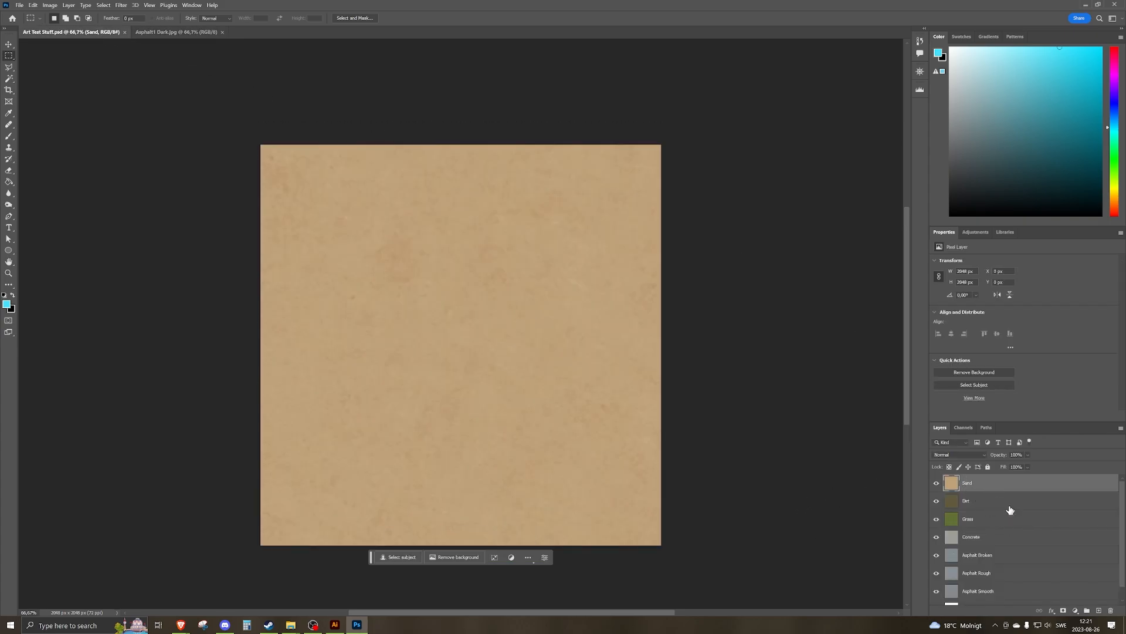
{"action": "key", "text": "ctrl+v"}
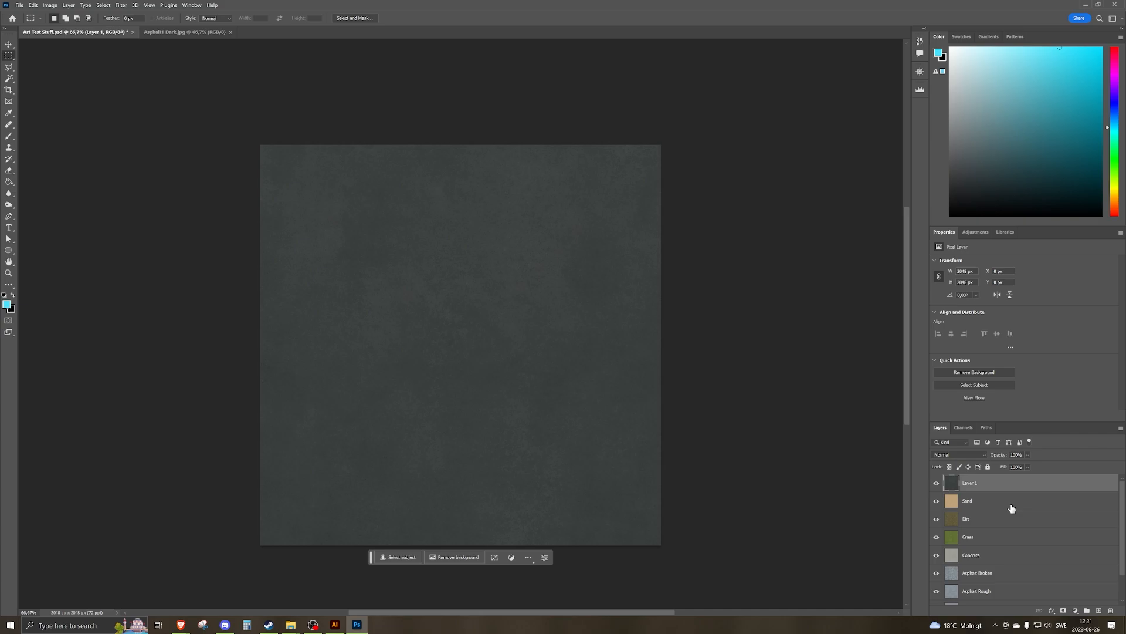
{"action": "double_click", "coordinate": [974, 484]}
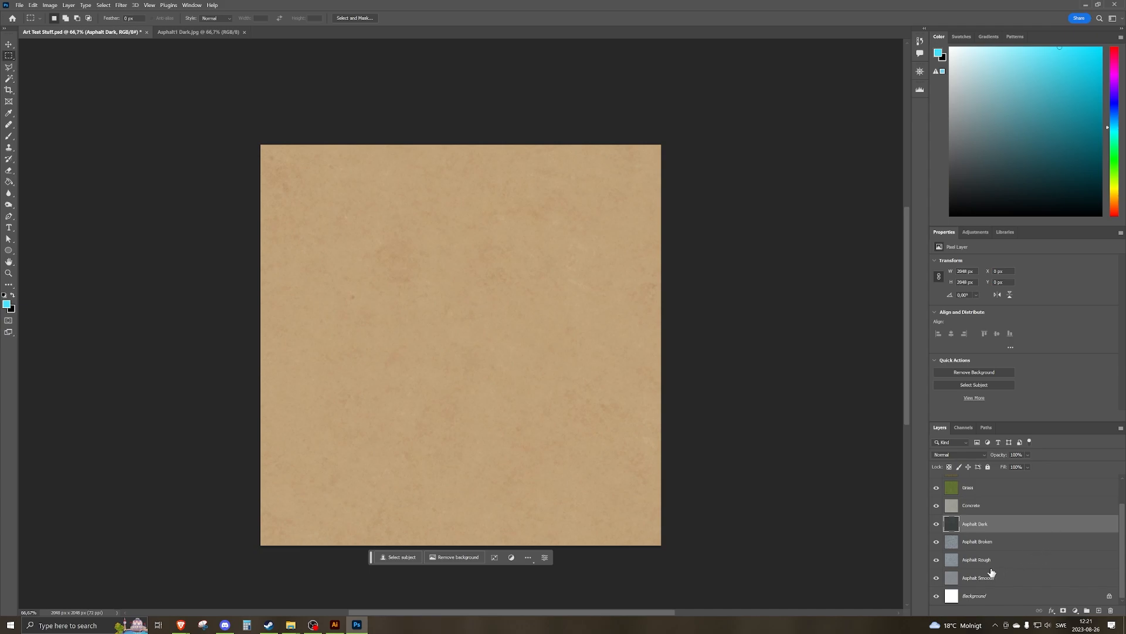
Review the stack of ground texture layers from Sand down to the asphalt layers and Background.
{"action": "scroll", "coordinate": [993, 539], "scroll_direction": "up", "scroll_amount": 2}
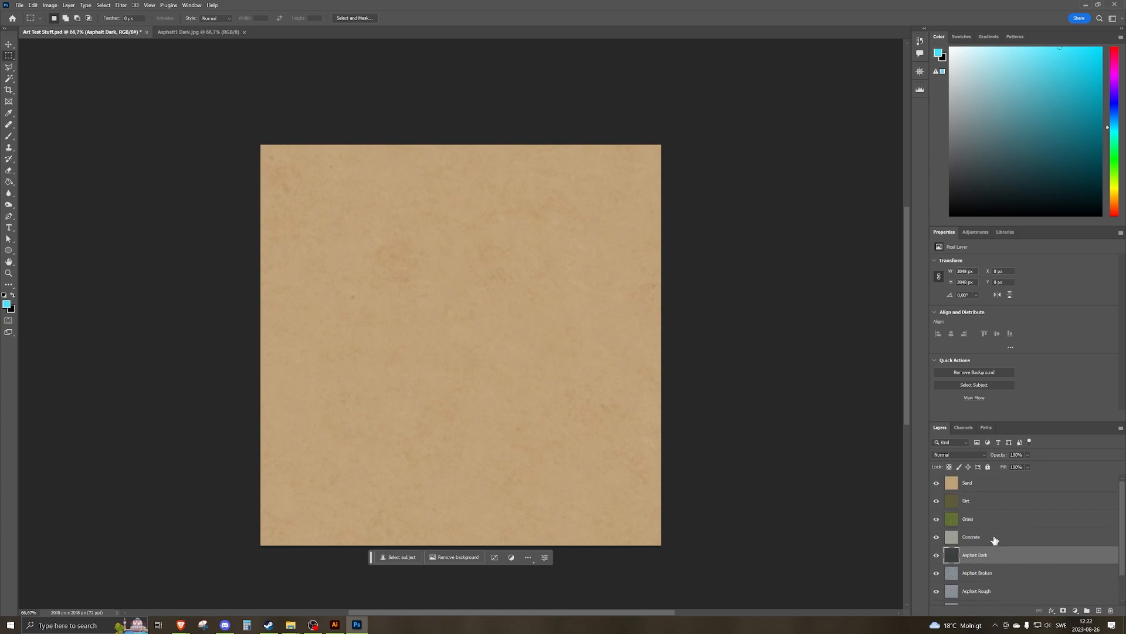
{"action": "scroll", "coordinate": [1007, 554], "scroll_direction": "down", "scroll_amount": 2}
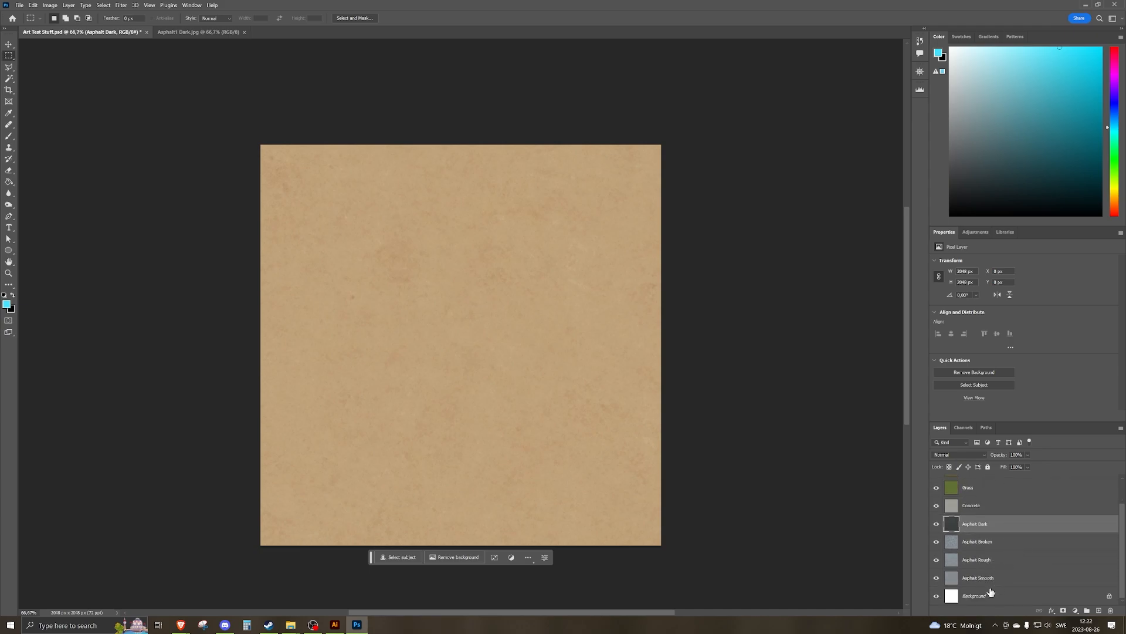
{"action": "scroll", "coordinate": [996, 573], "scroll_direction": "up", "scroll_amount": 2}
{"action": "scroll", "coordinate": [1000, 561], "scroll_direction": "down", "scroll_amount": 2}
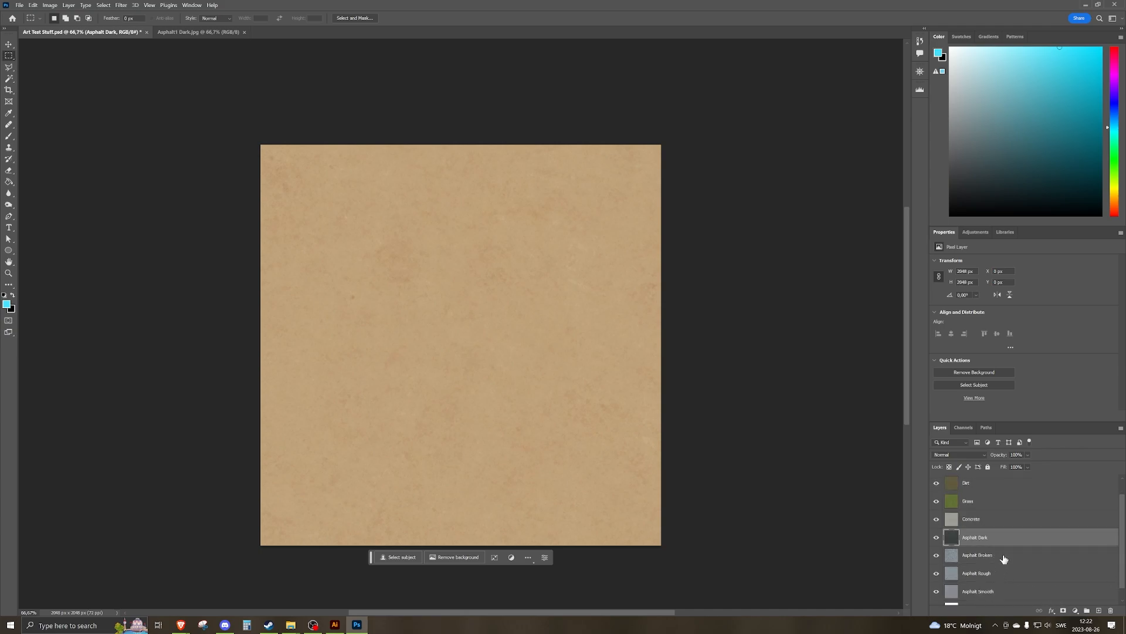
{"action": "scroll", "coordinate": [996, 555], "scroll_direction": "up", "scroll_amount": 2}
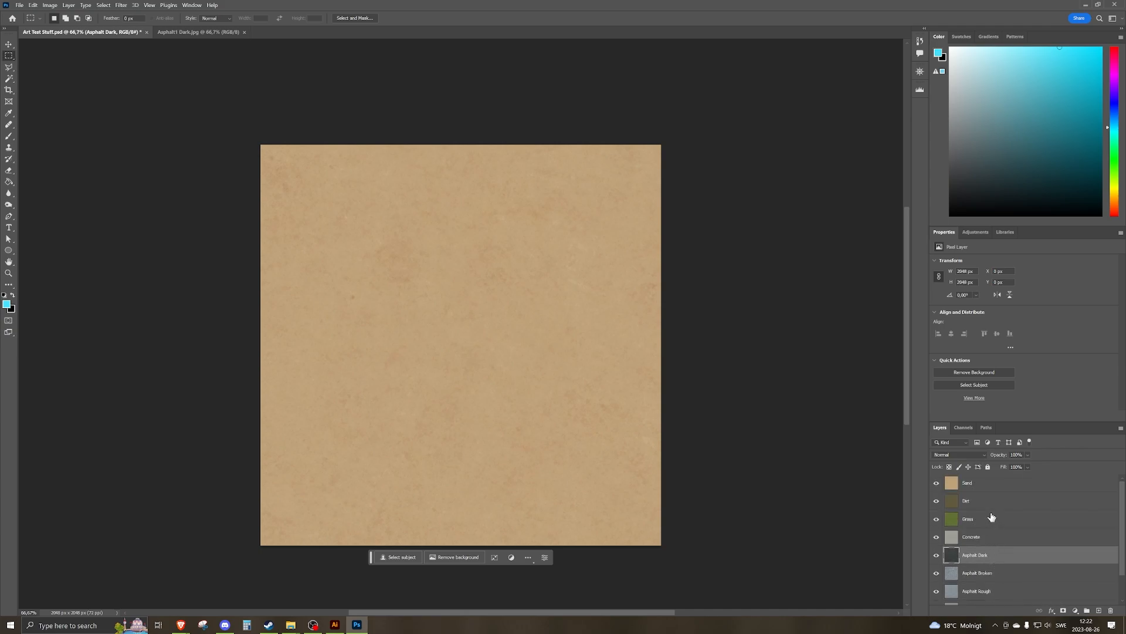
{"action": "scroll", "coordinate": [968, 580], "scroll_direction": "down", "scroll_amount": 2}
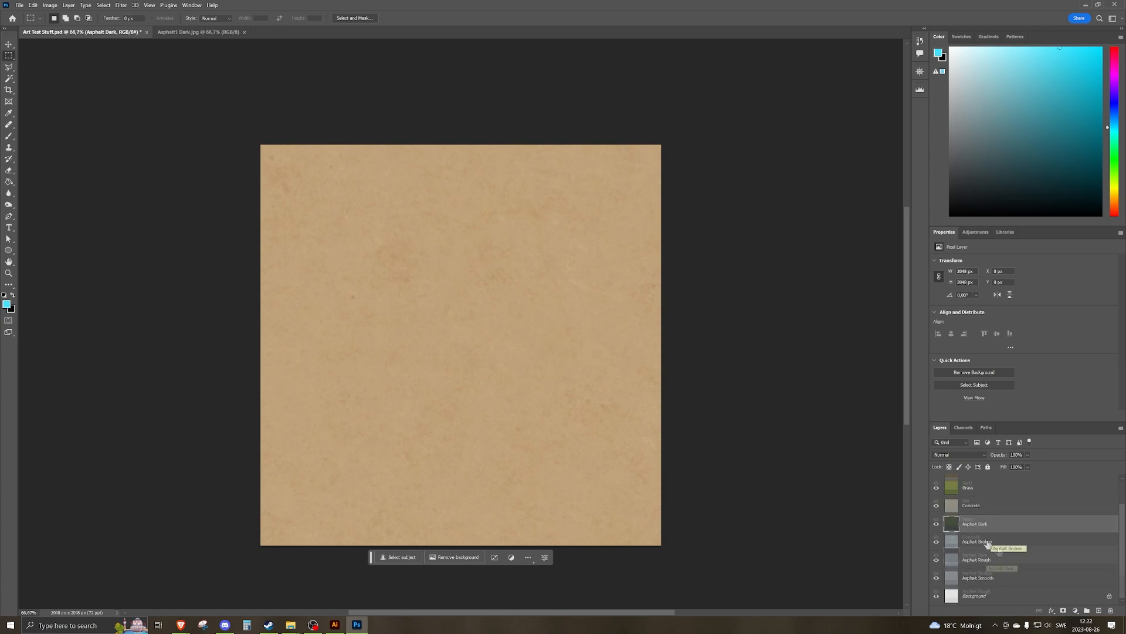
{"action": "scroll", "coordinate": [997, 543], "scroll_direction": "up", "scroll_amount": 2}
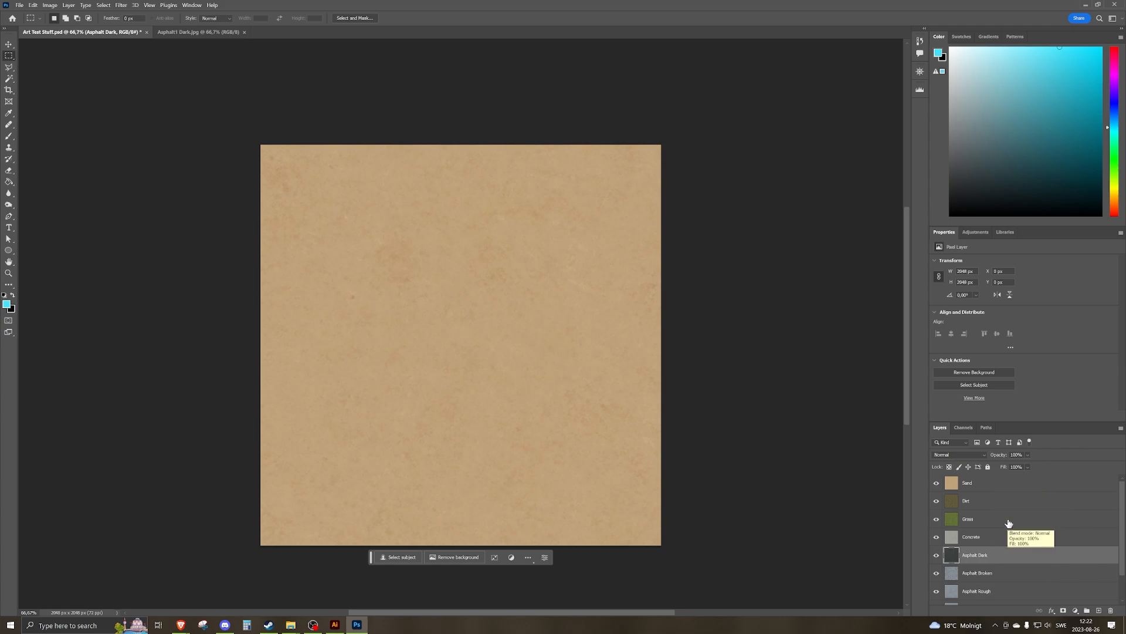
{"action": "scroll", "coordinate": [1009, 523], "scroll_direction": "down", "scroll_amount": 1}
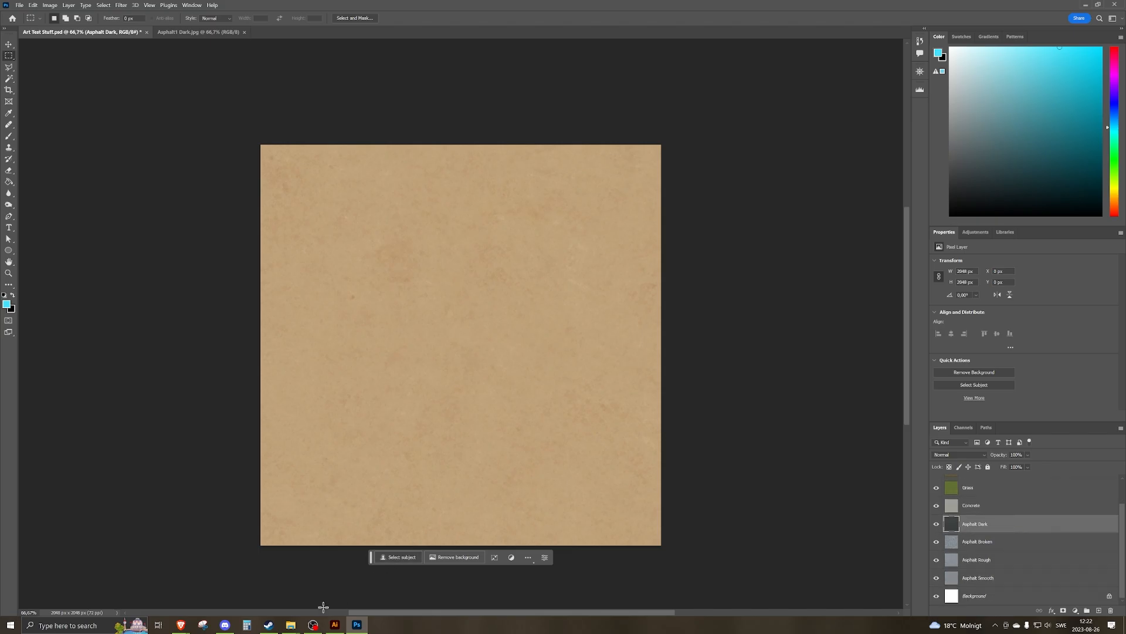
Switch to Illustrator and export the Narnilla Track Lines artwork as a PNG into the Textures folder.
{"action": "left_click", "coordinate": [335, 624]}
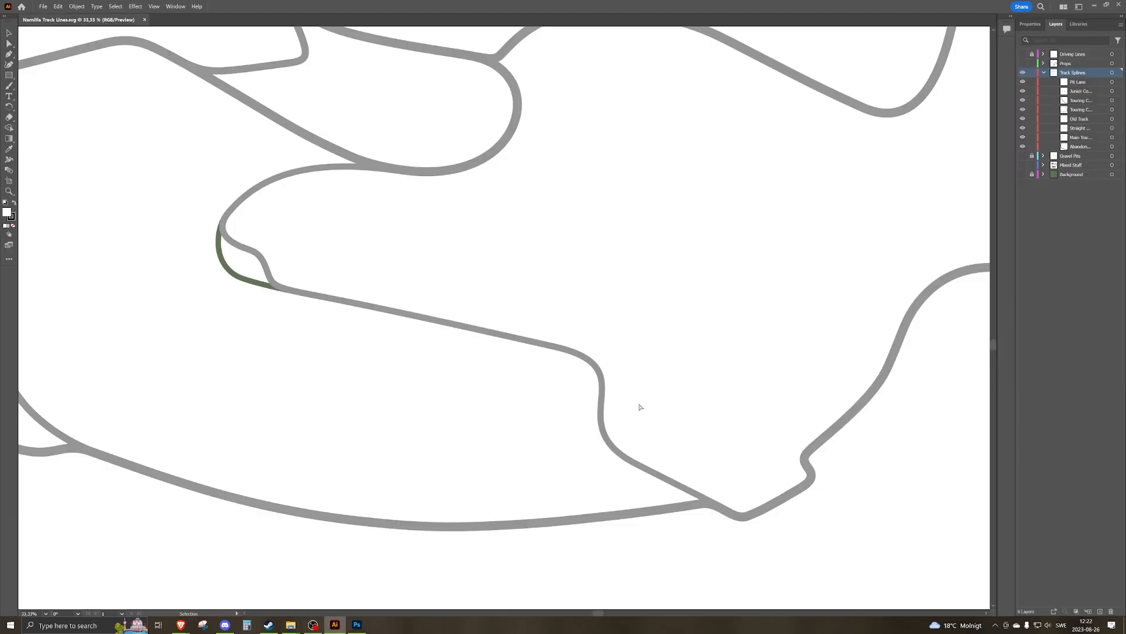
{"action": "key", "text": "ctrl+minus"}
{"action": "key", "text": "ctrl+minus"}
{"action": "key", "text": "ctrl+minus"}
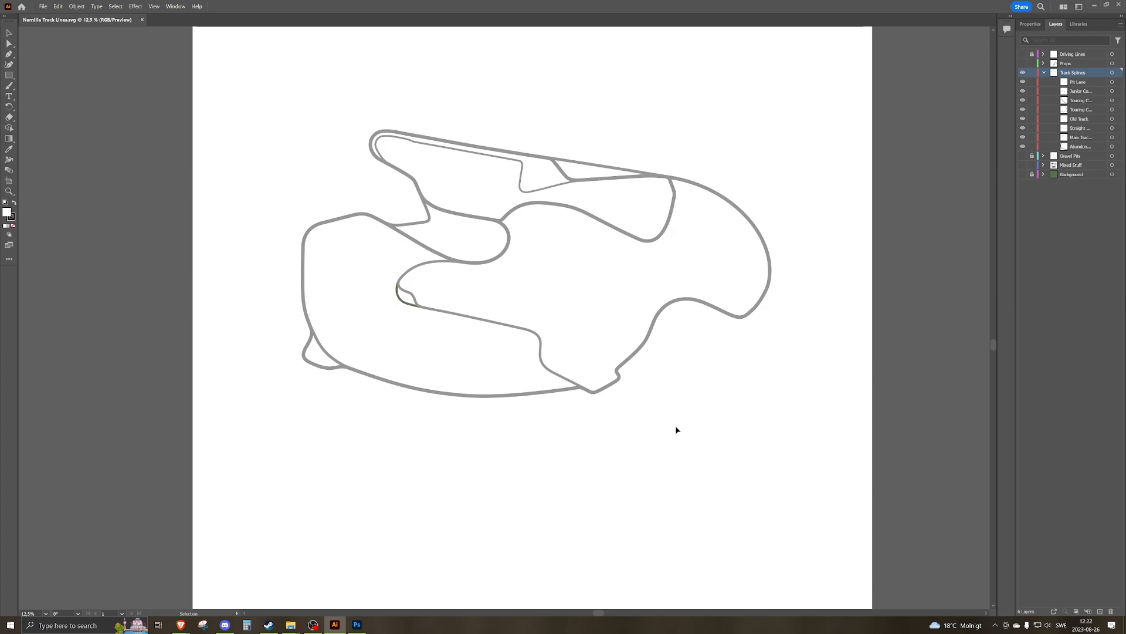
{"action": "scroll", "coordinate": [677, 434], "scroll_direction": "up", "scroll_amount": 3}
{"action": "scroll", "coordinate": [675, 407], "scroll_direction": "down", "scroll_amount": 1}
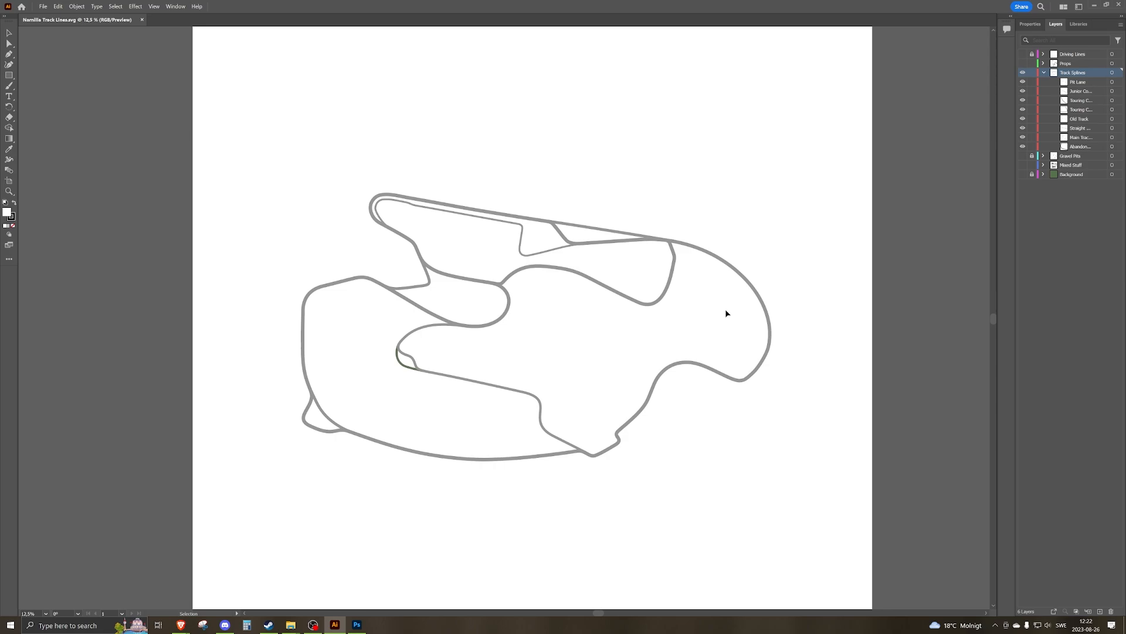
{"action": "left_click", "coordinate": [37, 6]}
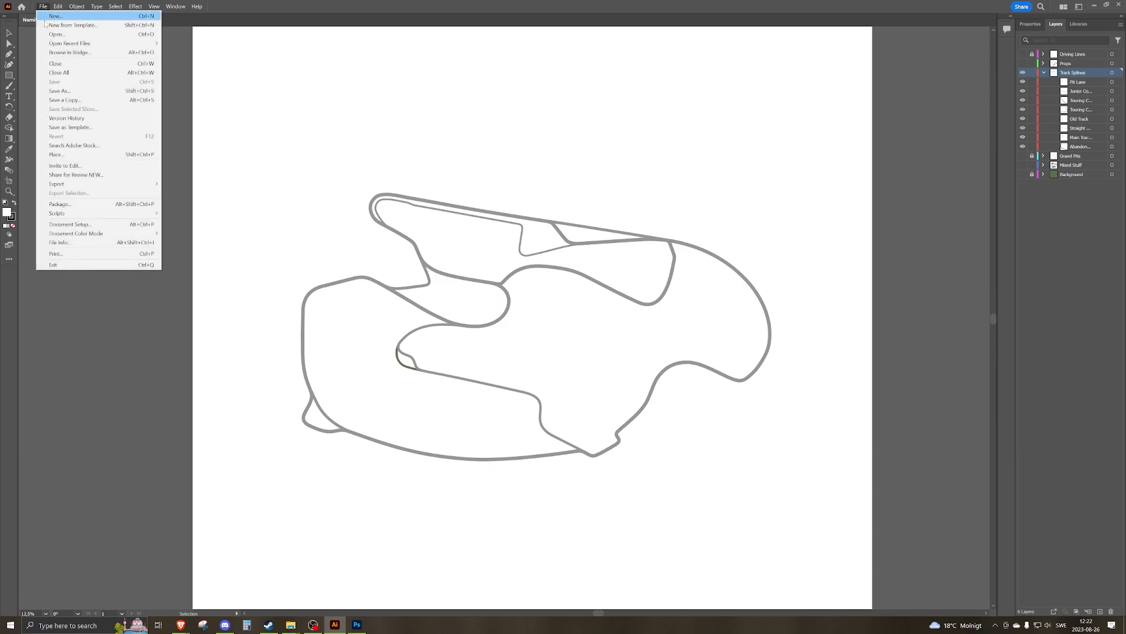
{"action": "mouse_move", "coordinate": [77, 186]}
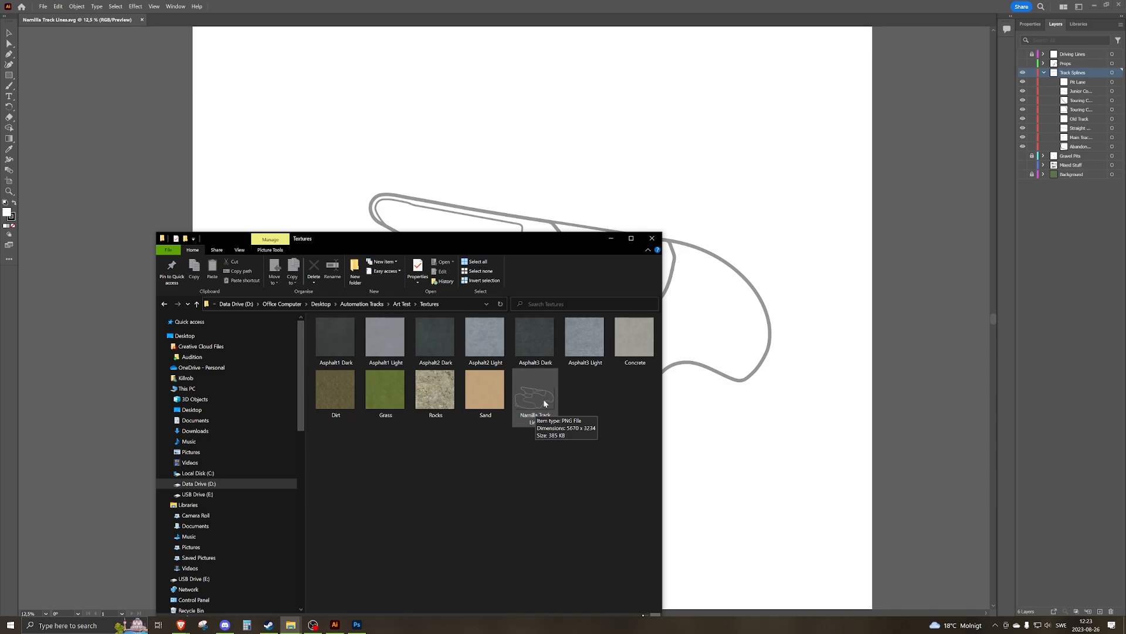
Place the Narnilla Track Lines PNG from the Textures folder into Art Test Stuff.psd, scaled to 100% width and height.
{"action": "left_click_drag", "start_coordinate": [543, 399], "coordinate": [461, 323]}
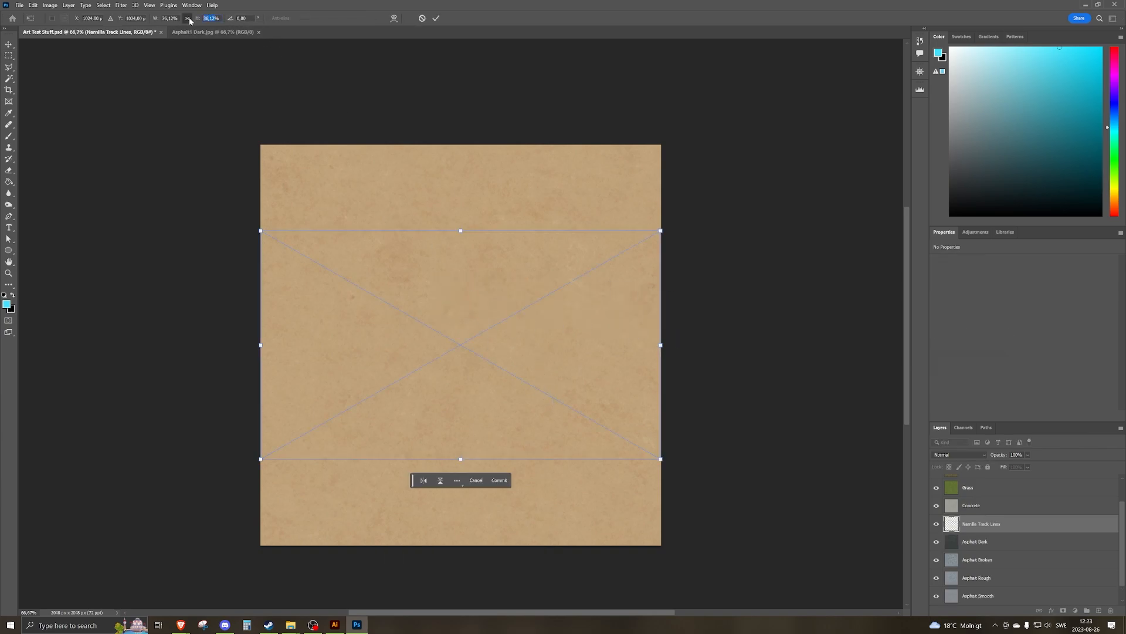
{"action": "type", "text": "1%"}
{"action": "type", "text": "00"}
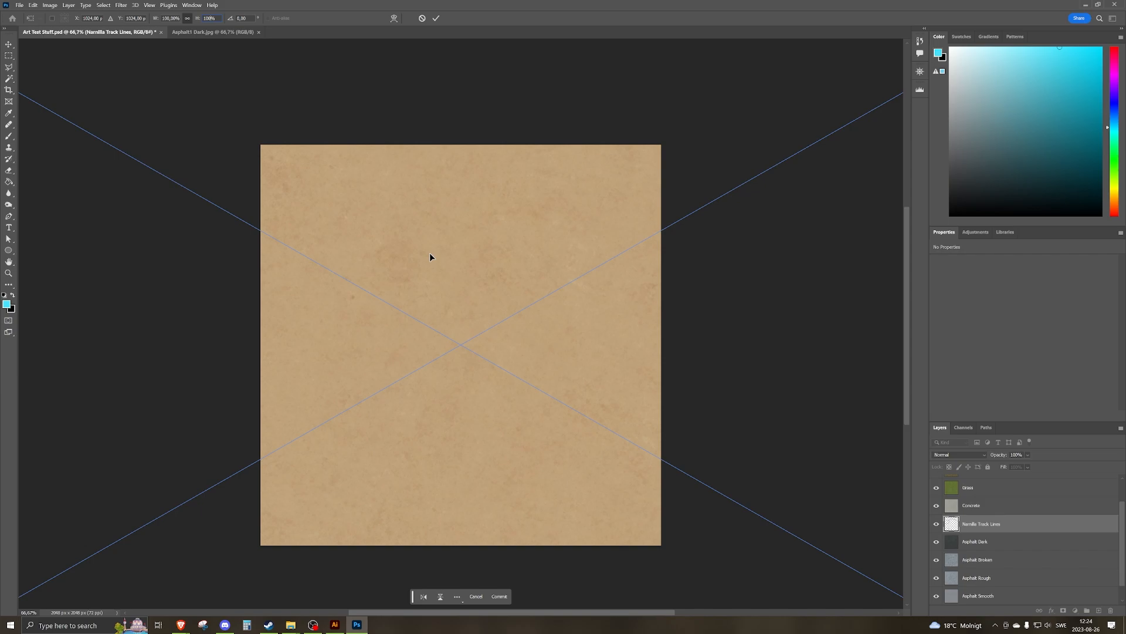
{"action": "left_click", "coordinate": [436, 18]}
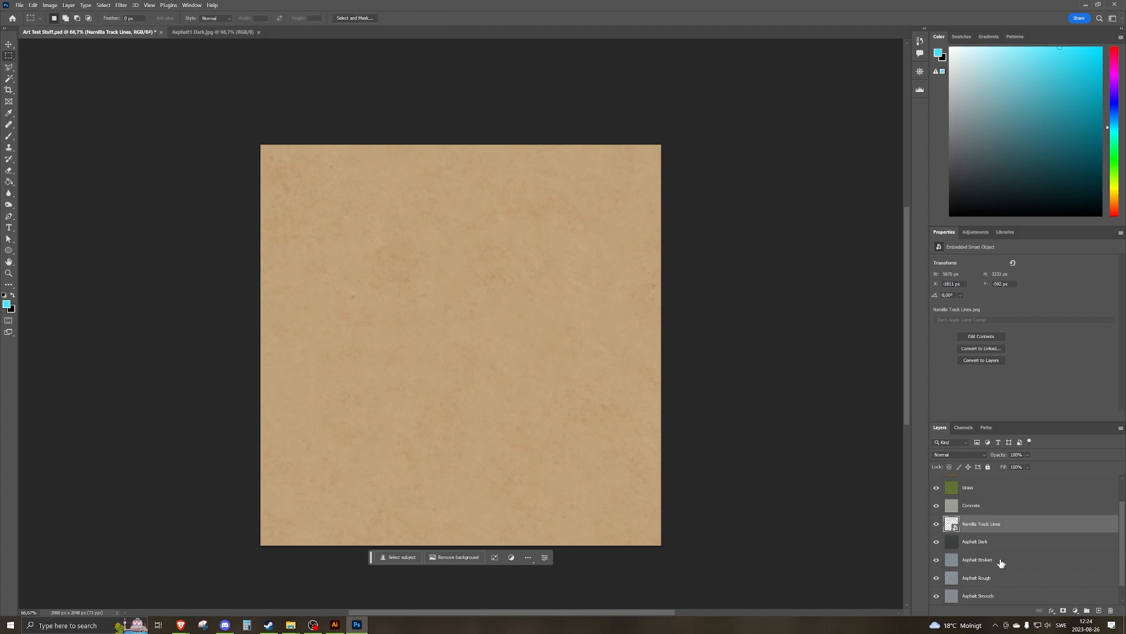
Move the Narnilla Track Lines layer above Sand and reposition the artwork so the curve with the side loop crosses the canvas.
{"action": "scroll", "coordinate": [1030, 560], "scroll_direction": "up", "scroll_amount": 2}
{"action": "left_click_drag", "start_coordinate": [989, 556], "coordinate": [985, 481]}
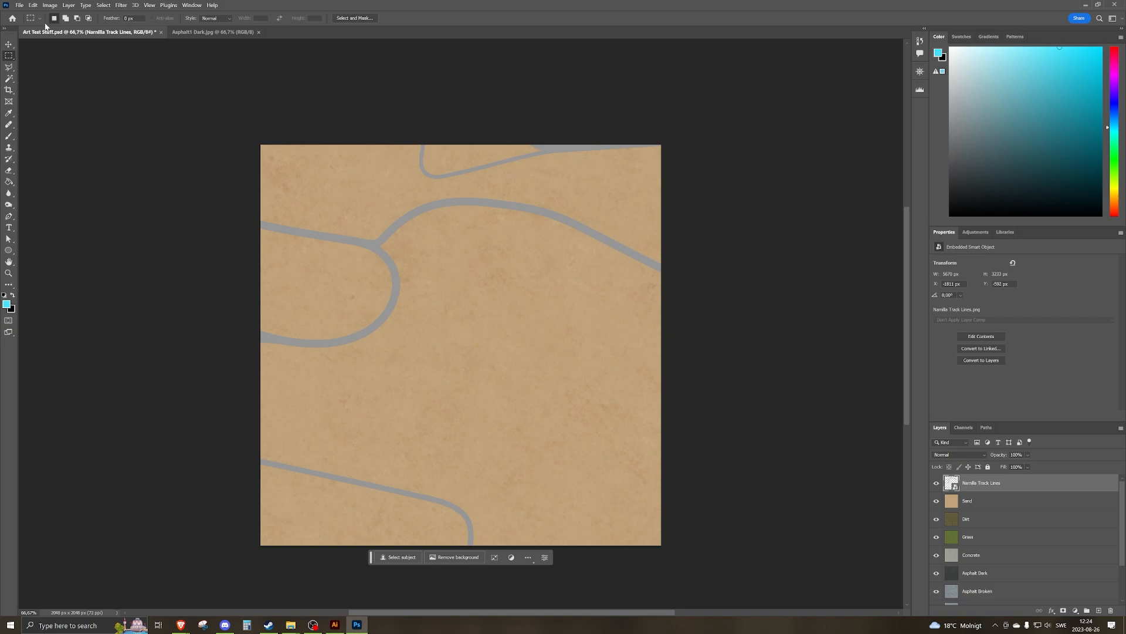
{"action": "left_click", "coordinate": [9, 44]}
{"action": "left_click_drag", "start_coordinate": [319, 345], "coordinate": [802, 161]}
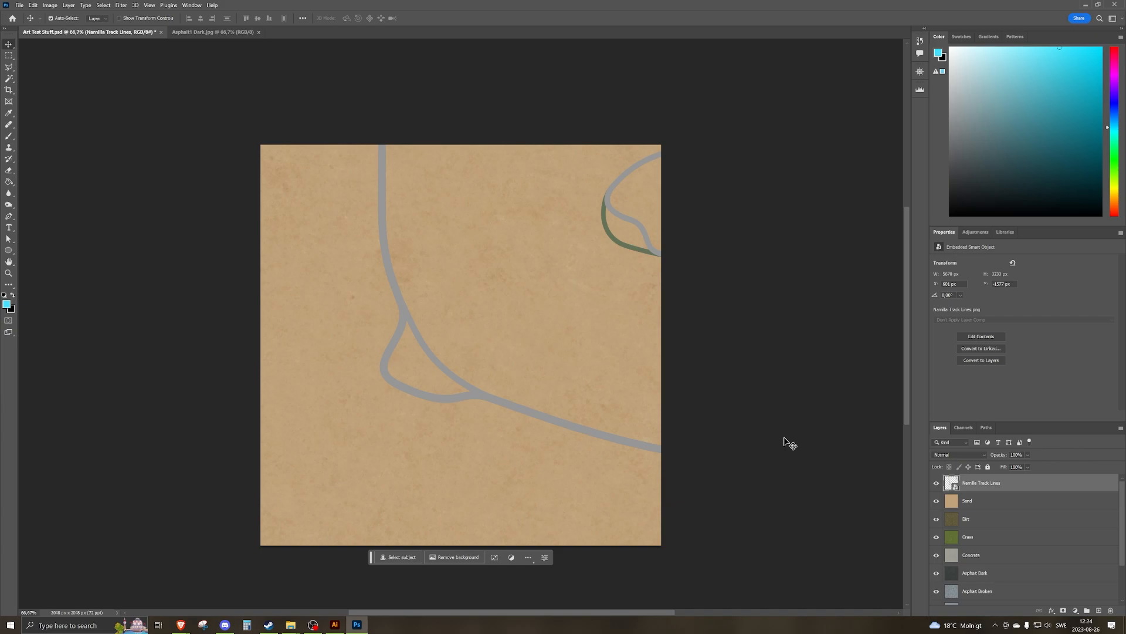
{"action": "key", "text": "ctrl+plus"}
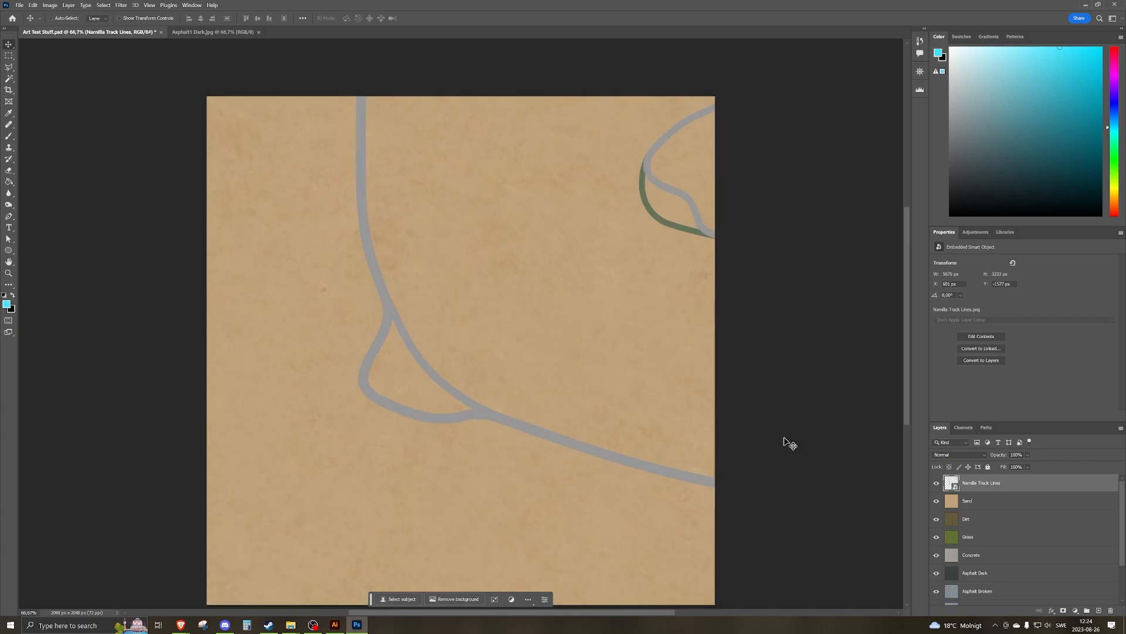
Move the Grass layer down the stack so it sits directly below Asphalt Smooth.
{"action": "left_click", "coordinate": [986, 540]}
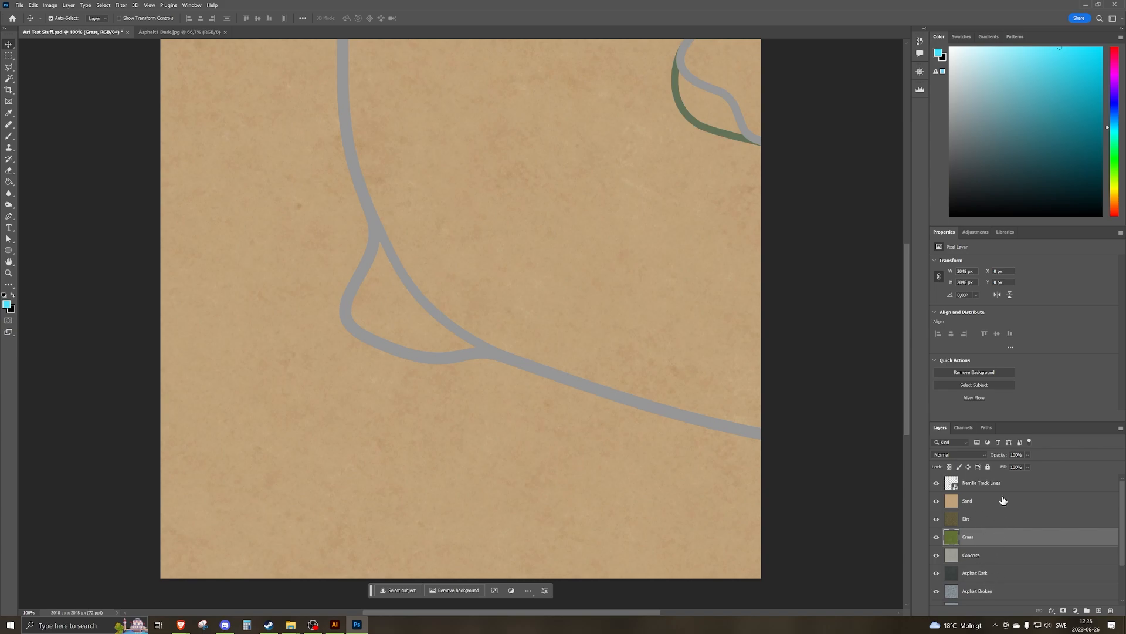
{"action": "scroll", "coordinate": [1004, 504], "scroll_direction": "down", "scroll_amount": 3}
{"action": "scroll", "coordinate": [1004, 517], "scroll_direction": "up", "scroll_amount": 2}
{"action": "scroll", "coordinate": [1001, 523], "scroll_direction": "down", "scroll_amount": 2}
{"action": "scroll", "coordinate": [1001, 524], "scroll_direction": "up", "scroll_amount": 2}
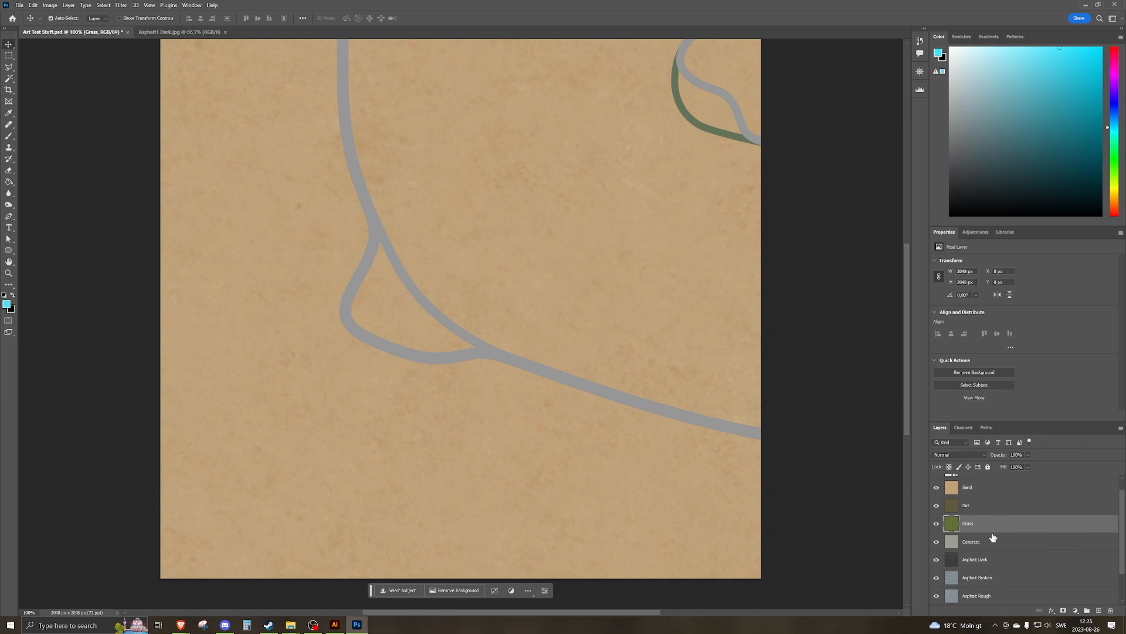
{"action": "scroll", "coordinate": [994, 535], "scroll_direction": "up", "scroll_amount": 1}
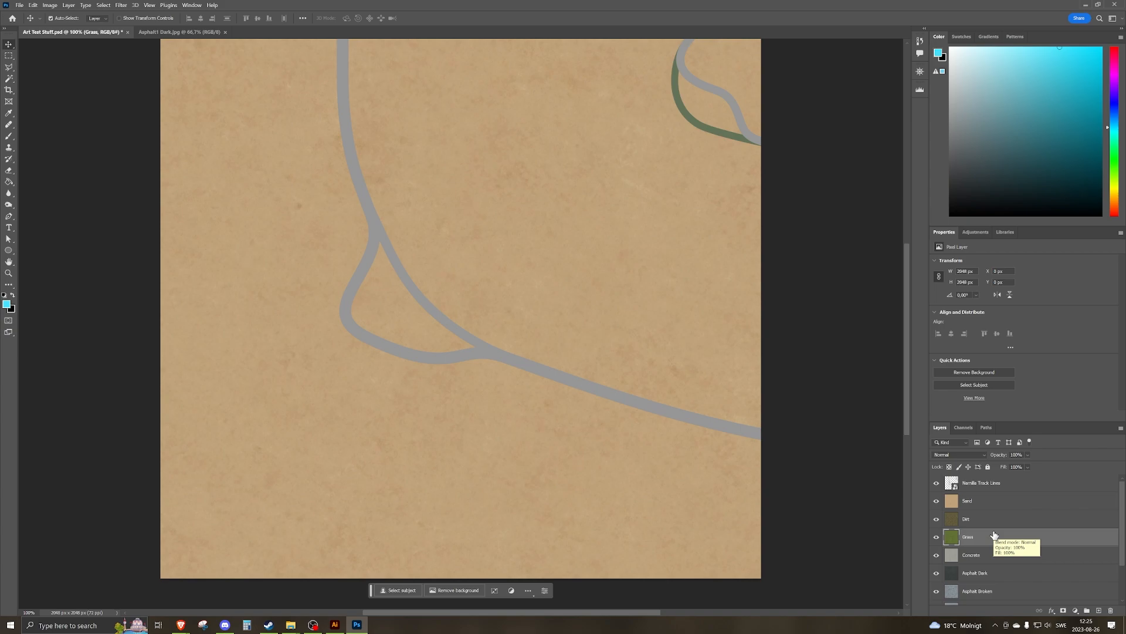
{"action": "left_click_drag", "start_coordinate": [994, 535], "coordinate": [993, 599]}
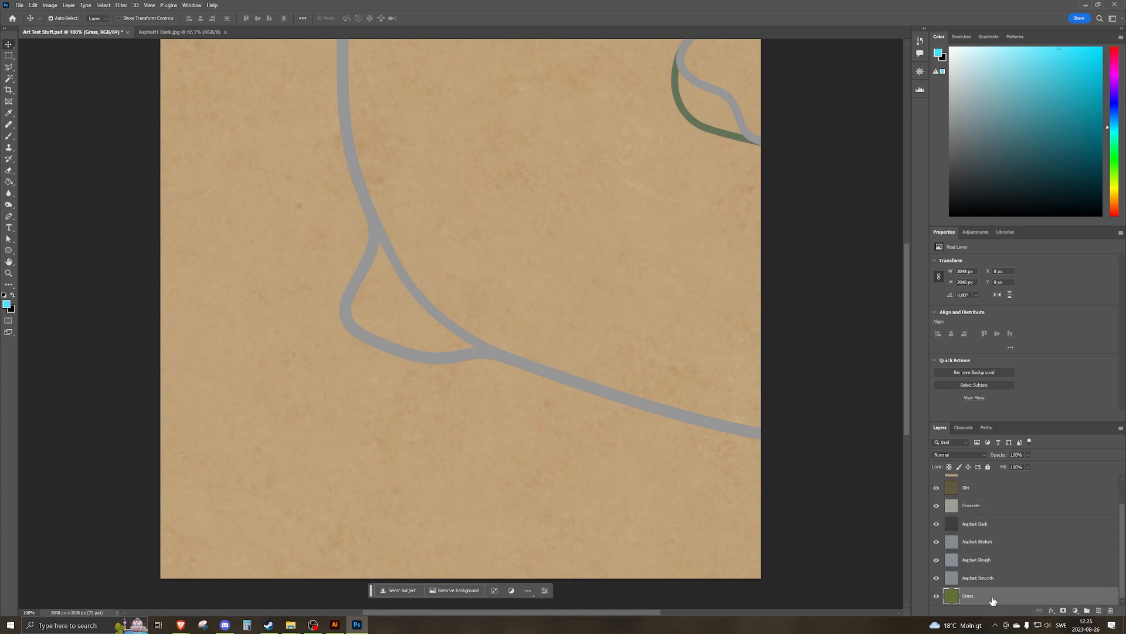
Reorder Dirt, Sand and Concrete below Asphalt Smooth so the stack runs Concrete, Sand, Dirt, Grass downward.
{"action": "left_click", "coordinate": [979, 493]}
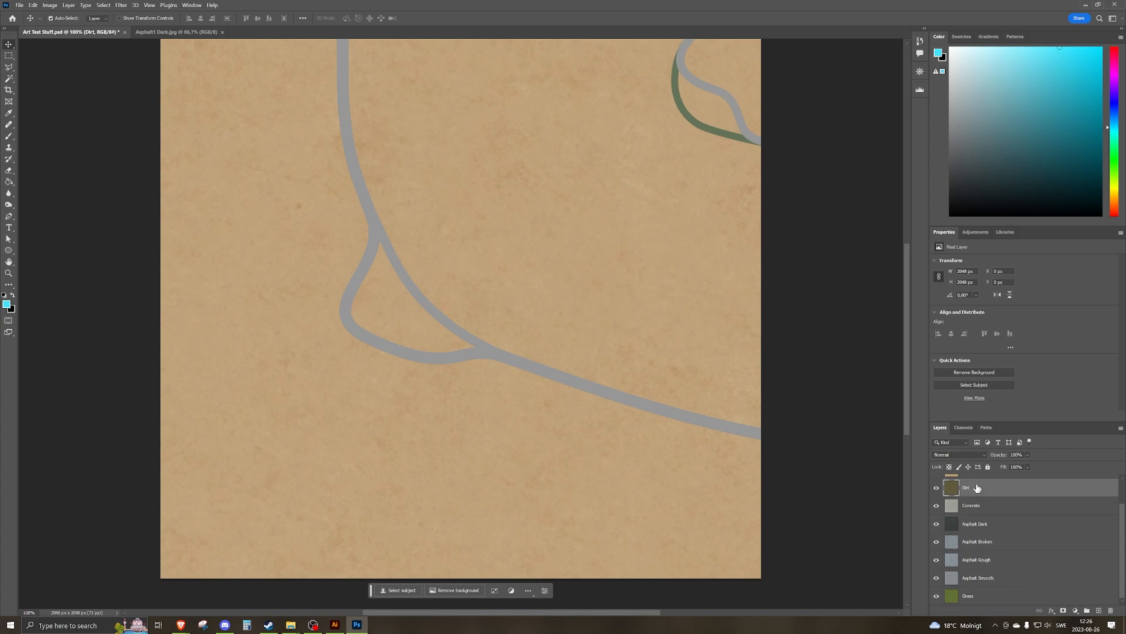
{"action": "left_click_drag", "start_coordinate": [977, 487], "coordinate": [978, 587]}
{"action": "scroll", "coordinate": [994, 531], "scroll_direction": "up", "scroll_amount": 1}
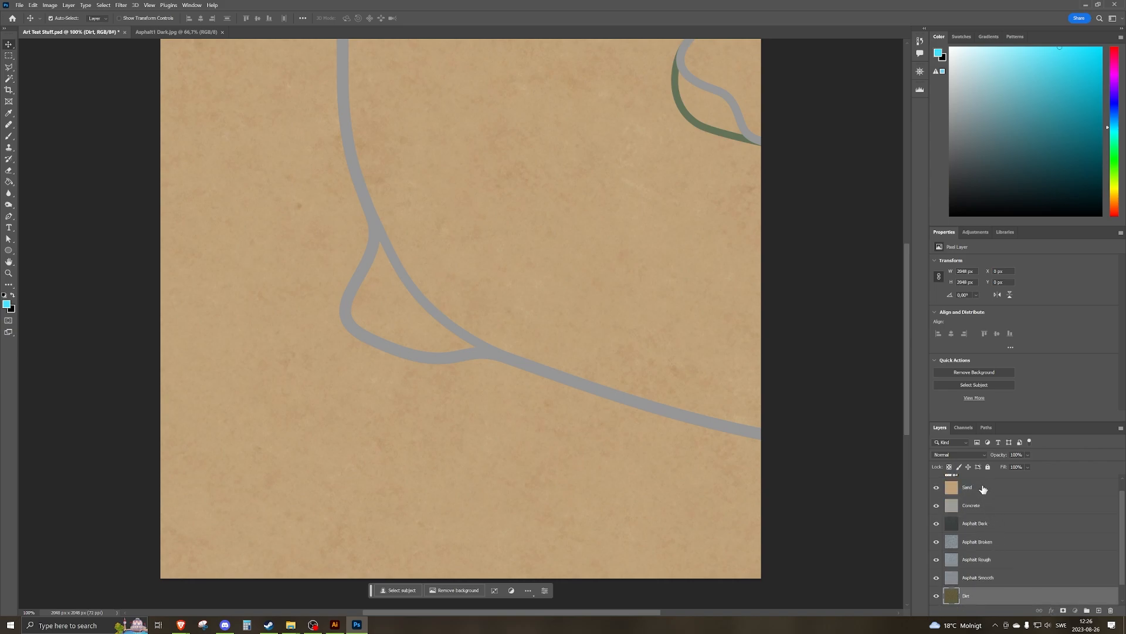
{"action": "left_click_drag", "start_coordinate": [985, 488], "coordinate": [985, 587]}
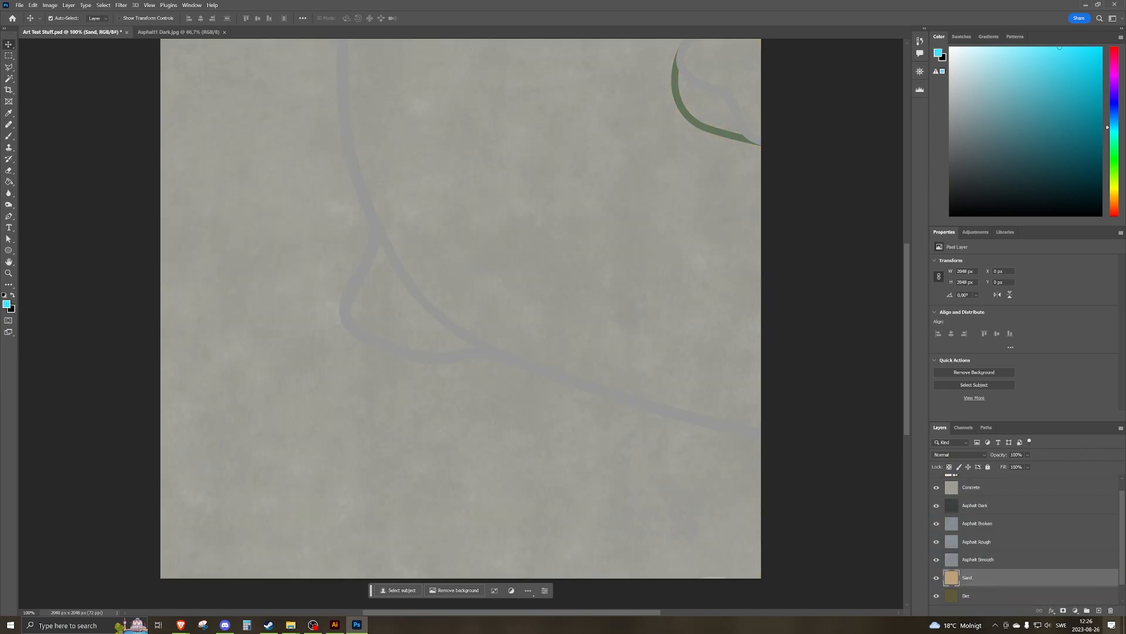
{"action": "scroll", "coordinate": [1027, 539], "scroll_direction": "down", "scroll_amount": 1}
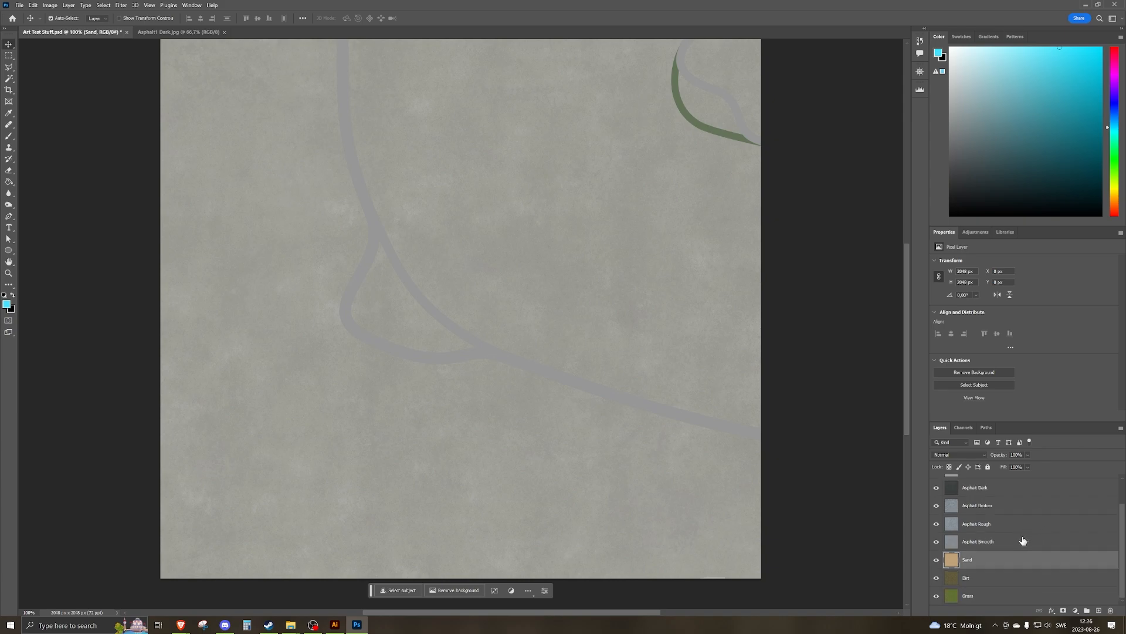
{"action": "scroll", "coordinate": [1027, 540], "scroll_direction": "up", "scroll_amount": 2}
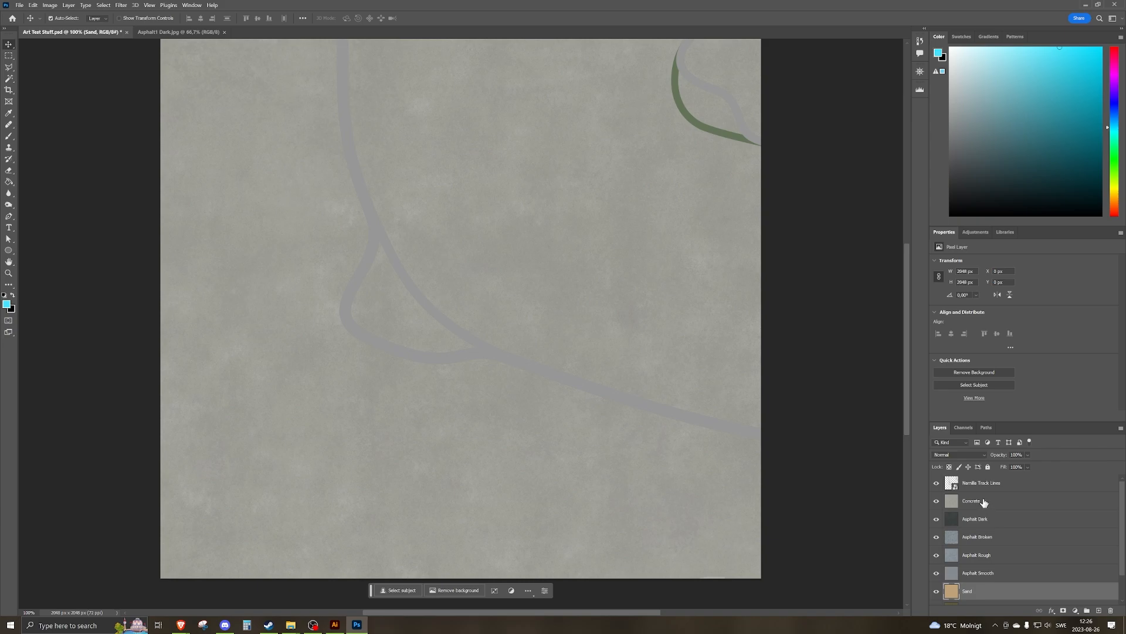
{"action": "left_click_drag", "start_coordinate": [986, 501], "coordinate": [984, 578]}
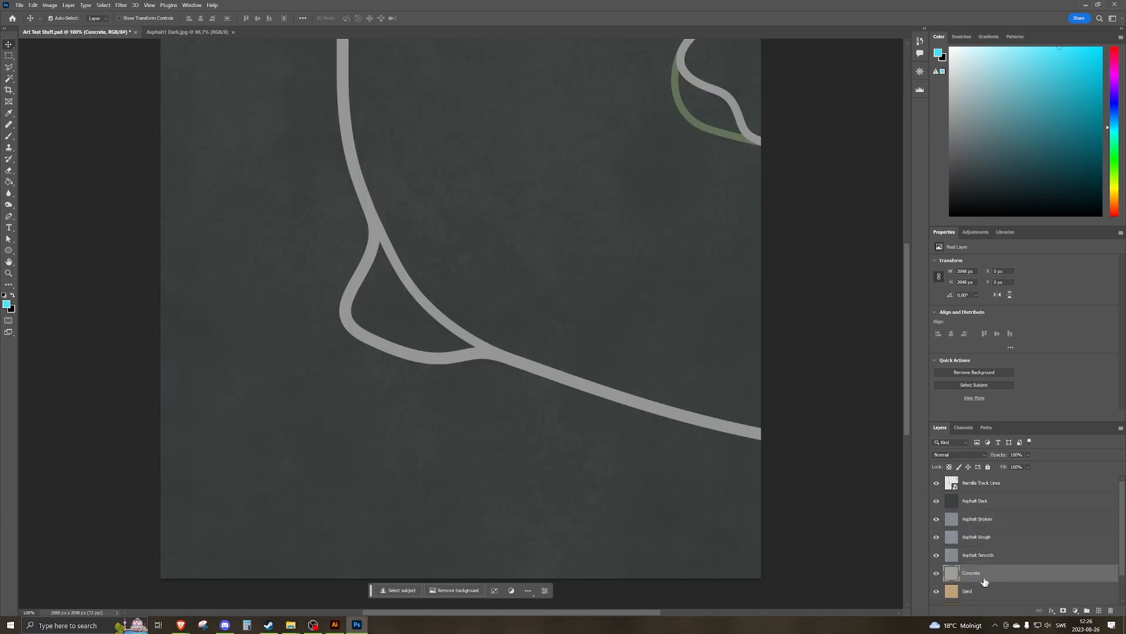
Review the order of the Asphalt Dark, Broken, Rough and Smooth layers beneath the track lines.
{"action": "left_click", "coordinate": [997, 505]}
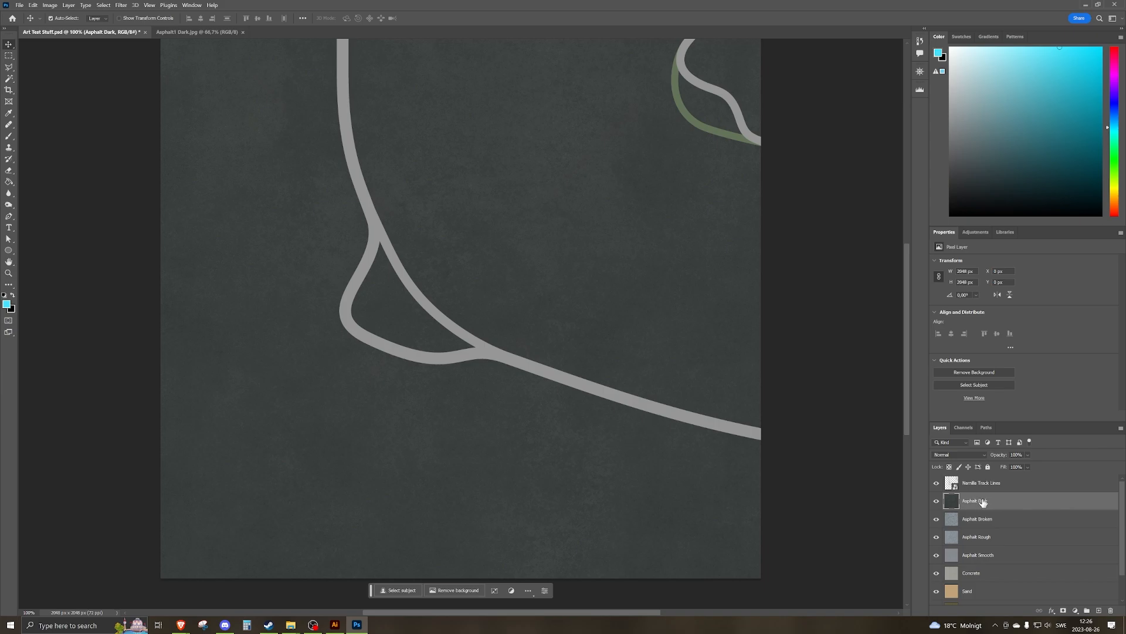
{"action": "left_click", "coordinate": [985, 558]}
{"action": "left_click", "coordinate": [985, 537]}
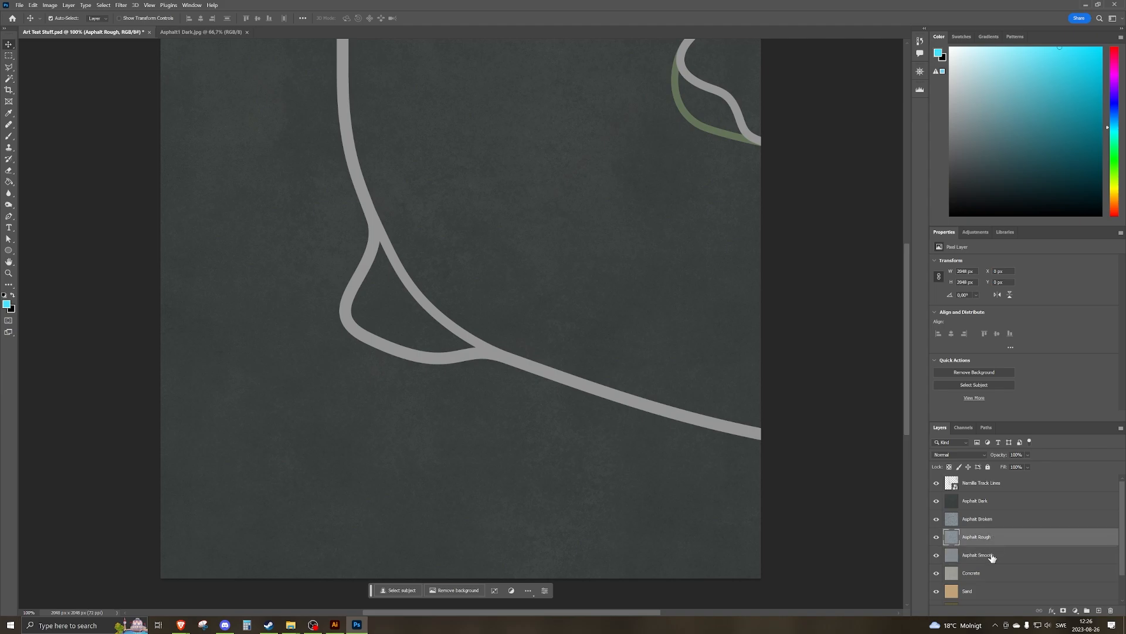
{"action": "left_click", "coordinate": [993, 557]}
{"action": "left_click", "coordinate": [997, 535]}
{"action": "left_click", "coordinate": [997, 524]}
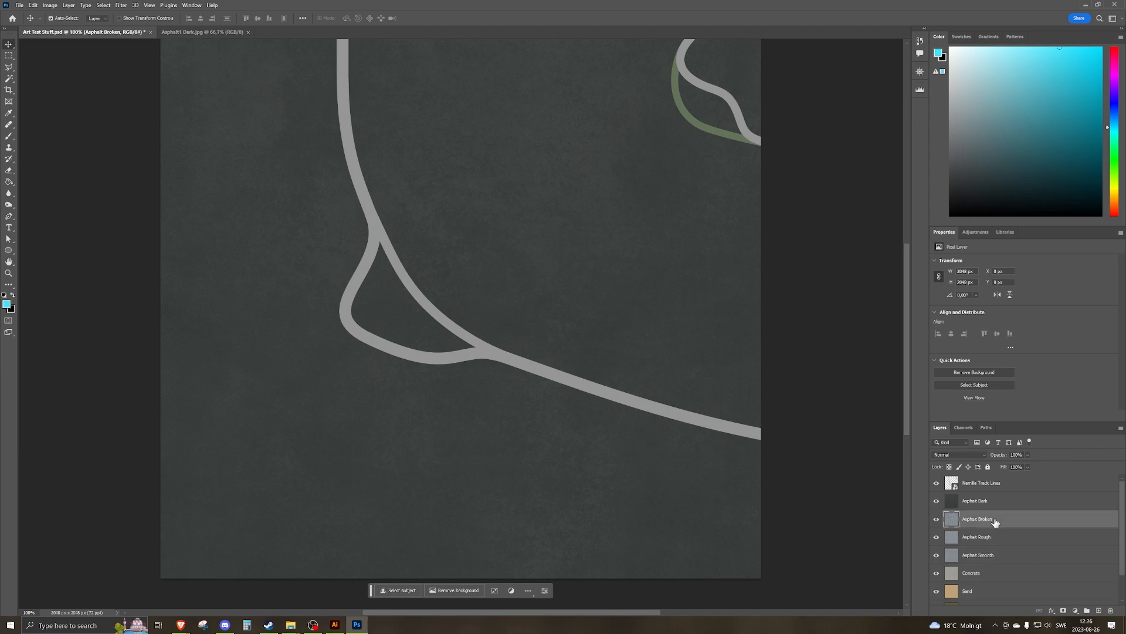
{"action": "left_click", "coordinate": [996, 504]}
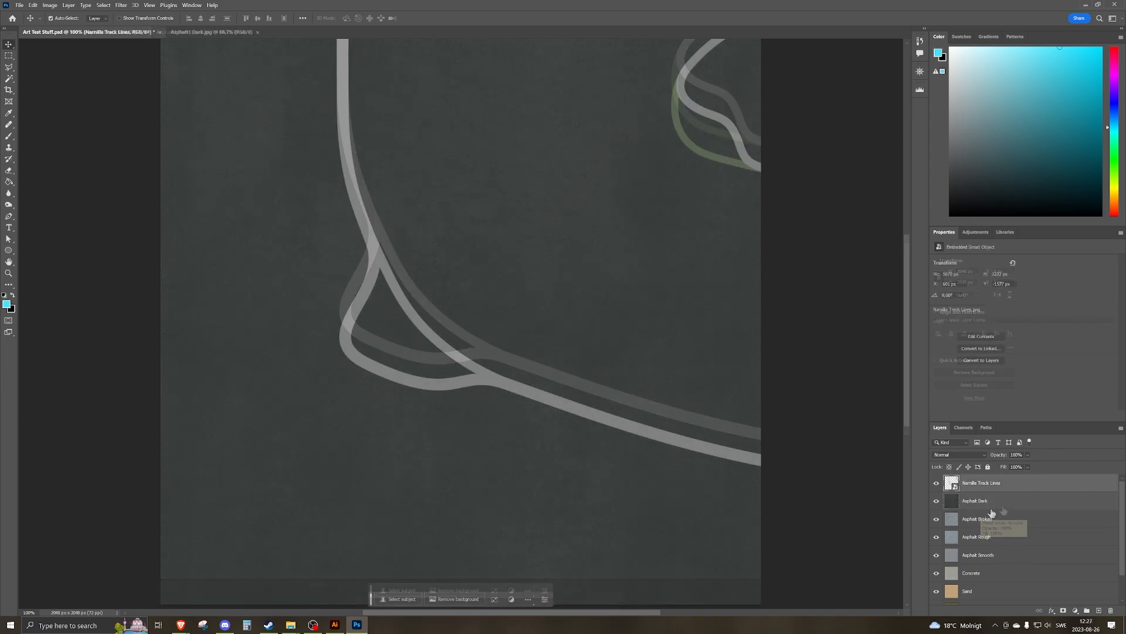
Add a layer mask to every ground texture layer from Grass up to Asphalt Dark, and hide Narnilla Track Lines.
{"action": "scroll", "coordinate": [1000, 525], "scroll_direction": "down", "scroll_amount": 1}
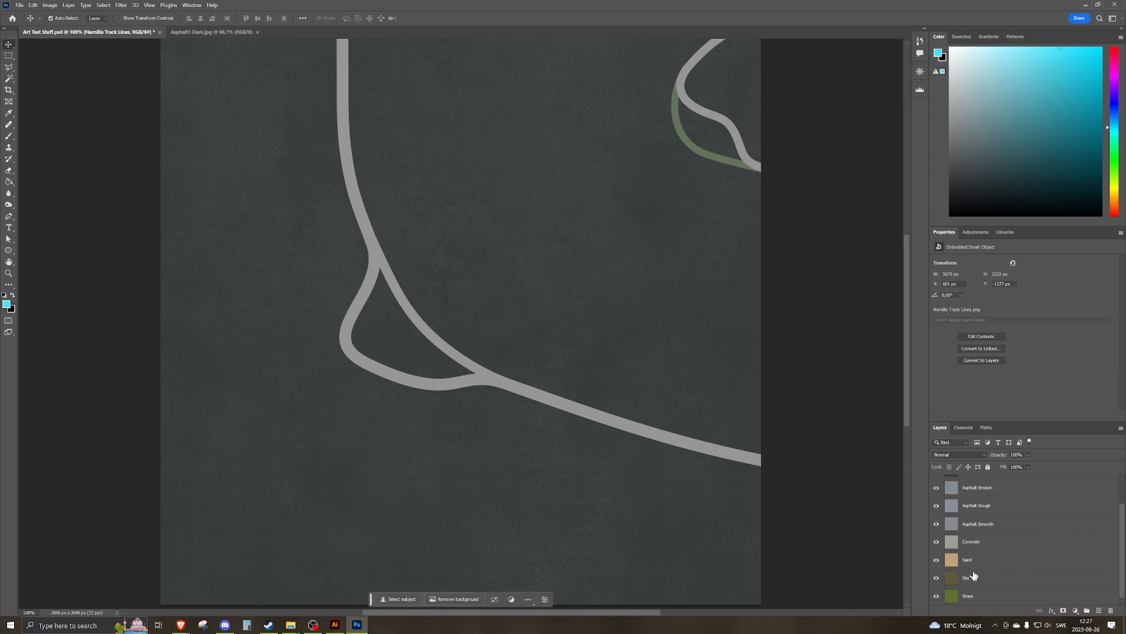
{"action": "left_click", "coordinate": [975, 596]}
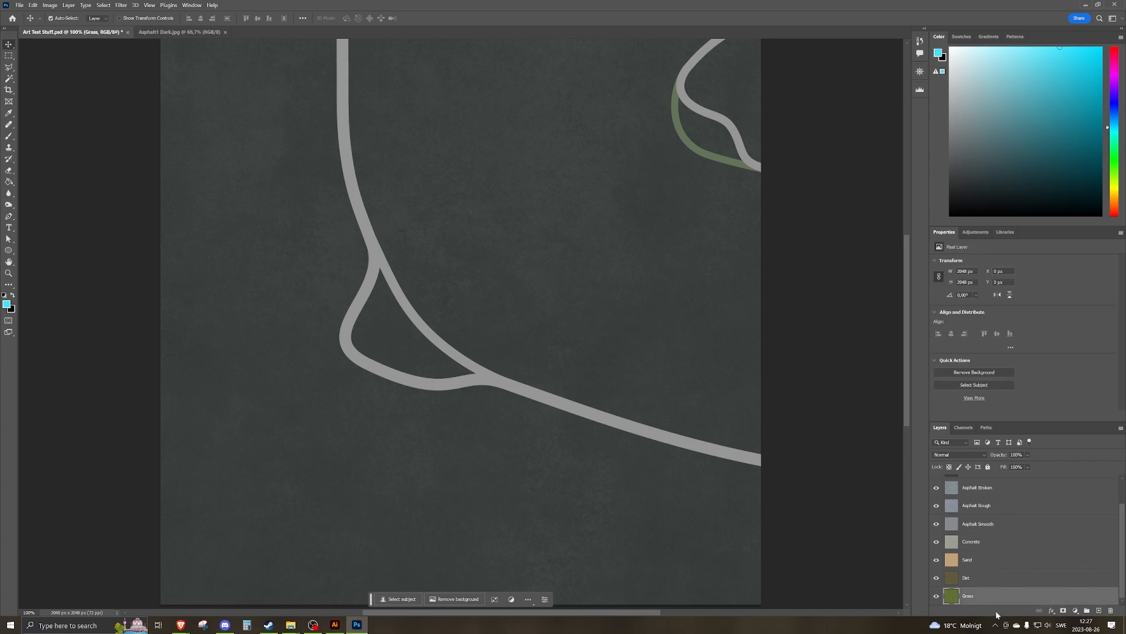
{"action": "left_click", "coordinate": [1064, 611]}
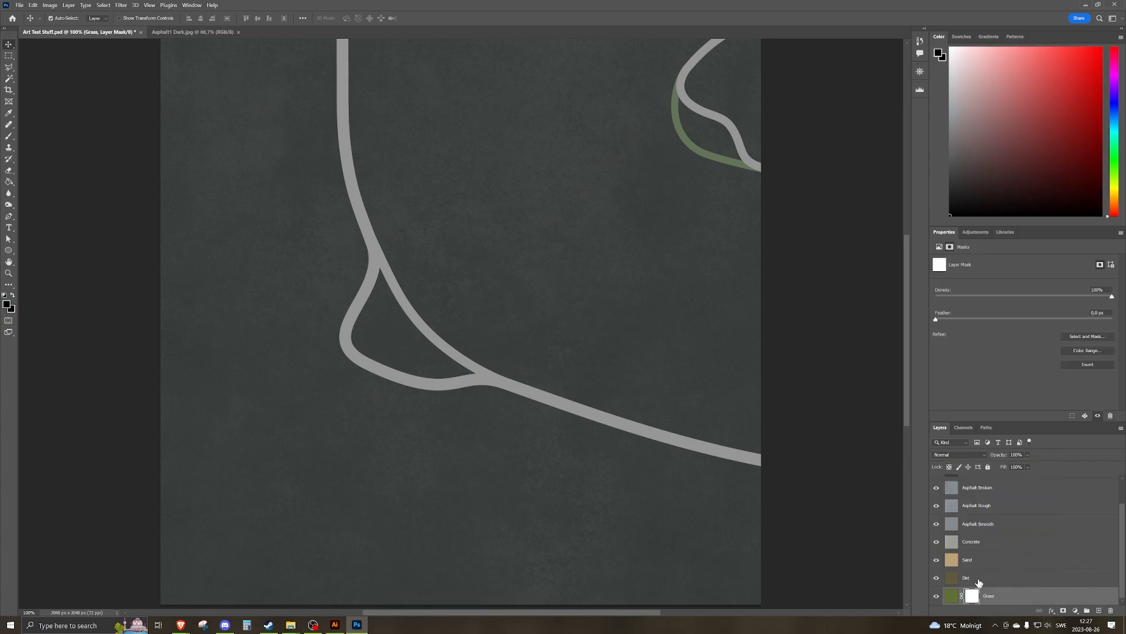
{"action": "left_click", "coordinate": [977, 579]}
{"action": "left_click", "coordinate": [1063, 611]}
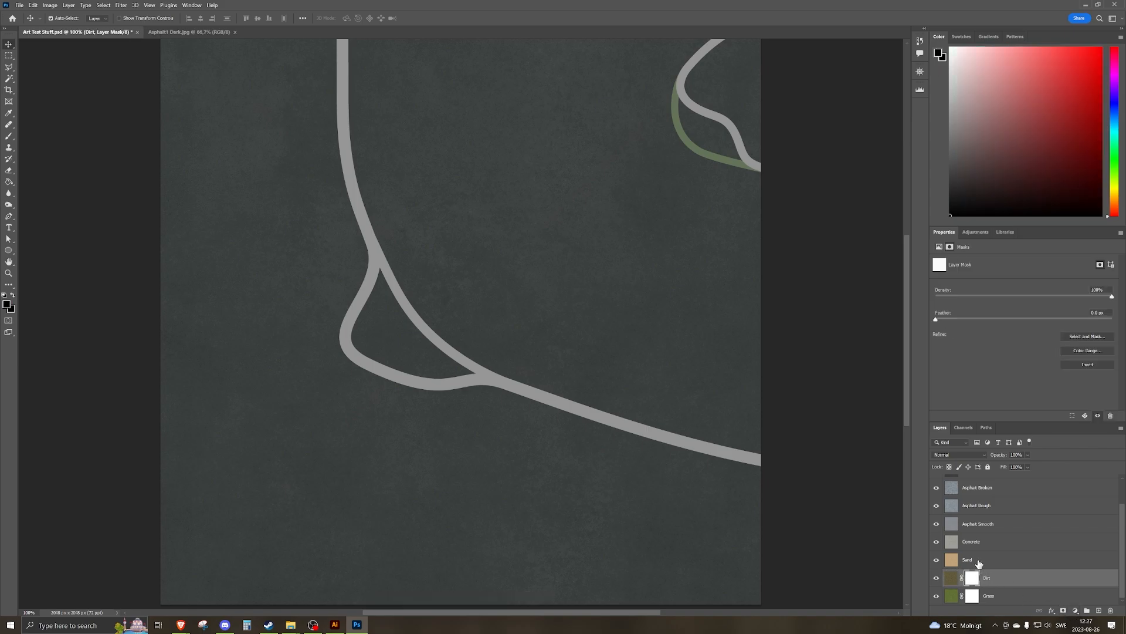
{"action": "left_click", "coordinate": [979, 560]}
{"action": "left_click", "coordinate": [1064, 611]}
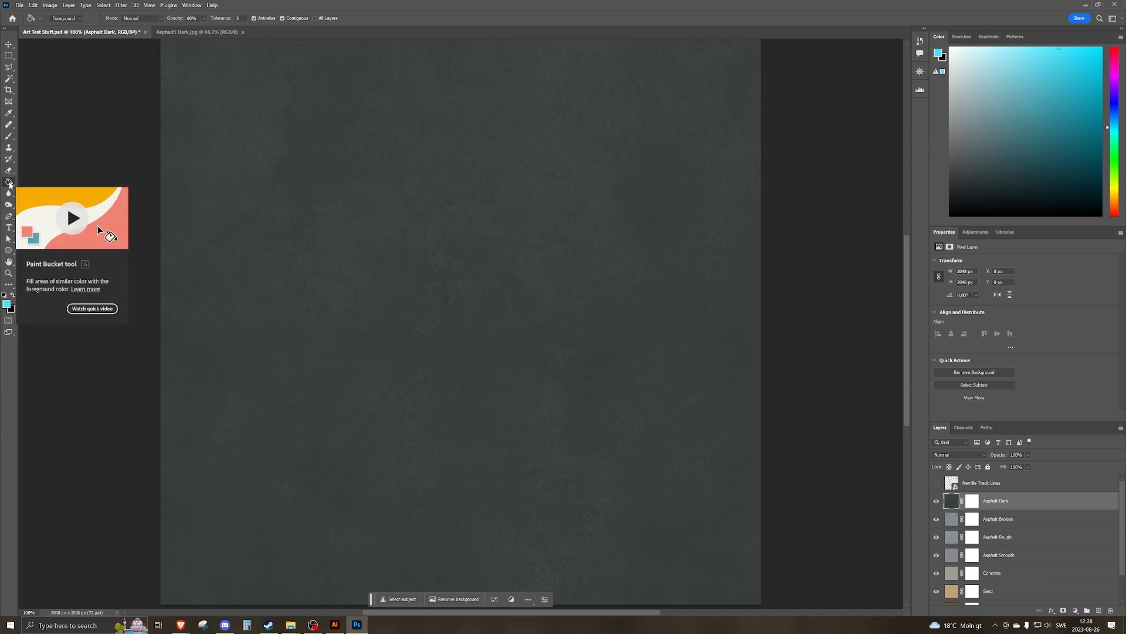
Try to fill the Asphalt Dark layer mask with black using the Paint Bucket at its existing reduced opacity.
{"action": "left_click_drag", "start_coordinate": [1027, 143], "coordinate": [899, 256]}
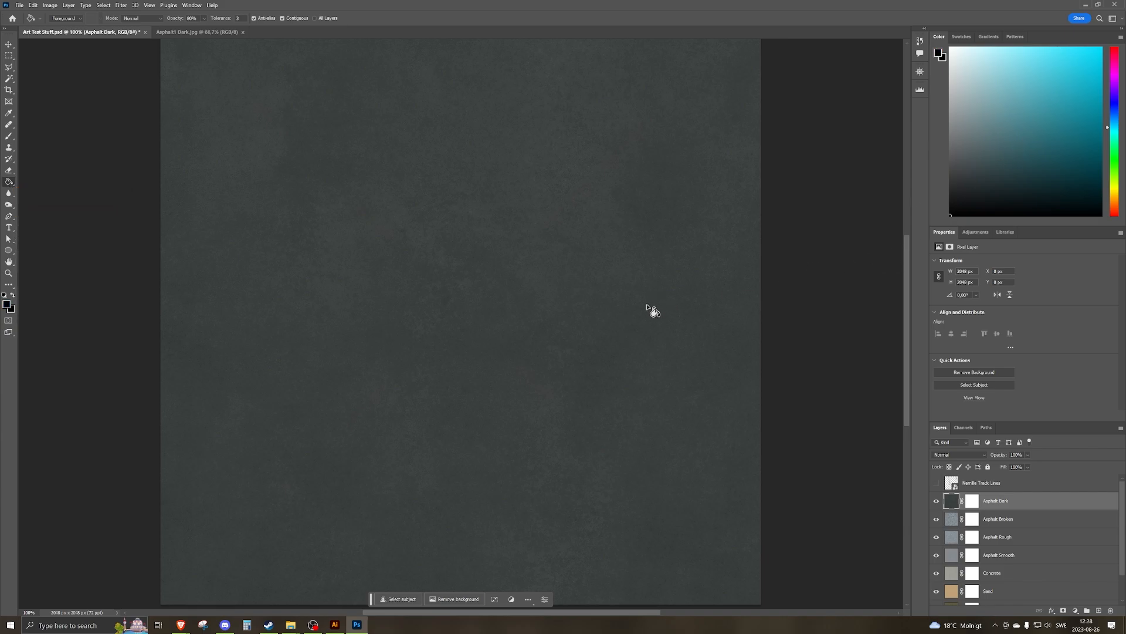
{"action": "left_click", "coordinate": [974, 503]}
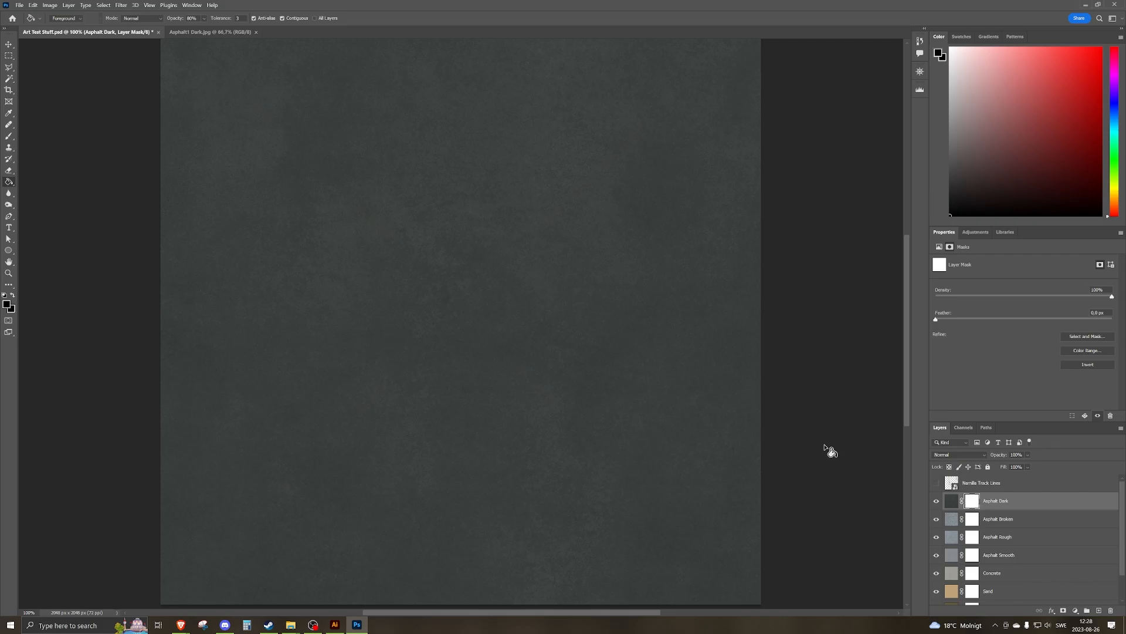
{"action": "left_click", "coordinate": [545, 370]}
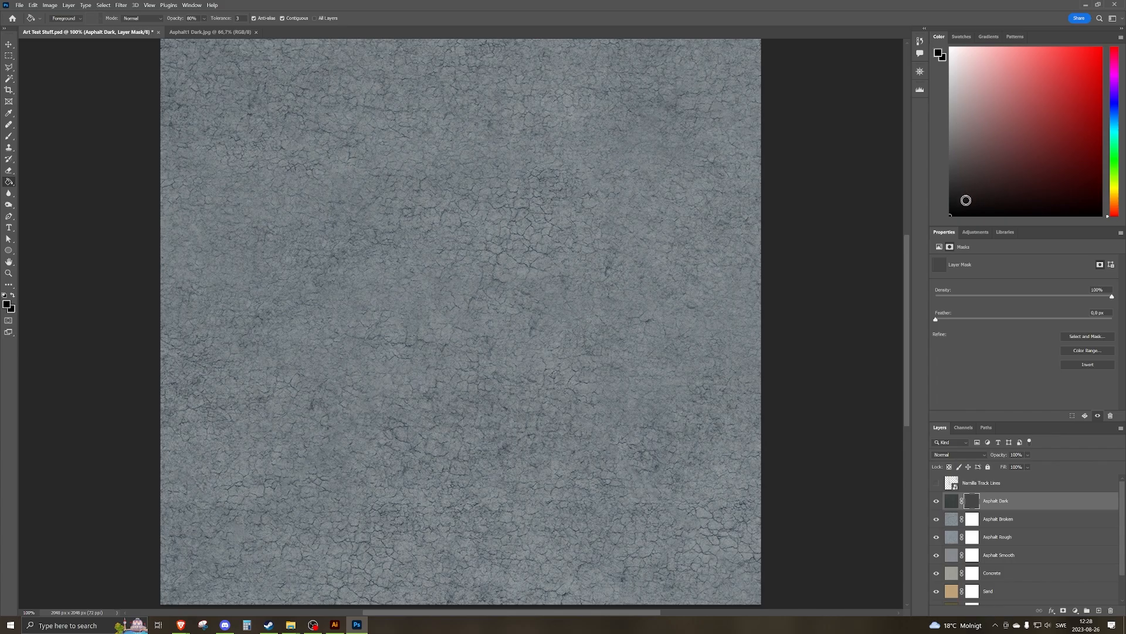
{"action": "key", "text": "ctrl+z"}
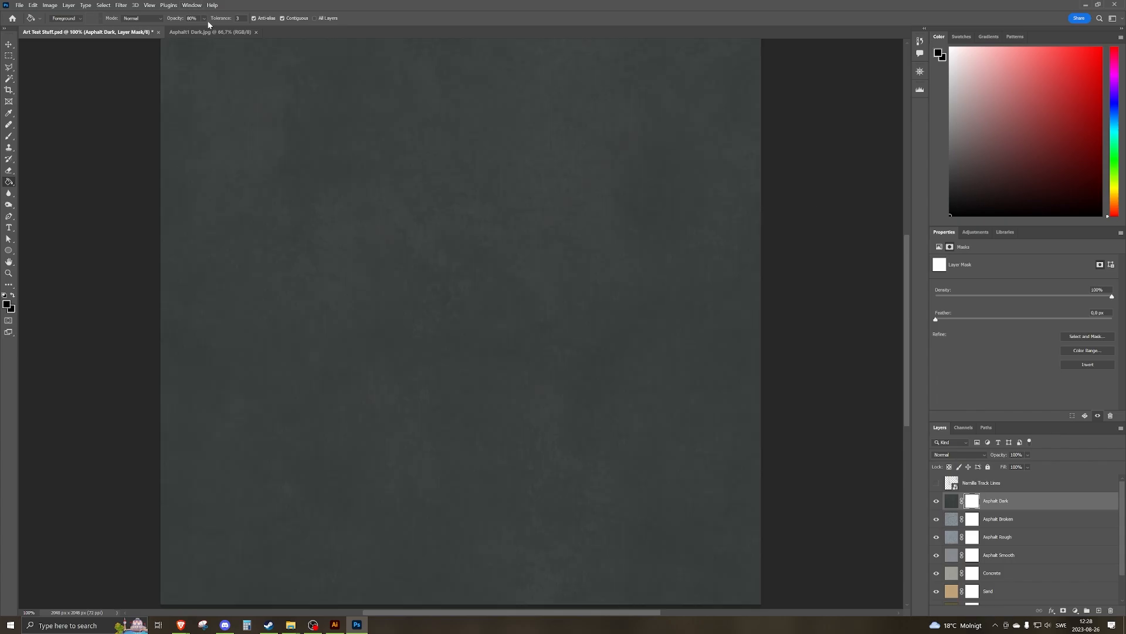
Set the Paint Bucket opacity to 100% and fill the Asphalt Dark layer mask with black.
{"action": "left_click", "coordinate": [204, 19]}
{"action": "left_click", "coordinate": [973, 501]}
{"action": "left_click", "coordinate": [666, 468]}
Fill the masks of Asphalt Broken, Rough, Smooth, Concrete, Sand and Dirt with black, and show the track lines over the grass.
{"action": "left_click", "coordinate": [972, 521]}
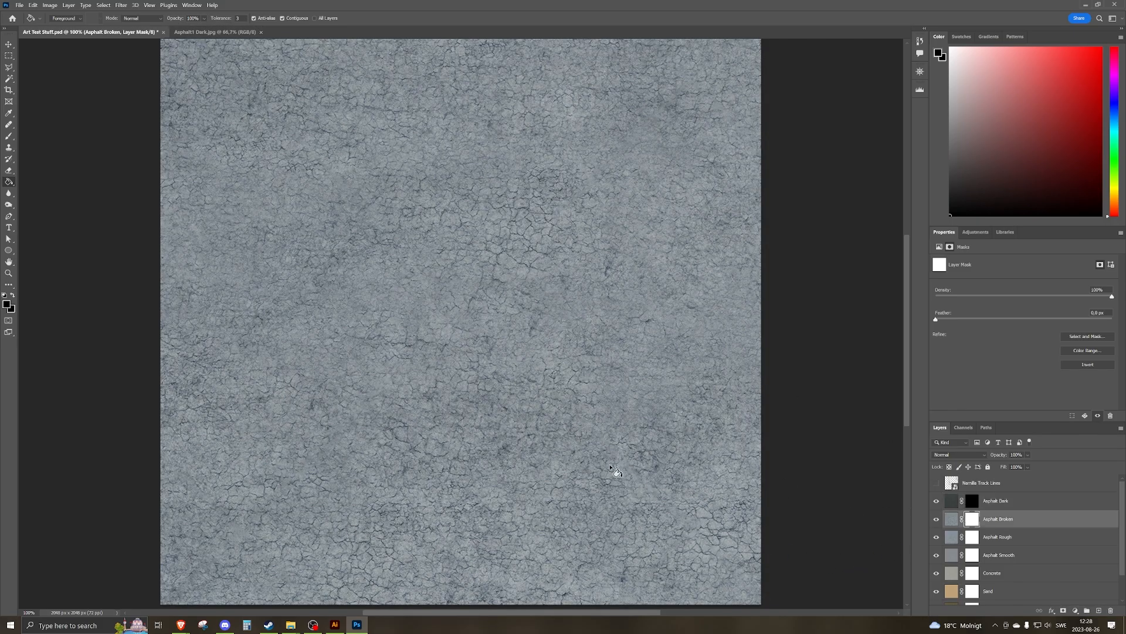
{"action": "left_click", "coordinate": [616, 470]}
{"action": "left_click", "coordinate": [970, 537]}
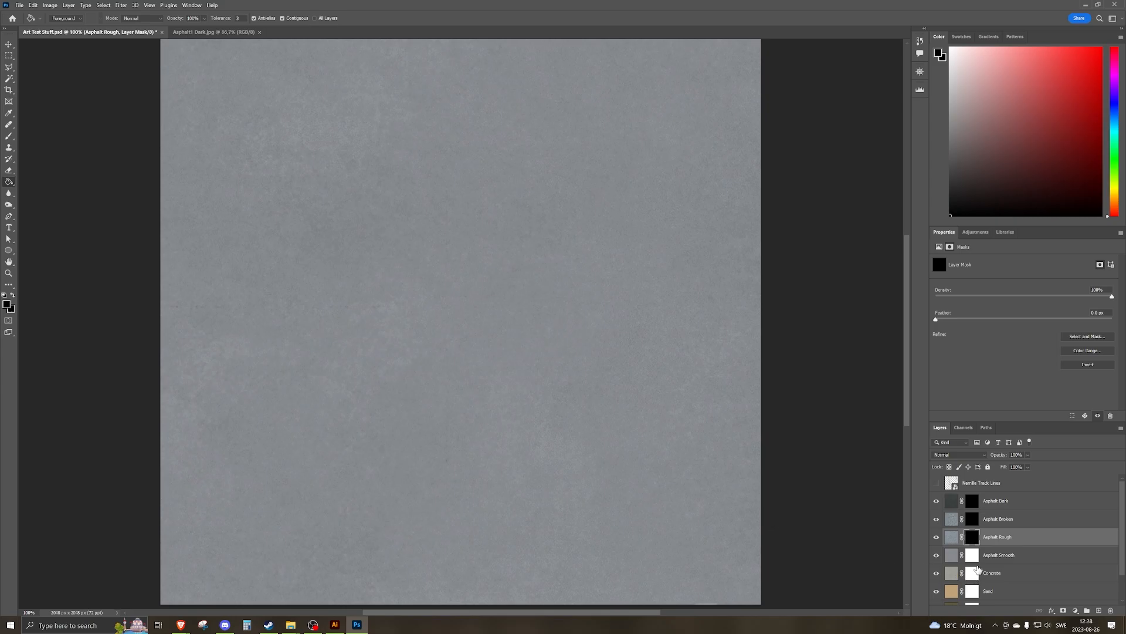
{"action": "left_click", "coordinate": [972, 555]}
{"action": "left_click", "coordinate": [606, 477]}
{"action": "scroll", "coordinate": [992, 540], "scroll_direction": "down", "scroll_amount": 1}
{"action": "left_click", "coordinate": [994, 547]}
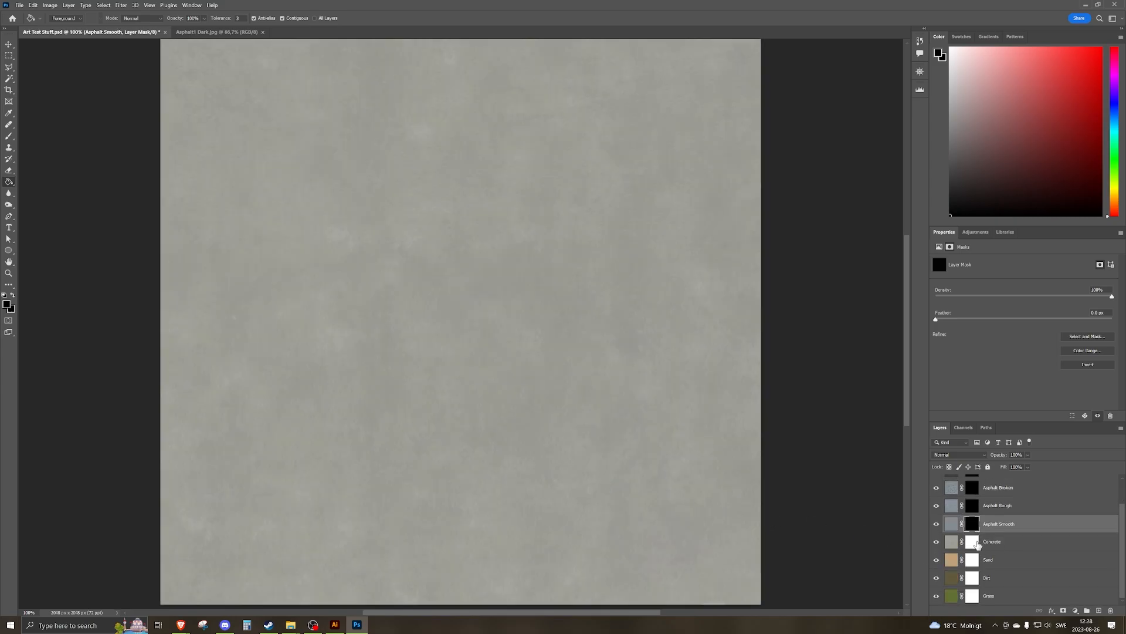
{"action": "left_click", "coordinate": [689, 511]}
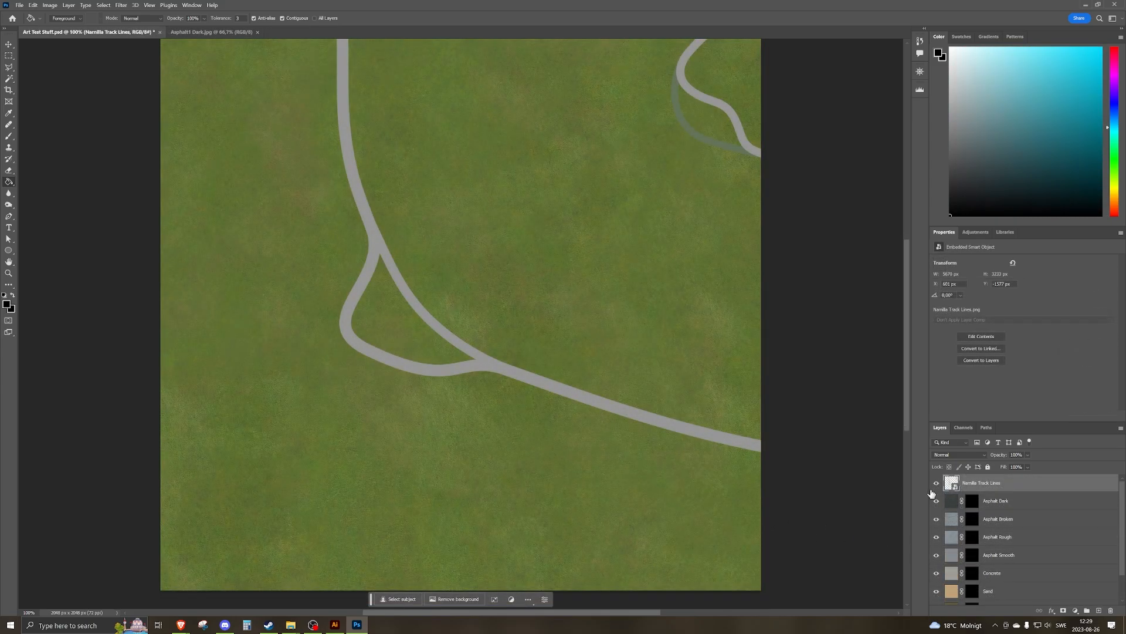
Toggle the Narnilla Track Lines layer off and on to compare the grass with and without the lines.
{"action": "left_click", "coordinate": [936, 483]}
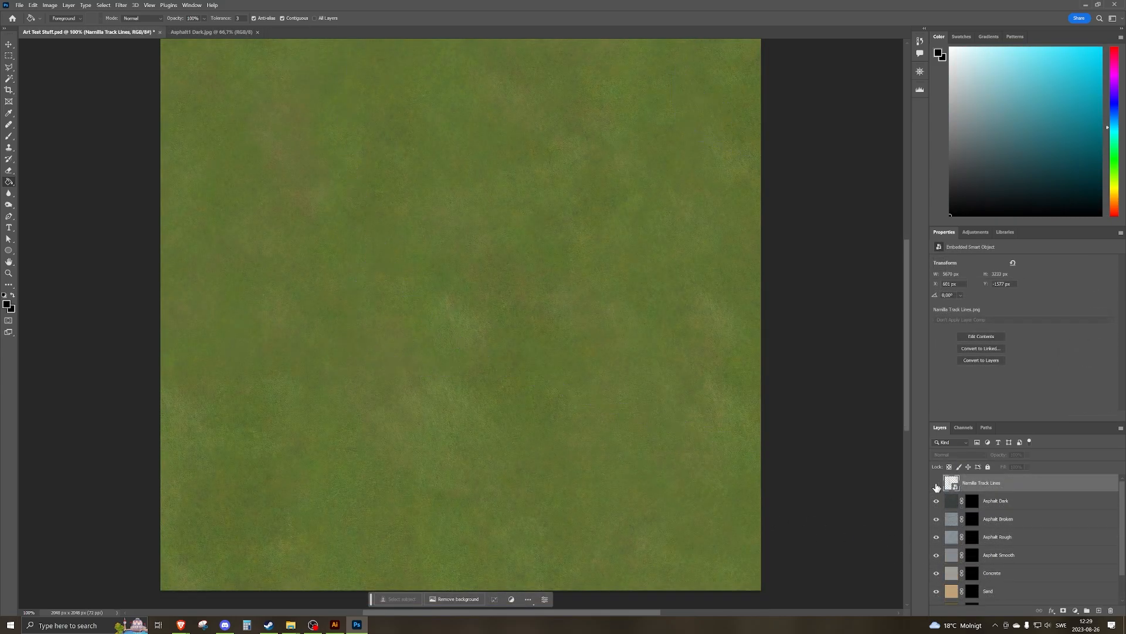
{"action": "left_click", "coordinate": [936, 483]}
{"action": "left_click", "coordinate": [936, 483]}
{"action": "left_click", "coordinate": [937, 484]}
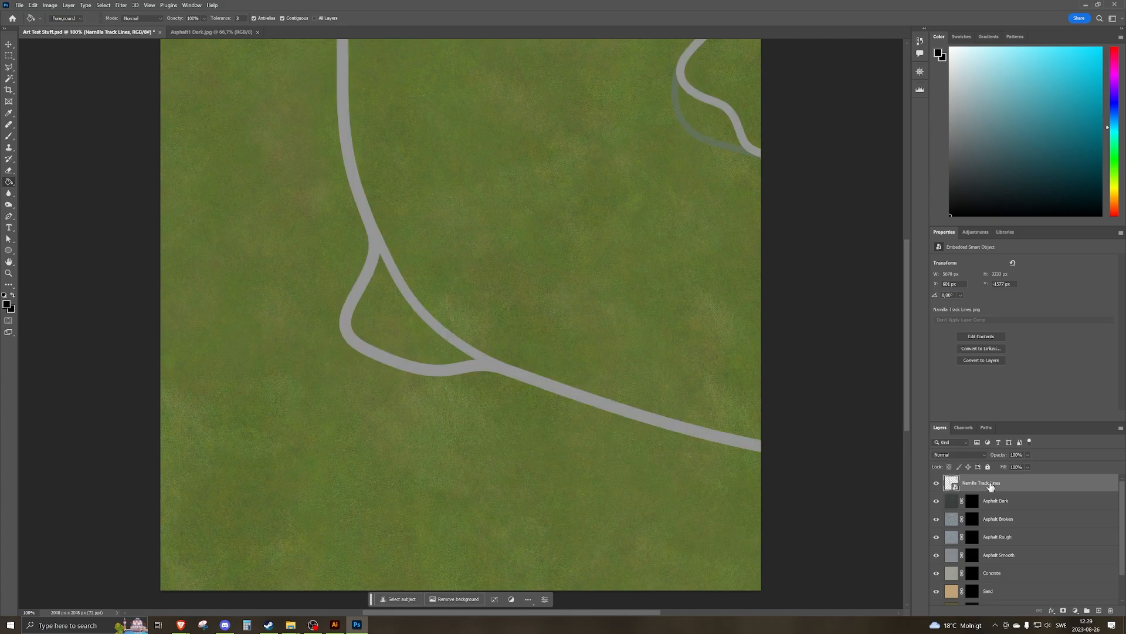
Hide the Narnilla Track Lines layer so only the ground textures are shown.
{"action": "left_click", "coordinate": [935, 485]}
{"action": "left_click", "coordinate": [935, 484]}
{"action": "left_click", "coordinate": [935, 485]}
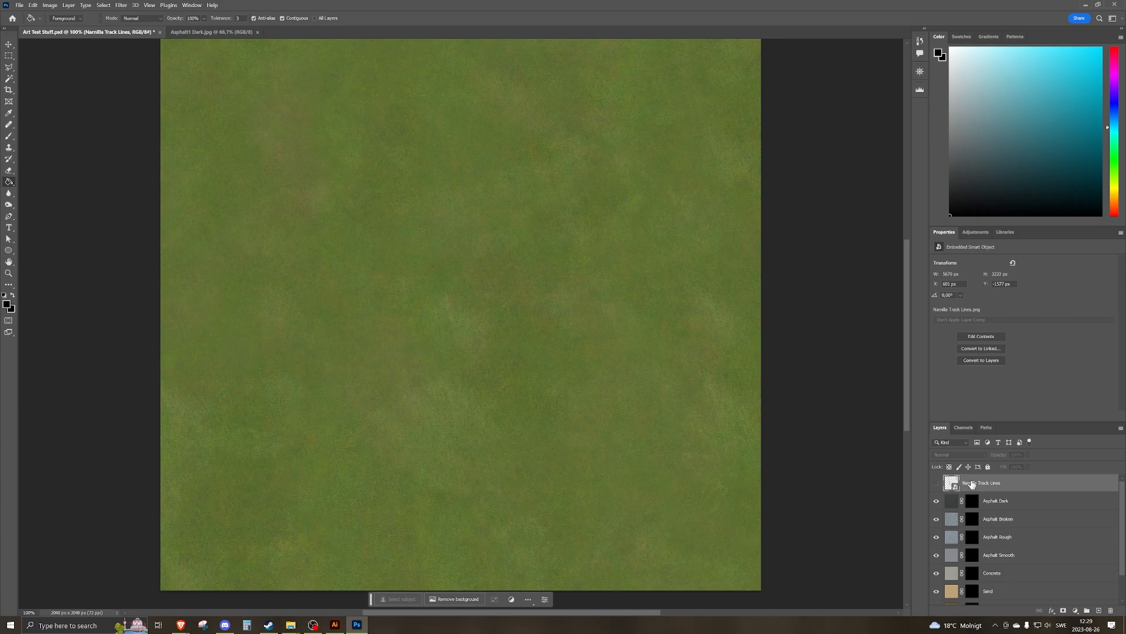
Choose the Brush tool and make the Sand layer's mask the painting target.
{"action": "scroll", "coordinate": [1035, 569], "scroll_direction": "down", "scroll_amount": 2}
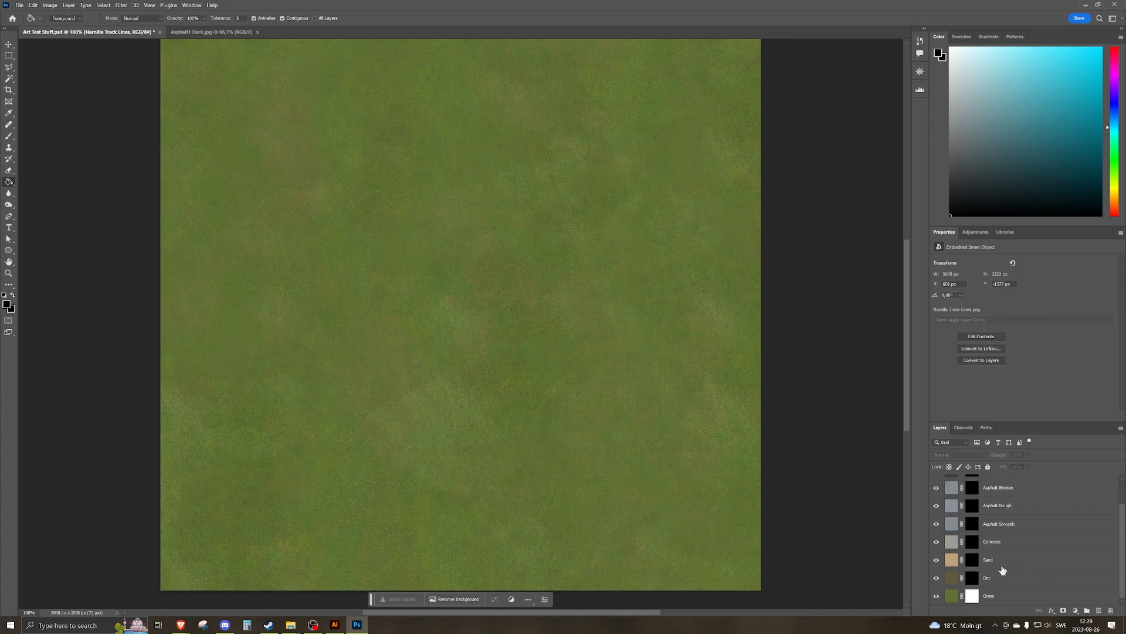
{"action": "left_click", "coordinate": [1002, 563]}
{"action": "scroll", "coordinate": [621, 467], "scroll_direction": "down", "scroll_amount": 3}
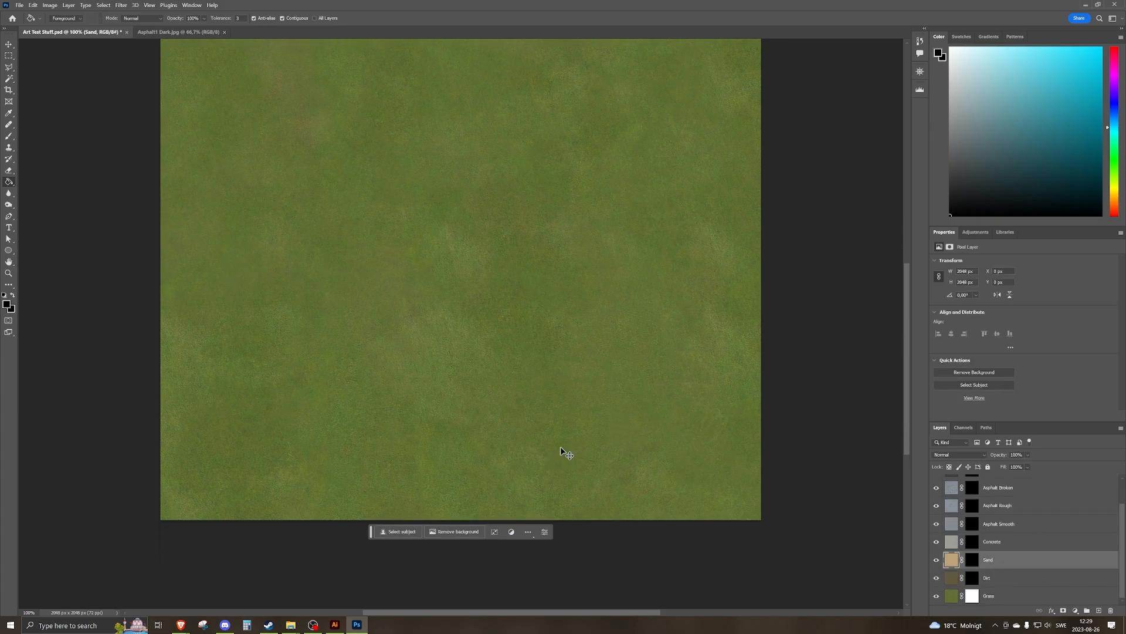
{"action": "scroll", "coordinate": [565, 453], "scroll_direction": "up", "scroll_amount": 2}
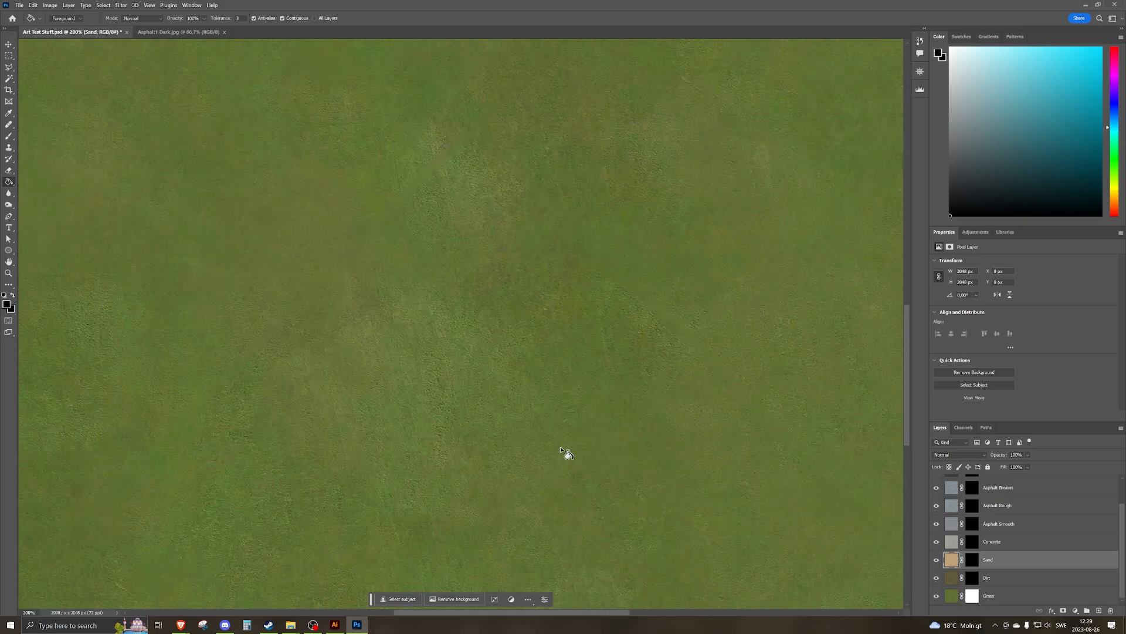
{"action": "scroll", "coordinate": [387, 451], "scroll_direction": "down", "scroll_amount": 2}
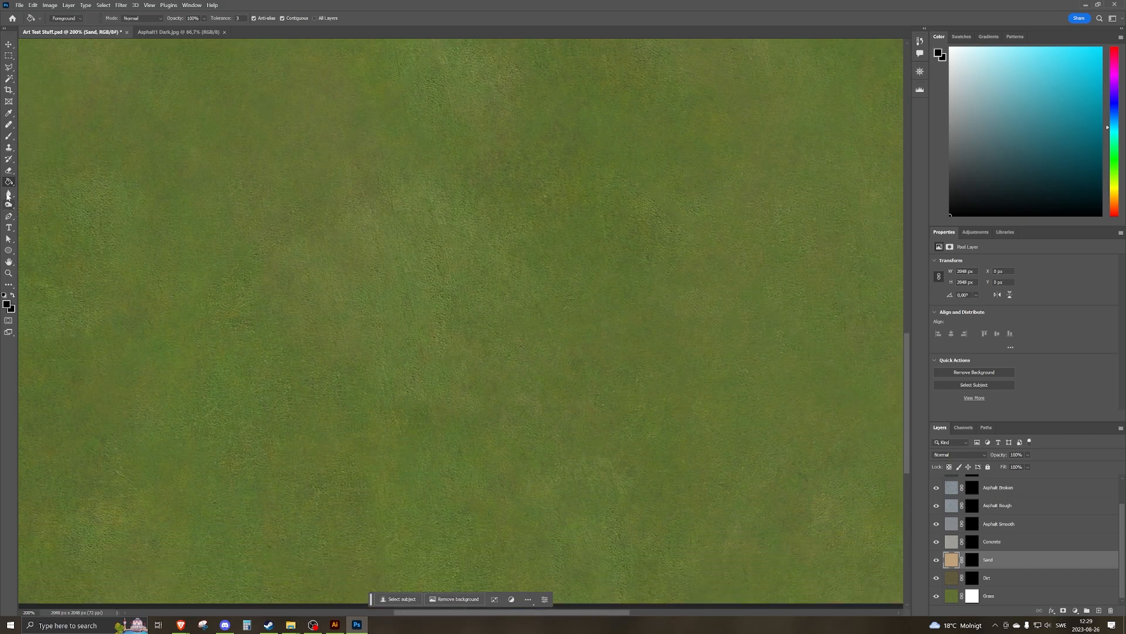
{"action": "left_click", "coordinate": [9, 136]}
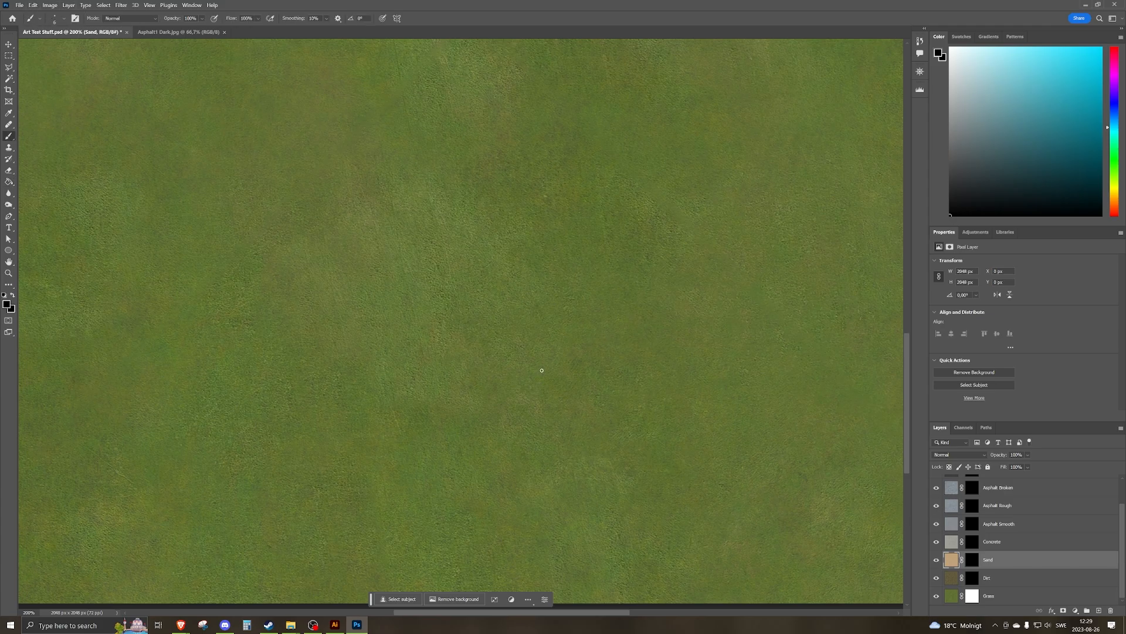
{"action": "left_click", "coordinate": [974, 560]}
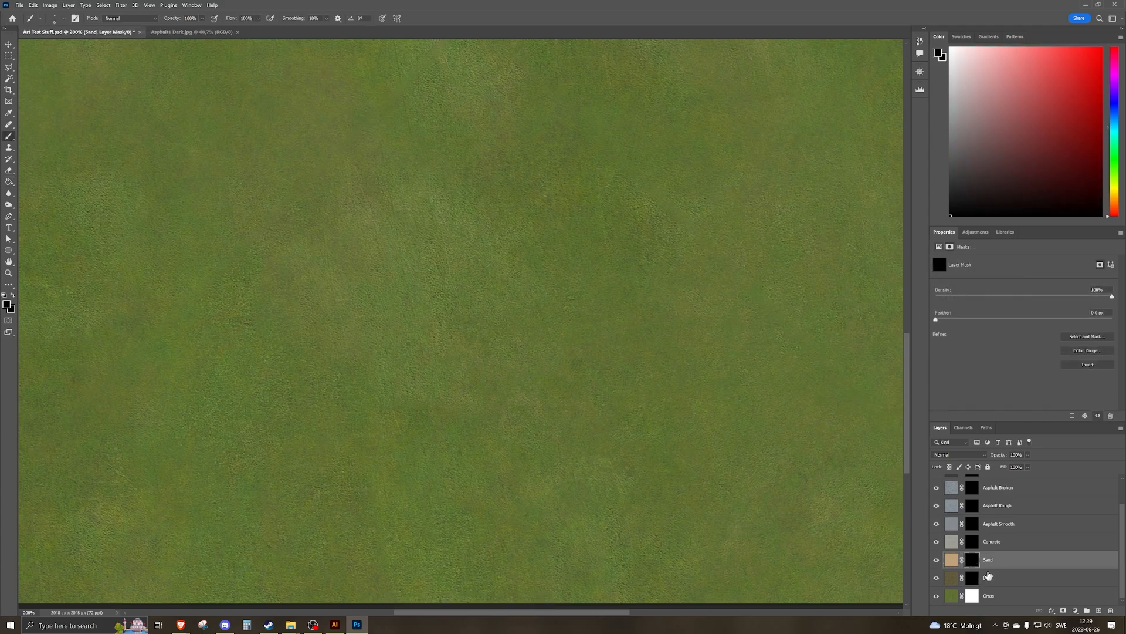
Paint a filled bean-shaped sand patch on the Sand mask with an enlarged white brush at 80% hardness.
{"action": "key", "text": "x"}
{"action": "left_click", "coordinate": [54, 18]}
{"action": "mouse_move", "coordinate": [103, 65]}
{"action": "left_mouse_down"}
{"action": "mouse_move", "coordinate": [86, 68]}
{"action": "mouse_move", "coordinate": [97, 69]}
{"action": "left_mouse_up"}
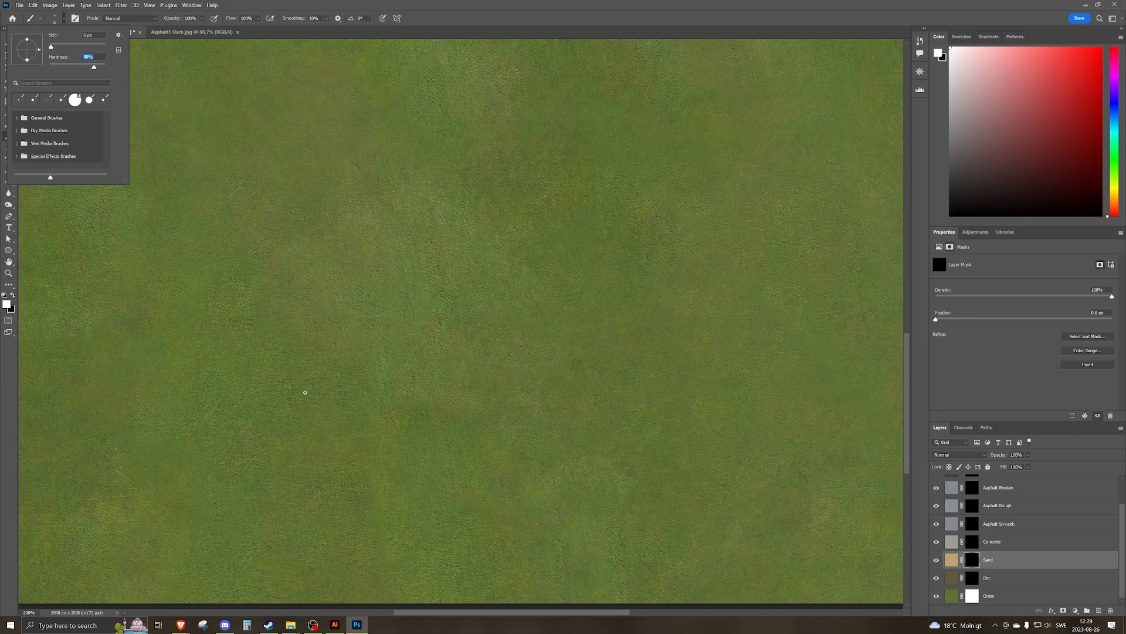
{"action": "left_click_drag", "start_coordinate": [51, 46], "coordinate": [57, 46]}
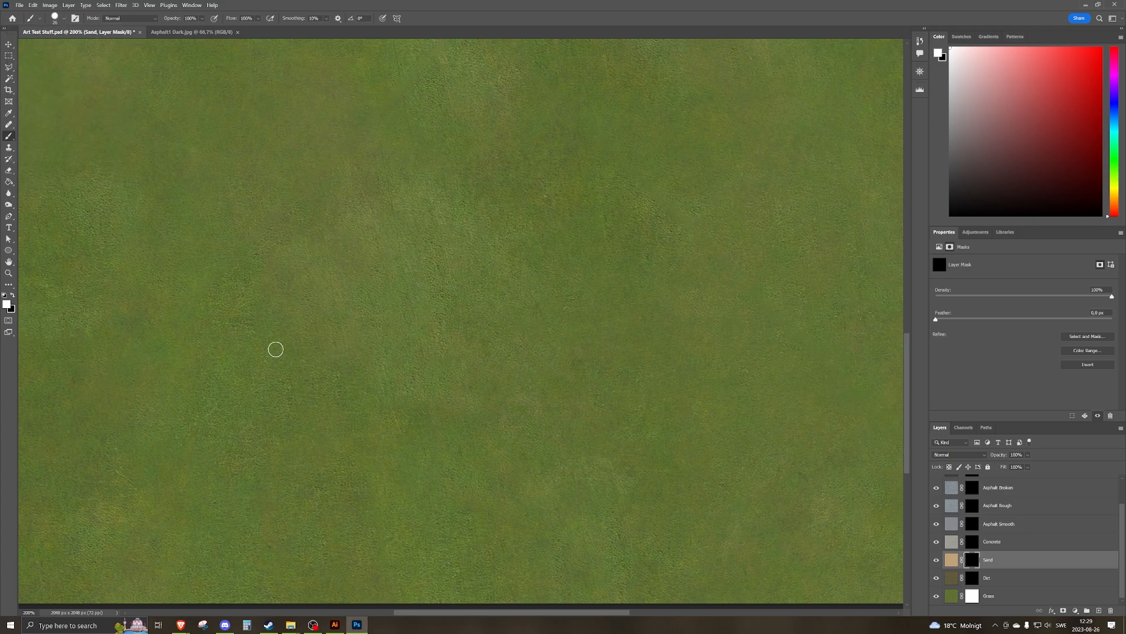
{"action": "mouse_move", "coordinate": [274, 347]}
{"action": "left_mouse_down"}
{"action": "mouse_move", "coordinate": [303, 390]}
{"action": "mouse_move", "coordinate": [287, 383]}
{"action": "mouse_move", "coordinate": [378, 431]}
{"action": "mouse_move", "coordinate": [372, 451]}
{"action": "mouse_move", "coordinate": [325, 459]}
{"action": "mouse_move", "coordinate": [273, 440]}
{"action": "mouse_move", "coordinate": [235, 389]}
{"action": "mouse_move", "coordinate": [232, 338]}
{"action": "mouse_move", "coordinate": [246, 330]}
{"action": "mouse_move", "coordinate": [272, 346]}
{"action": "mouse_move", "coordinate": [258, 325]}
{"action": "mouse_move", "coordinate": [237, 326]}
{"action": "mouse_move", "coordinate": [238, 366]}
{"action": "mouse_move", "coordinate": [246, 332]}
{"action": "mouse_move", "coordinate": [254, 340]}
{"action": "mouse_move", "coordinate": [257, 398]}
{"action": "mouse_move", "coordinate": [276, 384]}
{"action": "mouse_move", "coordinate": [269, 357]}
{"action": "left_mouse_up"}
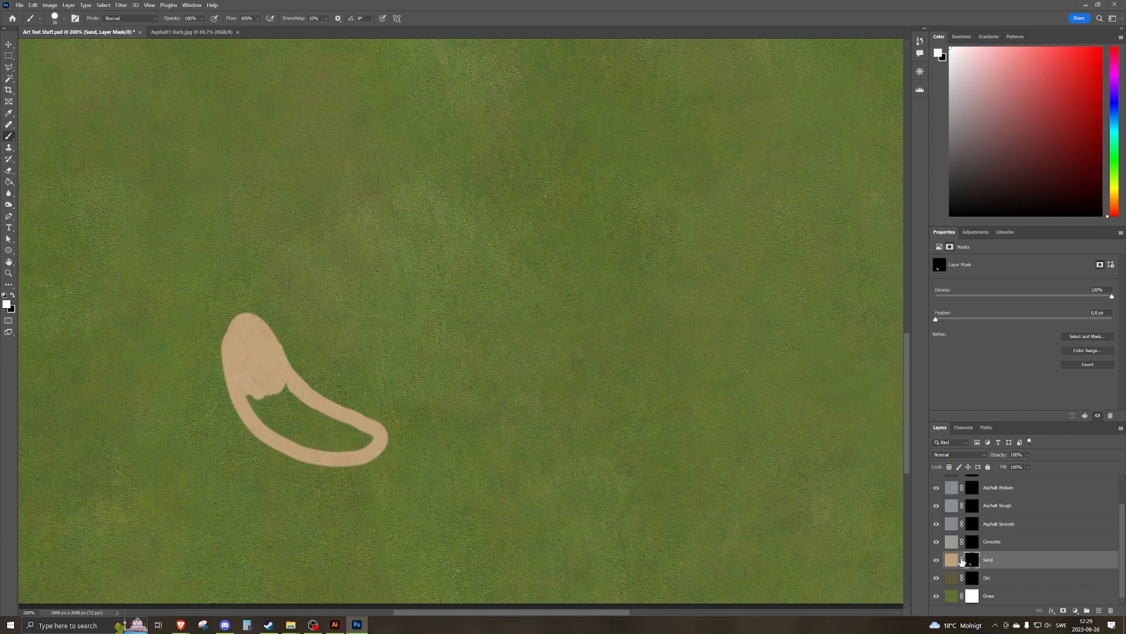
{"action": "mouse_move", "coordinate": [239, 375]}
{"action": "left_mouse_down"}
{"action": "mouse_move", "coordinate": [276, 426]}
{"action": "mouse_move", "coordinate": [381, 437]}
{"action": "left_mouse_up"}
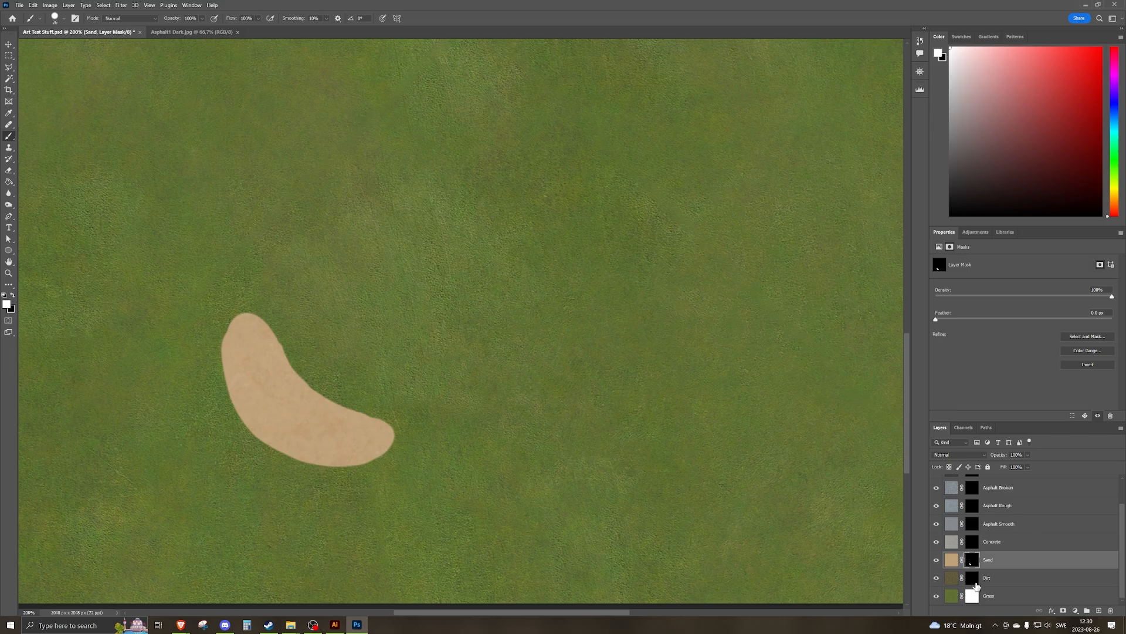
Move the Dirt layer above Sand and select its mask with white as the painting colour.
{"action": "left_click", "coordinate": [974, 581]}
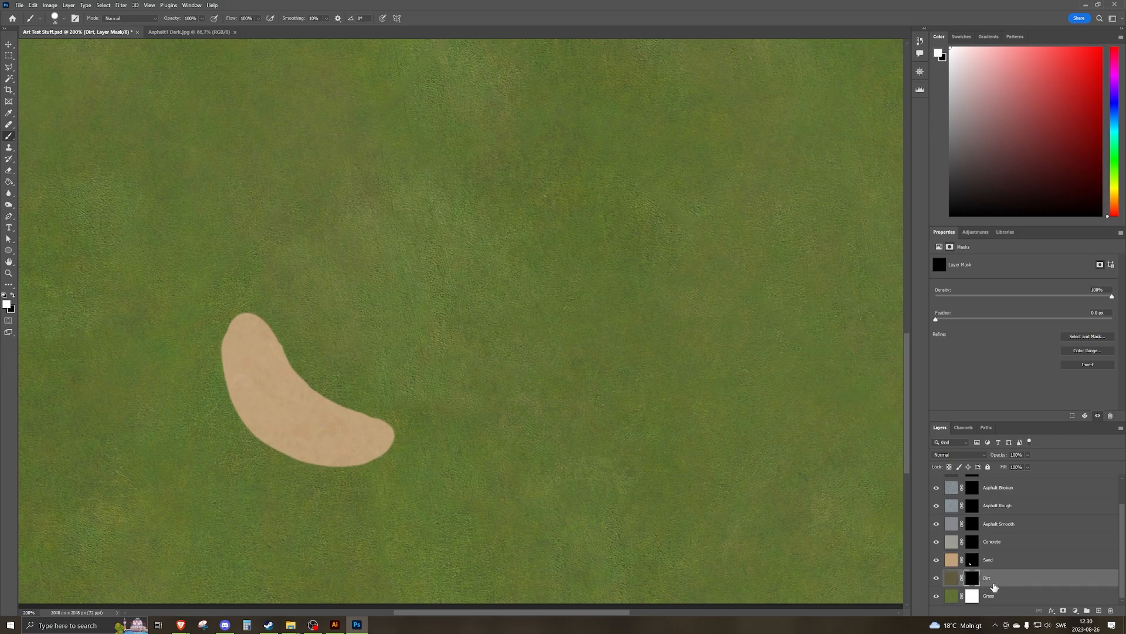
{"action": "left_click_drag", "start_coordinate": [1004, 587], "coordinate": [1005, 554]}
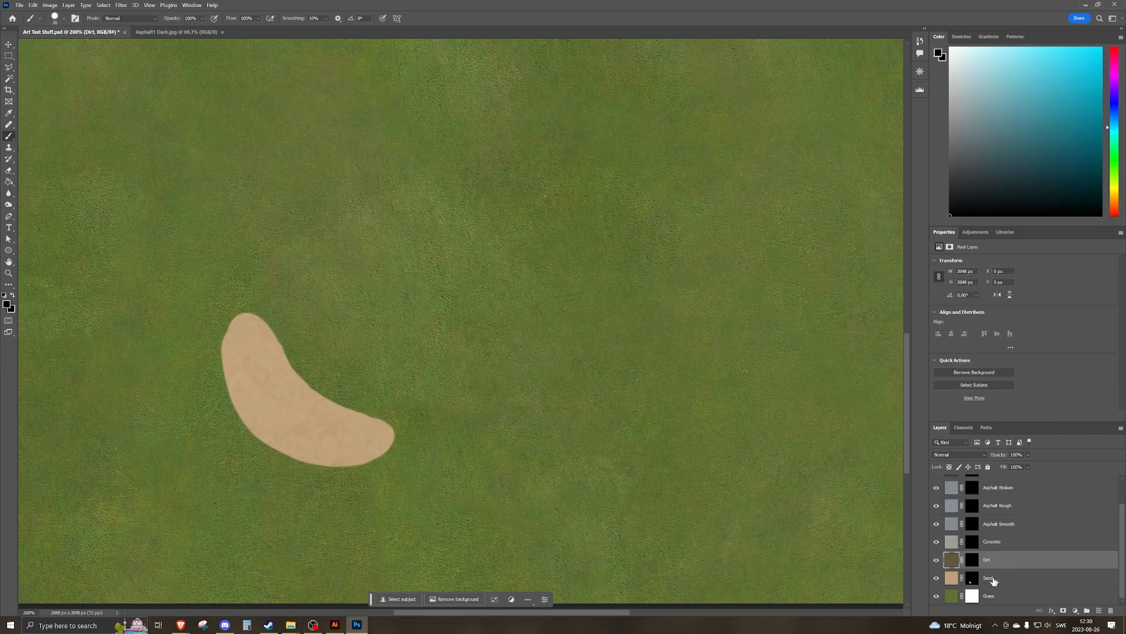
{"action": "left_click", "coordinate": [972, 560]}
{"action": "key", "text": "x"}
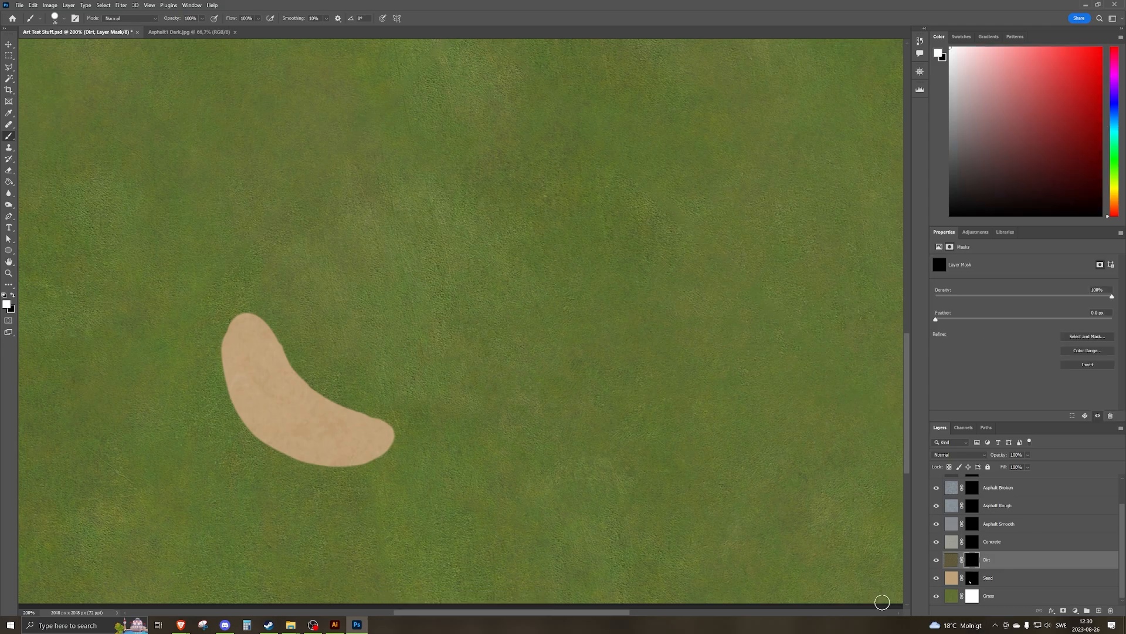
Set the brush opacity to about 43% and its size to 12 px.
{"action": "left_click", "coordinate": [202, 18]}
{"action": "left_click_drag", "start_coordinate": [221, 28], "coordinate": [183, 29]}
{"action": "left_click_drag", "start_coordinate": [201, 21], "coordinate": [220, 24]}
{"action": "left_click", "coordinate": [63, 18]}
{"action": "left_click_drag", "start_coordinate": [55, 47], "coordinate": [53, 49]}
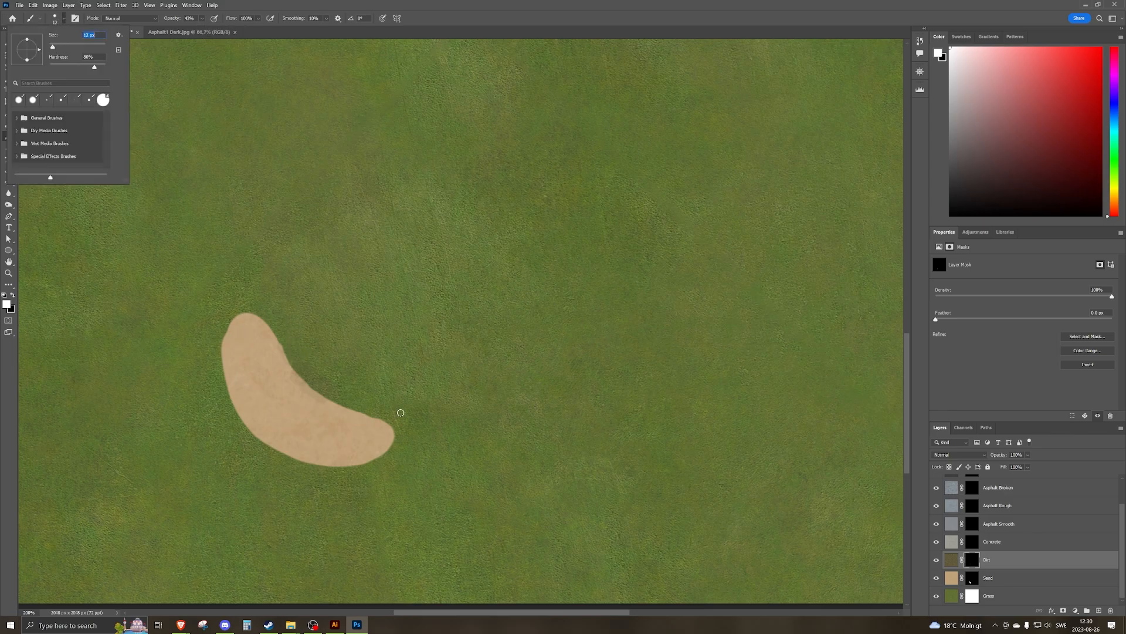
Paint dirt shading along the sand patch's inner curved edge on the Dirt mask, and reduce the brush opacity to 5%.
{"action": "left_click_drag", "start_coordinate": [294, 359], "coordinate": [311, 386]}
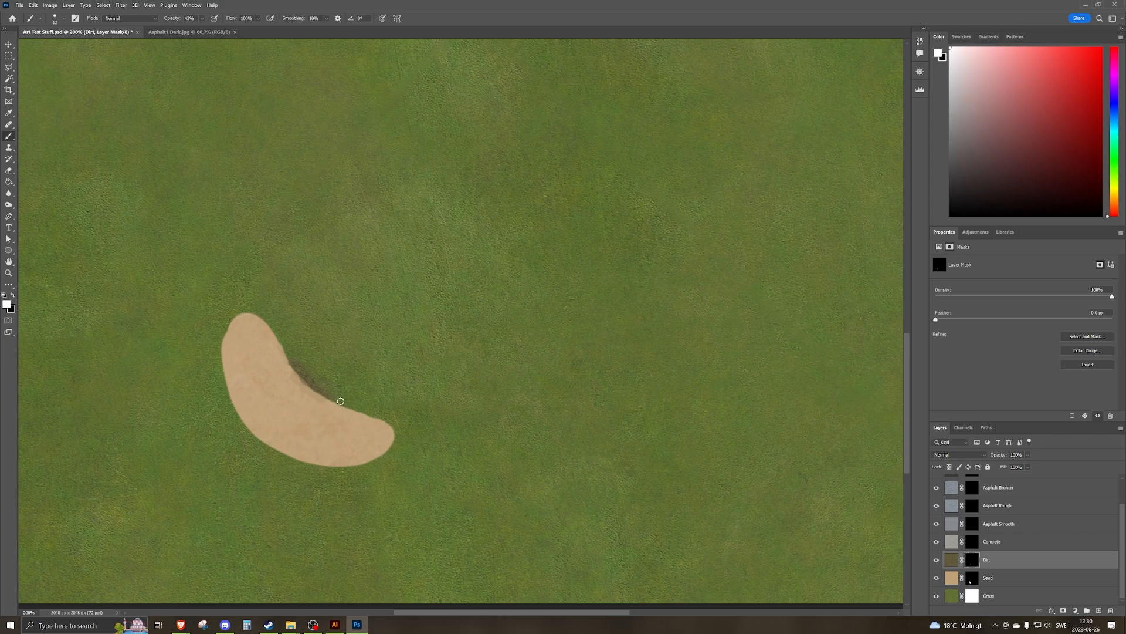
{"action": "left_click_drag", "start_coordinate": [325, 395], "coordinate": [345, 402]}
{"action": "mouse_move", "coordinate": [284, 348]}
{"action": "left_mouse_down"}
{"action": "mouse_move", "coordinate": [294, 365]}
{"action": "mouse_move", "coordinate": [256, 311]}
{"action": "left_mouse_up"}
{"action": "left_click_drag", "start_coordinate": [338, 401], "coordinate": [376, 414]}
{"action": "key", "text": "0"}
{"action": "key", "text": "5"}
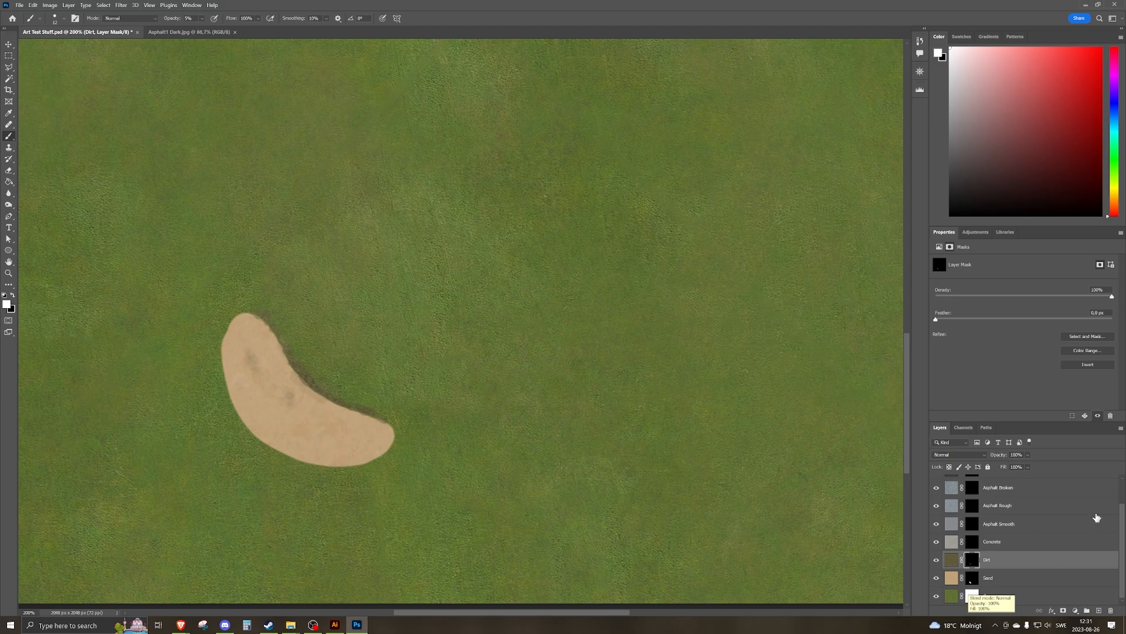
Add a Hue/Saturation adjustment above the Grass layer with Hue -12, Saturation +5 and Lightness +2.
{"action": "left_click", "coordinate": [952, 598]}
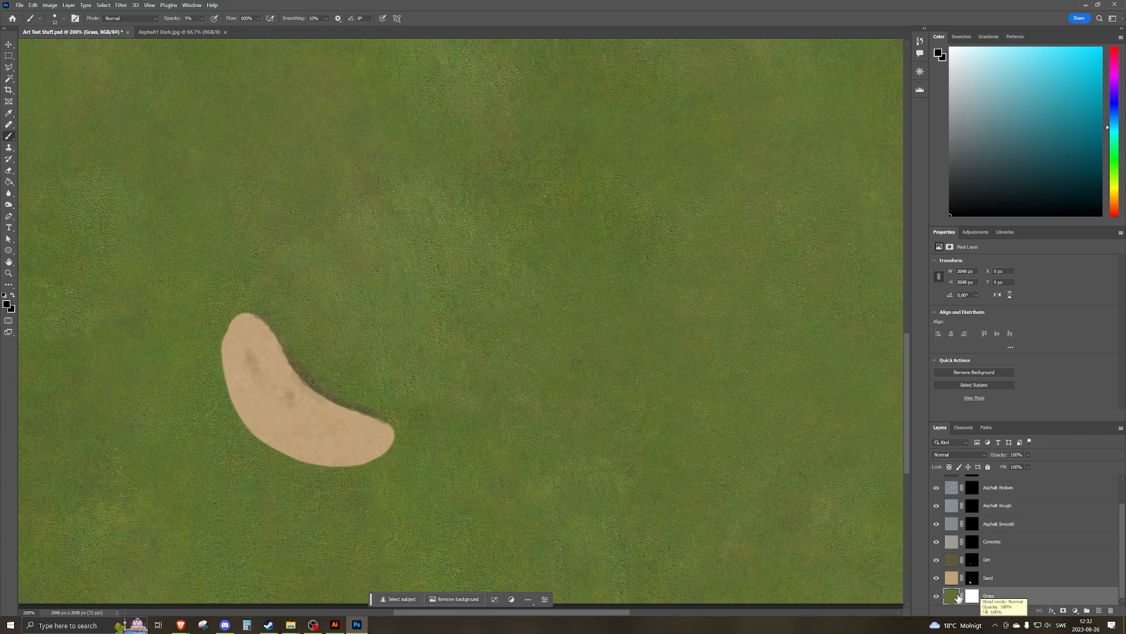
{"action": "left_click", "coordinate": [976, 232]}
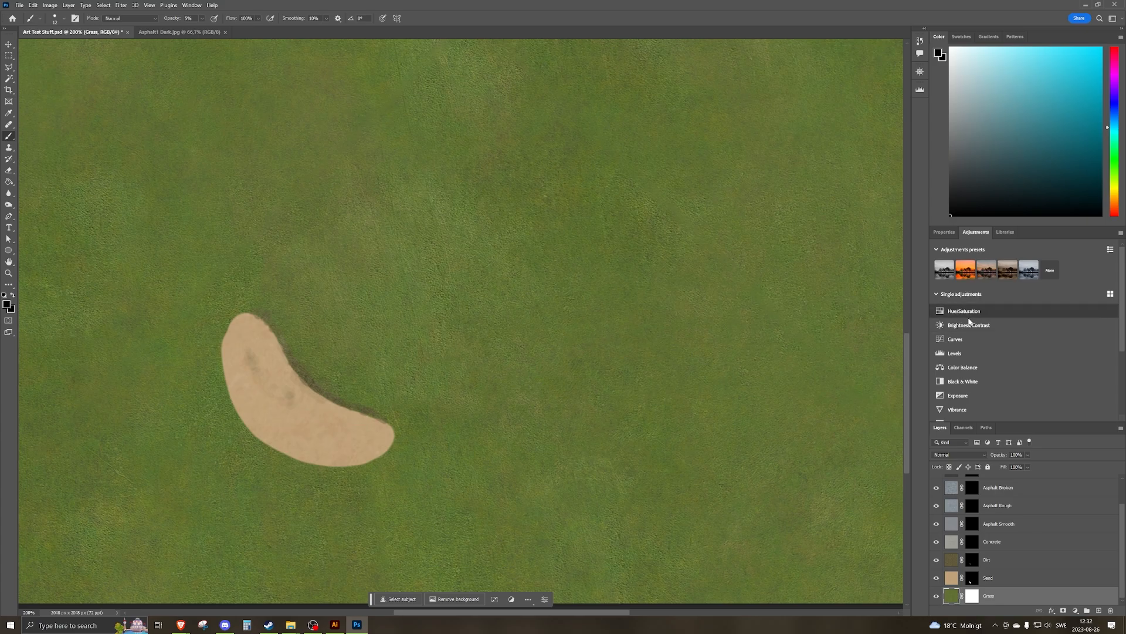
{"action": "left_click", "coordinate": [964, 311]}
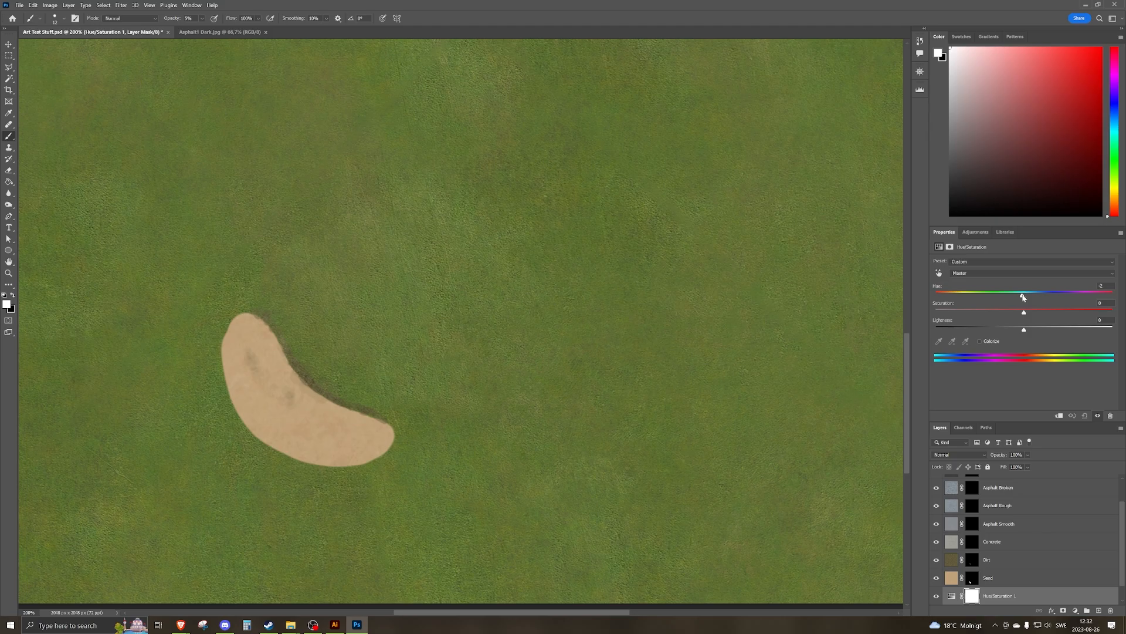
{"action": "mouse_move", "coordinate": [1023, 296]}
{"action": "left_mouse_down"}
{"action": "mouse_move", "coordinate": [959, 299]}
{"action": "mouse_move", "coordinate": [1089, 298]}
{"action": "mouse_move", "coordinate": [1027, 296]}
{"action": "left_mouse_up"}
{"action": "left_click_drag", "start_coordinate": [1023, 298], "coordinate": [1012, 300]}
{"action": "left_click_drag", "start_coordinate": [1024, 311], "coordinate": [1028, 310]}
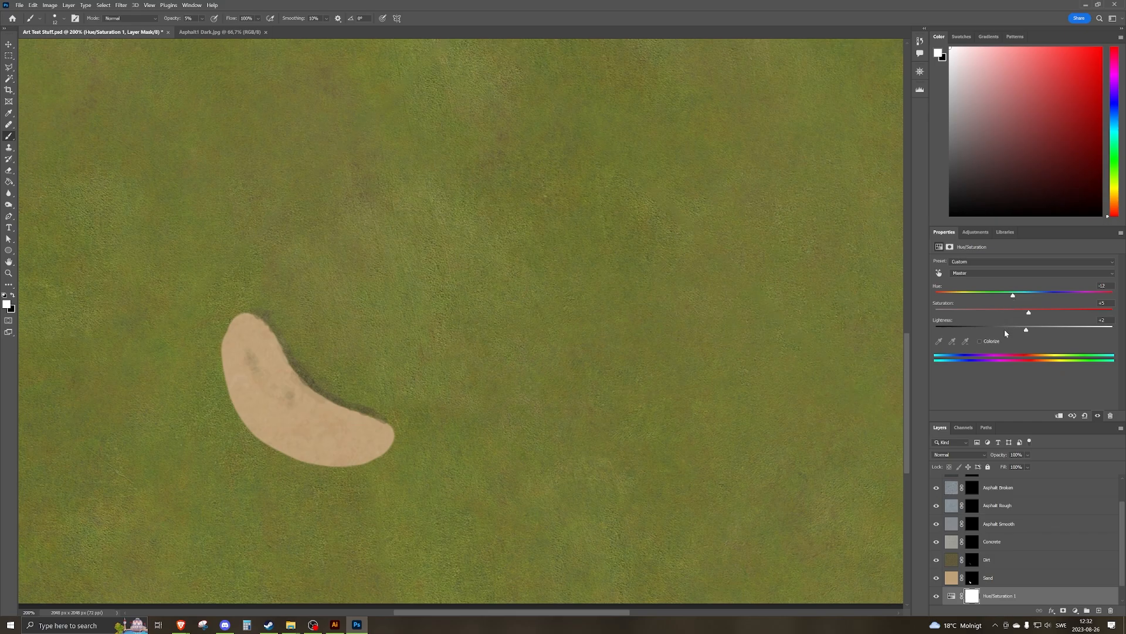
Toggle the Hue/Saturation adjustment off and on to compare the grass colour, and clip it to the Grass layer.
{"action": "left_click", "coordinate": [937, 596]}
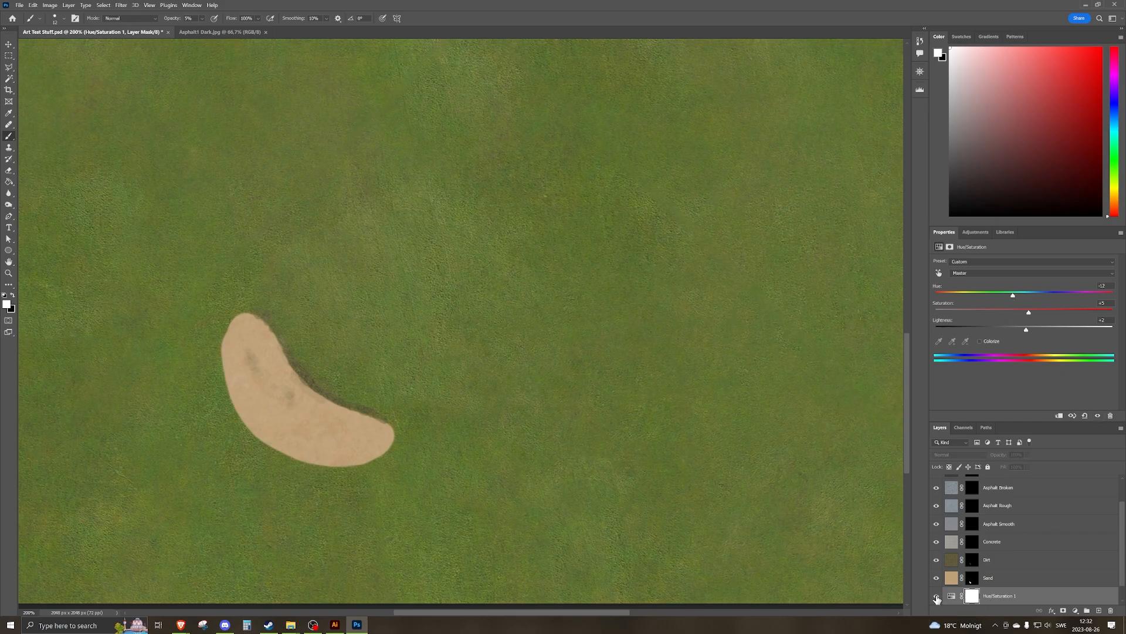
{"action": "left_click", "coordinate": [937, 596]}
{"action": "left_click", "coordinate": [937, 596]}
{"action": "left_click", "coordinate": [937, 596]}
{"action": "left_click", "coordinate": [937, 596]}
{"action": "scroll", "coordinate": [937, 596], "scroll_direction": "down", "scroll_amount": 1}
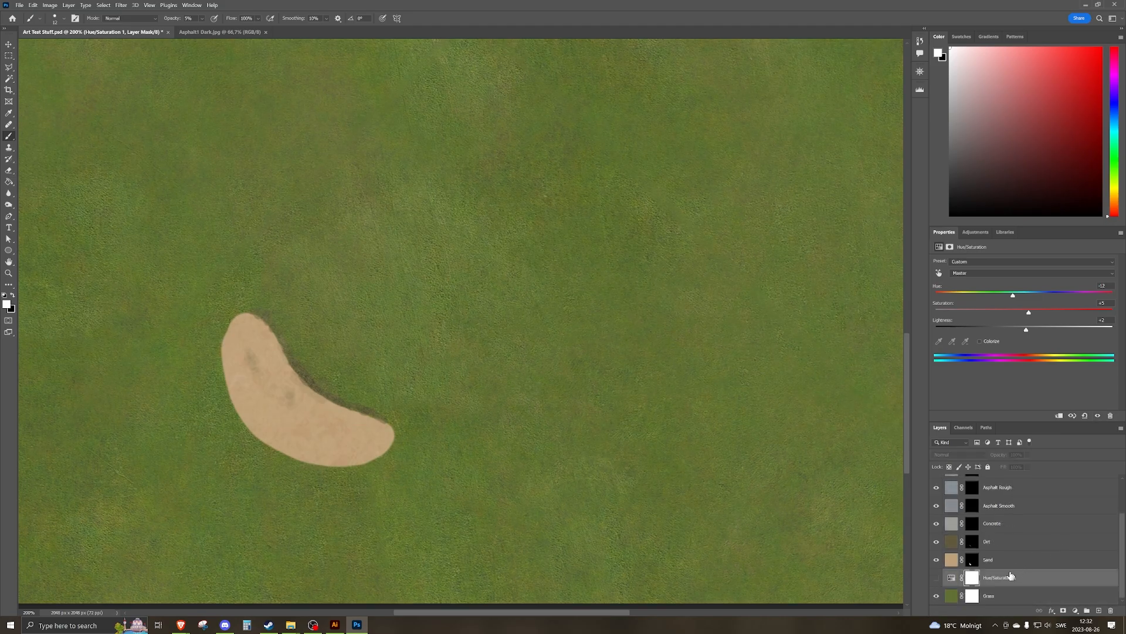
{"action": "left_click", "coordinate": [937, 578]}
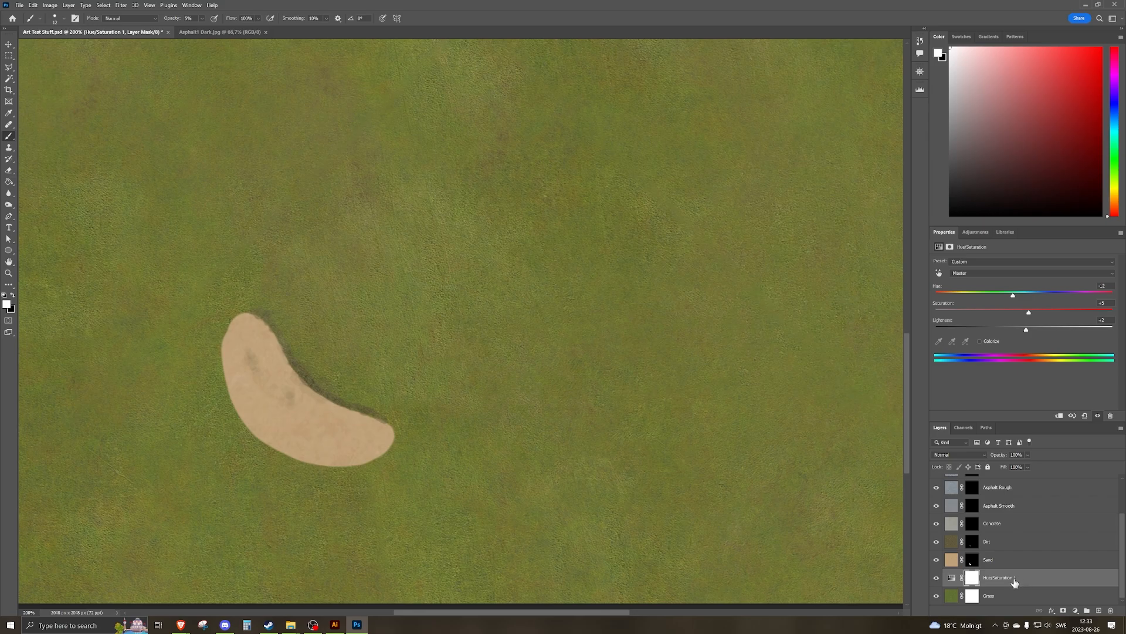
{"action": "mouse_move", "coordinate": [1019, 581]}
{"action": "left_mouse_down"}
{"action": "mouse_move", "coordinate": [1029, 487]}
{"action": "mouse_move", "coordinate": [1030, 578]}
{"action": "left_mouse_up"}
{"action": "left_click", "coordinate": [1060, 416]}
Show the Narnilla Track Lines layer again and inspect the lines over the whole recoloured ground.
{"action": "scroll", "coordinate": [1036, 583], "scroll_direction": "up", "scroll_amount": 3}
{"action": "left_click", "coordinate": [988, 482]}
{"action": "left_click", "coordinate": [936, 484]}
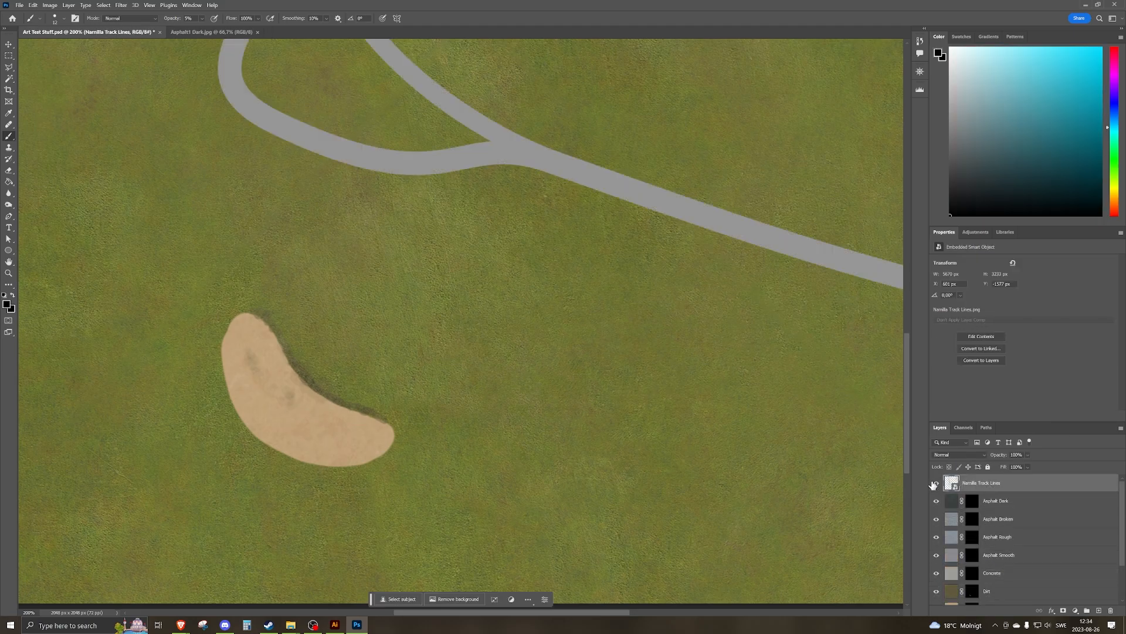
{"action": "key", "text": "ctrl+minus"}
{"action": "key", "text": "ctrl+minus"}
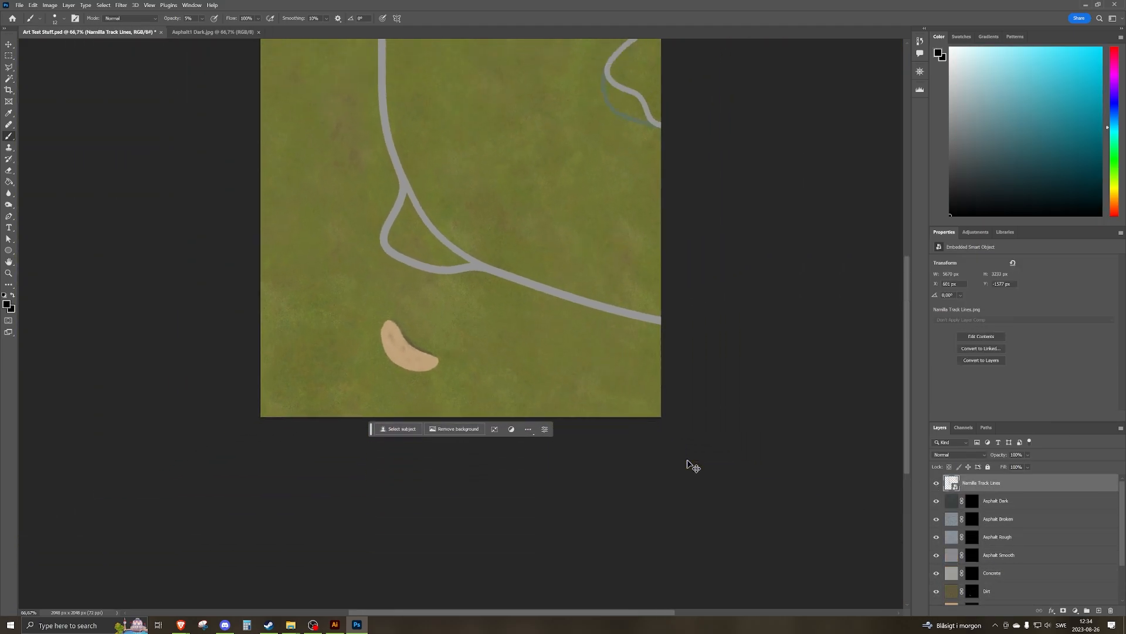
{"action": "scroll", "coordinate": [558, 427], "scroll_direction": "up", "scroll_amount": 3}
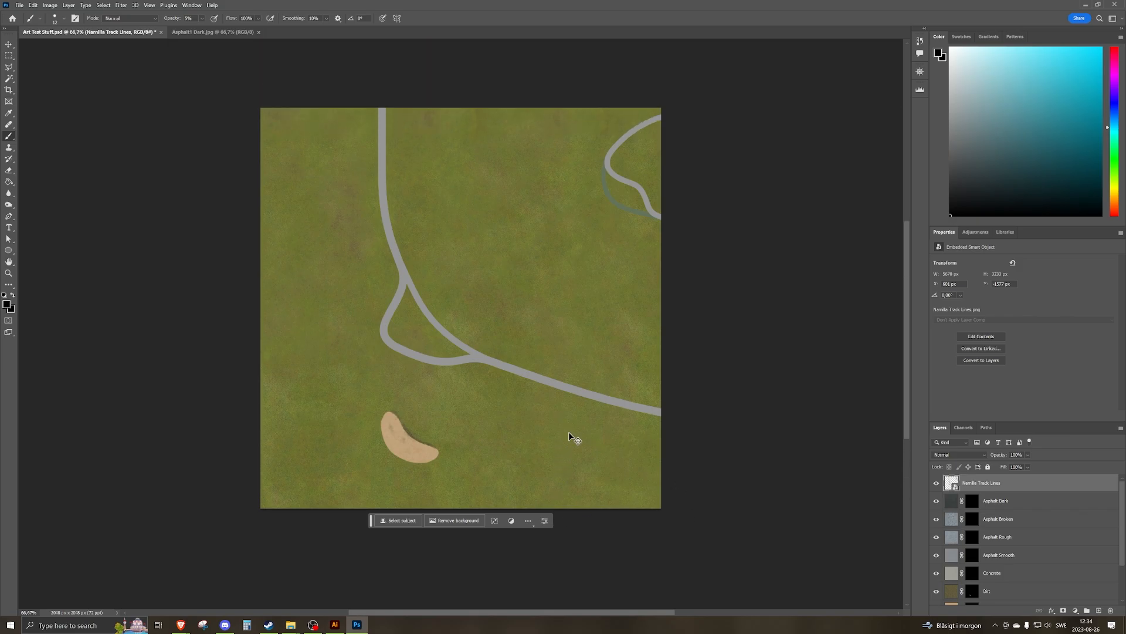
{"action": "key", "text": "ctrl+plus"}
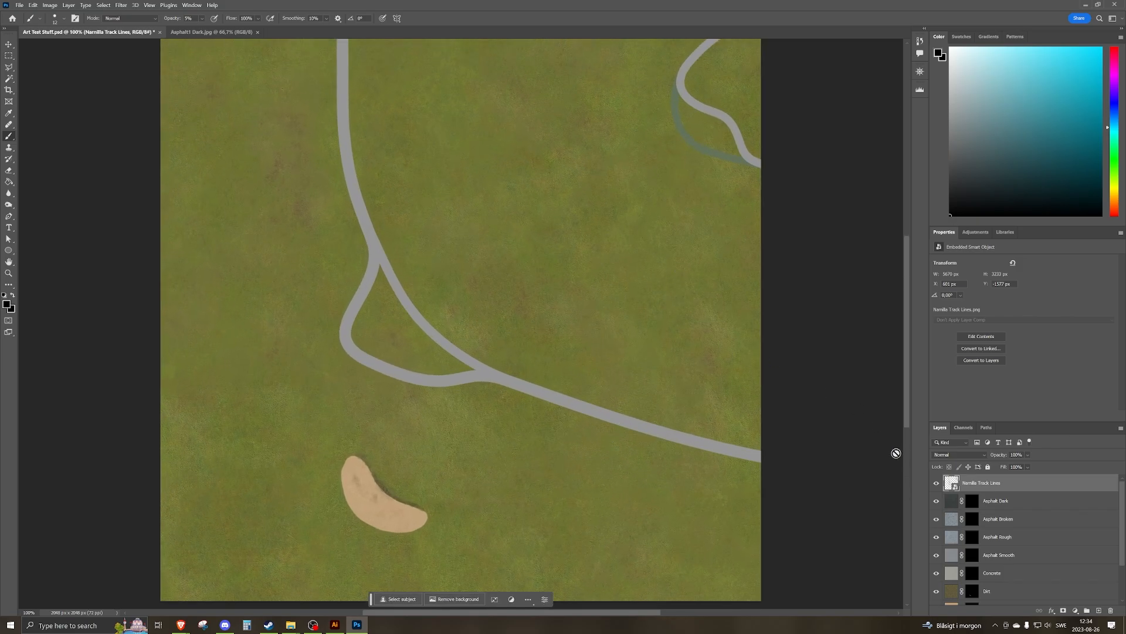
Duplicate the Narnilla Track Lines layer as "Narnilla Track Lines copy" and hide the original.
{"action": "right_click", "coordinate": [994, 483]}
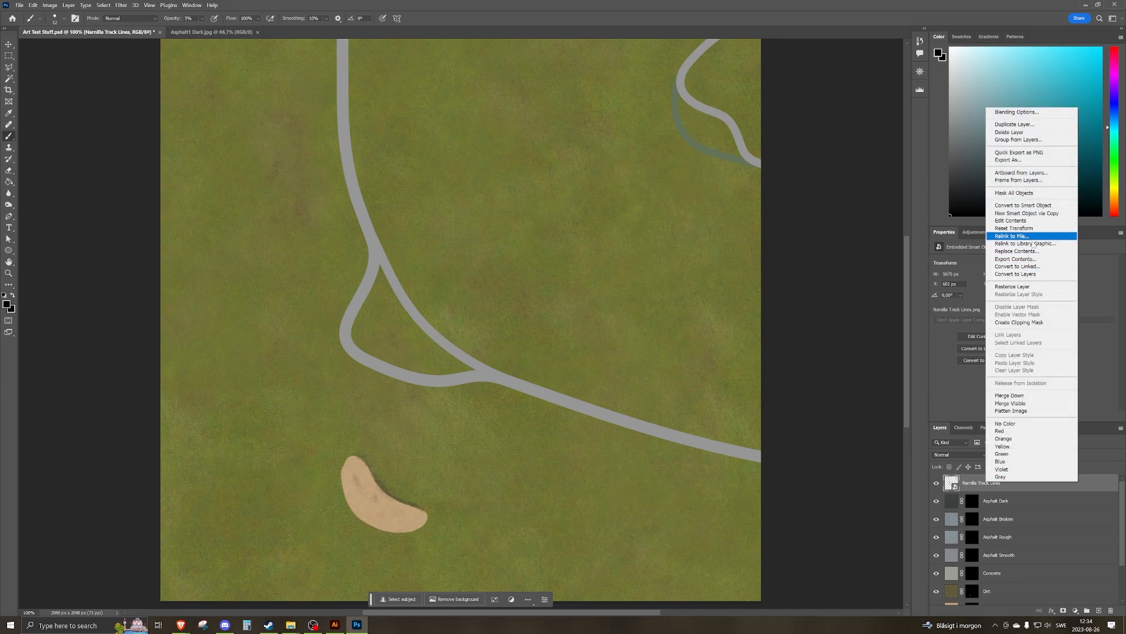
{"action": "left_click", "coordinate": [1016, 125]}
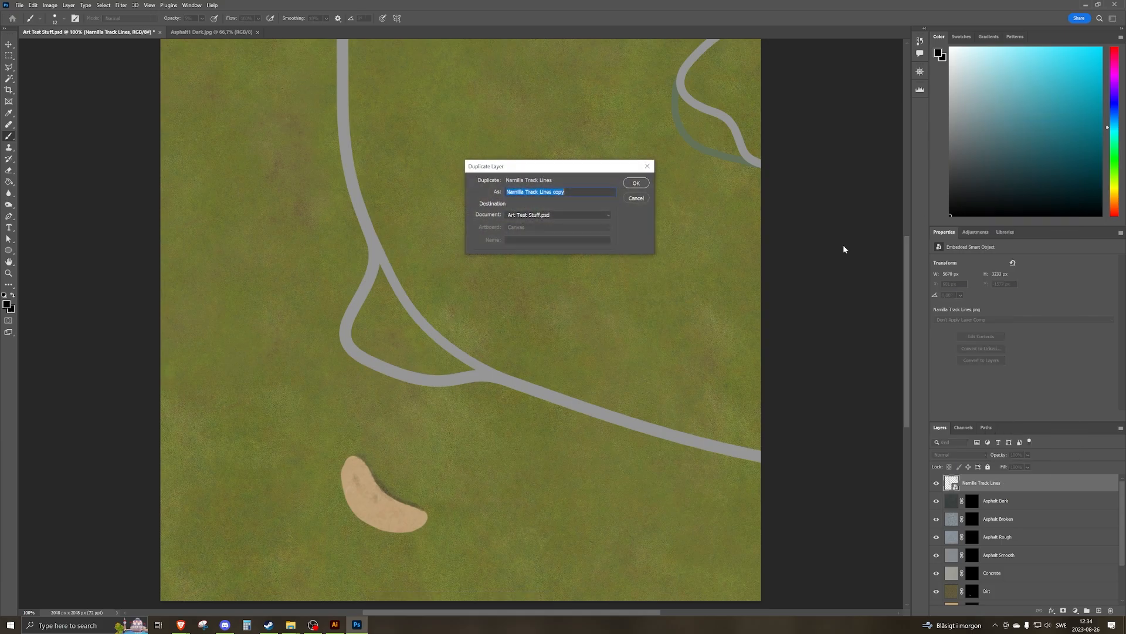
{"action": "left_click", "coordinate": [636, 183]}
{"action": "left_click", "coordinate": [936, 501]}
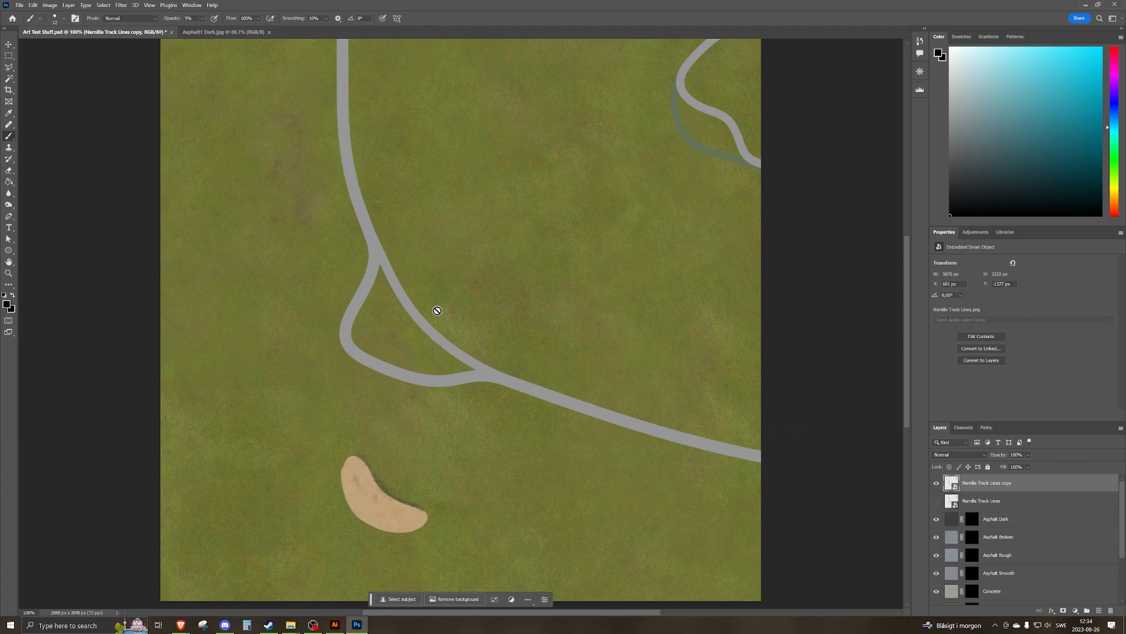
Add a Curves adjustment with extreme contrast that turns the track lines white, and clip it to the Narnilla Track Lines copy.
{"action": "key", "text": "ctrl+m"}
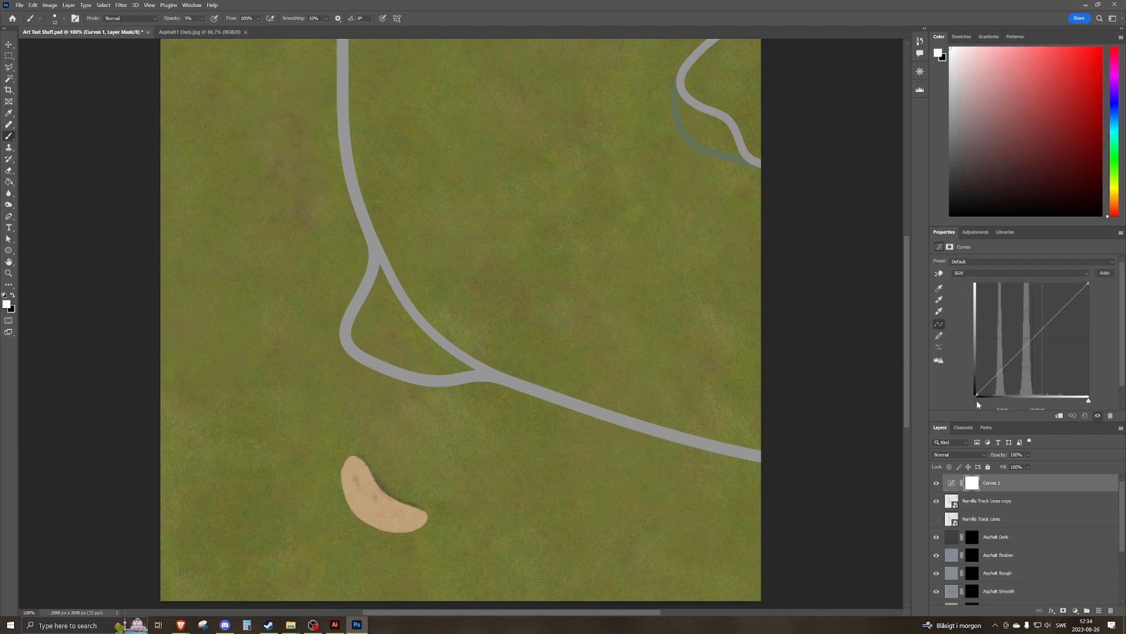
{"action": "left_click_drag", "start_coordinate": [977, 403], "coordinate": [1008, 406]}
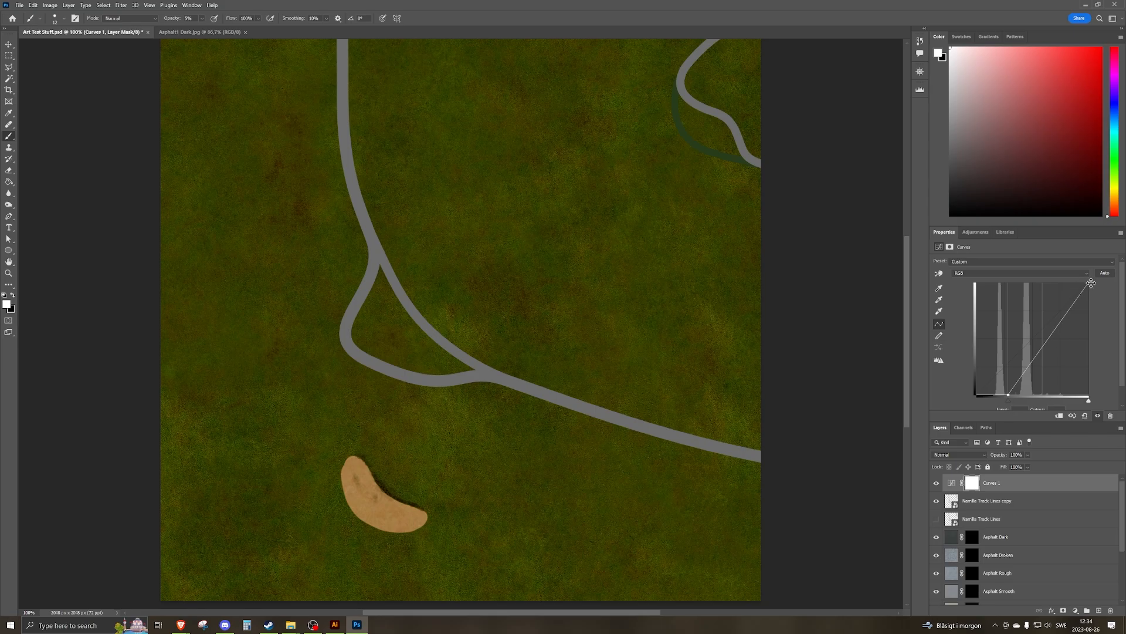
{"action": "left_click_drag", "start_coordinate": [1088, 284], "coordinate": [1012, 269]}
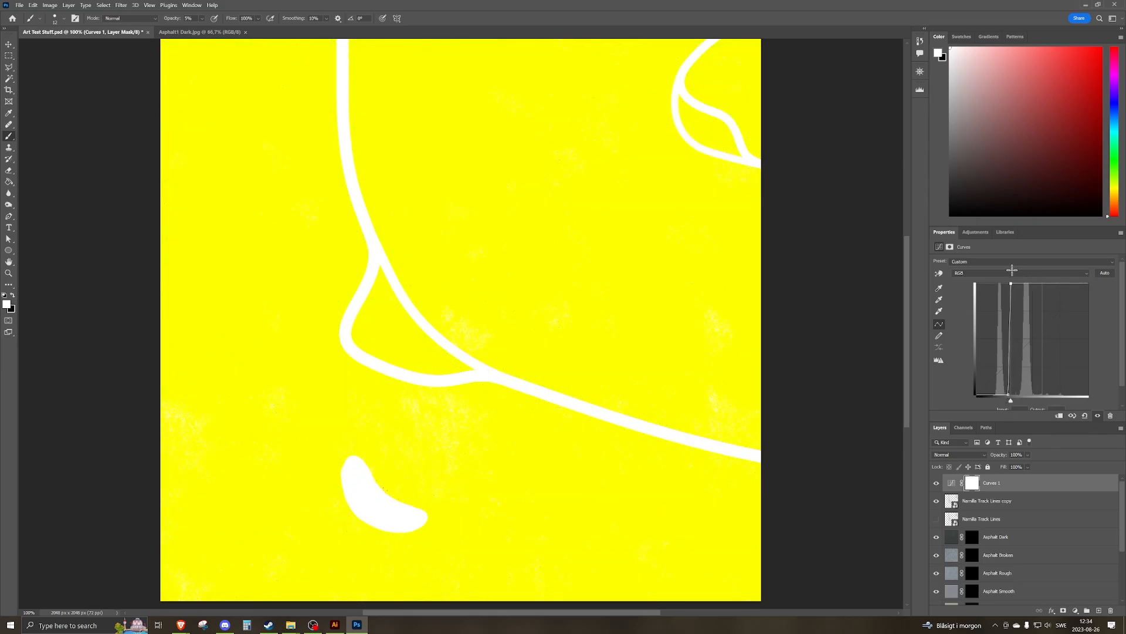
{"action": "left_click", "coordinate": [1059, 415]}
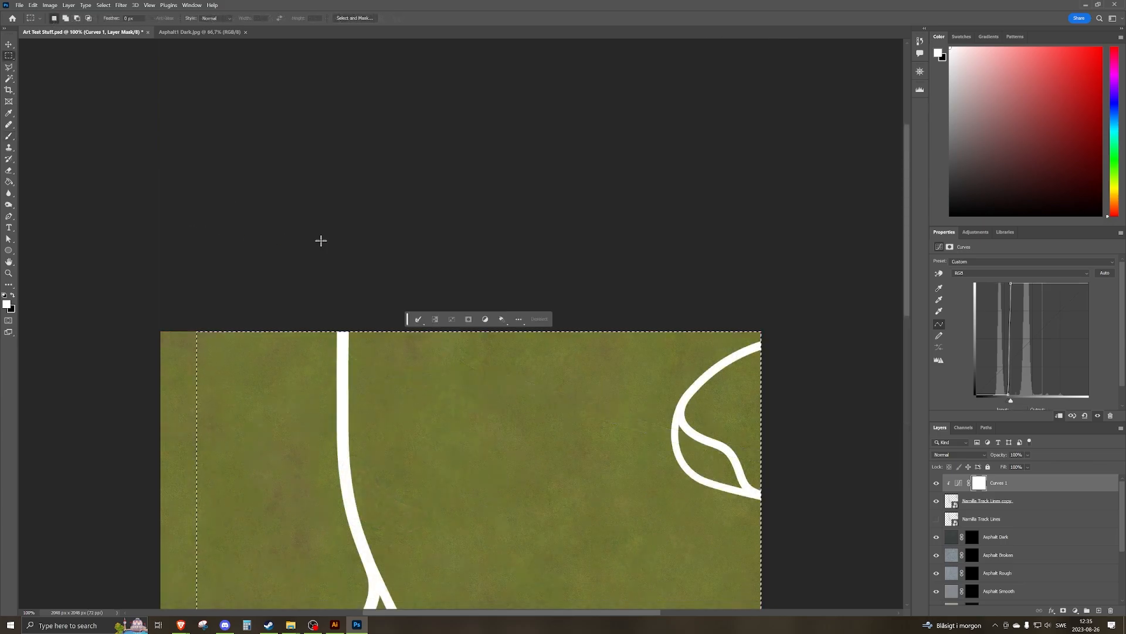
Try to paste the white track lines from the Narnilla Track Lines copy into the Asphalt Smooth layer mask.
{"action": "scroll", "coordinate": [699, 417], "scroll_direction": "down", "scroll_amount": 4}
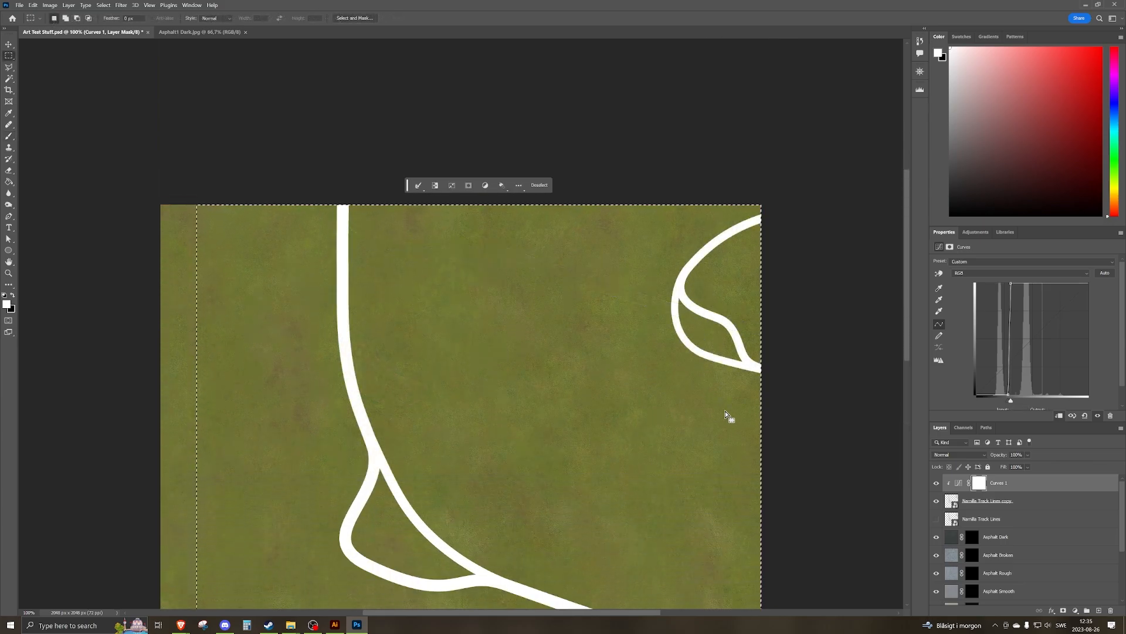
{"action": "scroll", "coordinate": [728, 414], "scroll_direction": "down", "scroll_amount": 5}
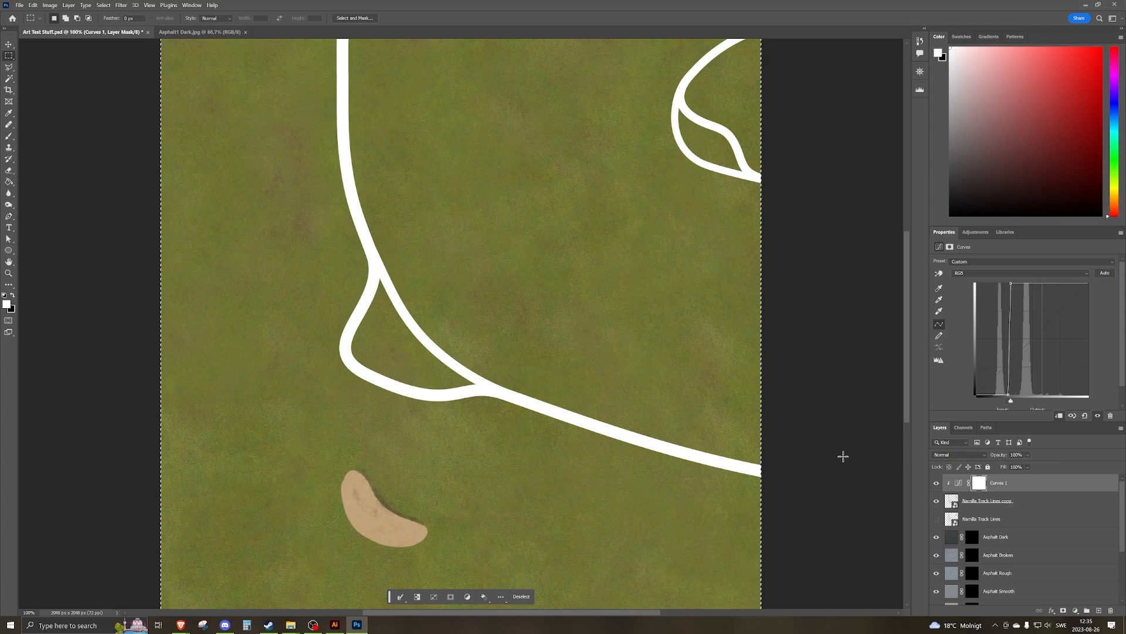
{"action": "left_click", "coordinate": [1033, 505]}
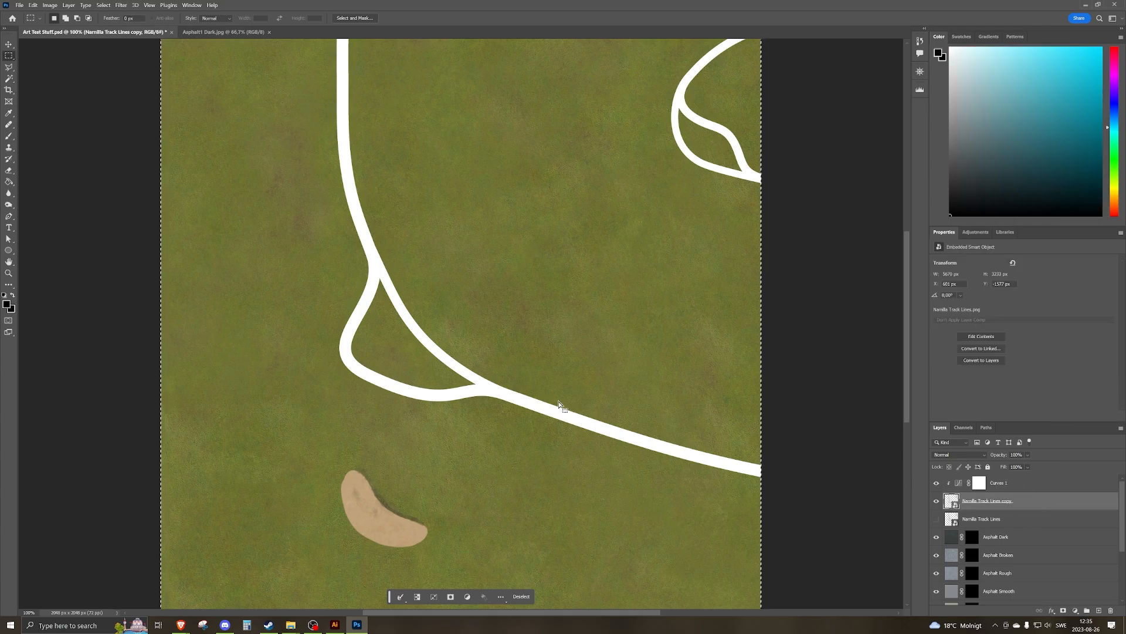
{"action": "scroll", "coordinate": [559, 405], "scroll_direction": "up", "scroll_amount": 2}
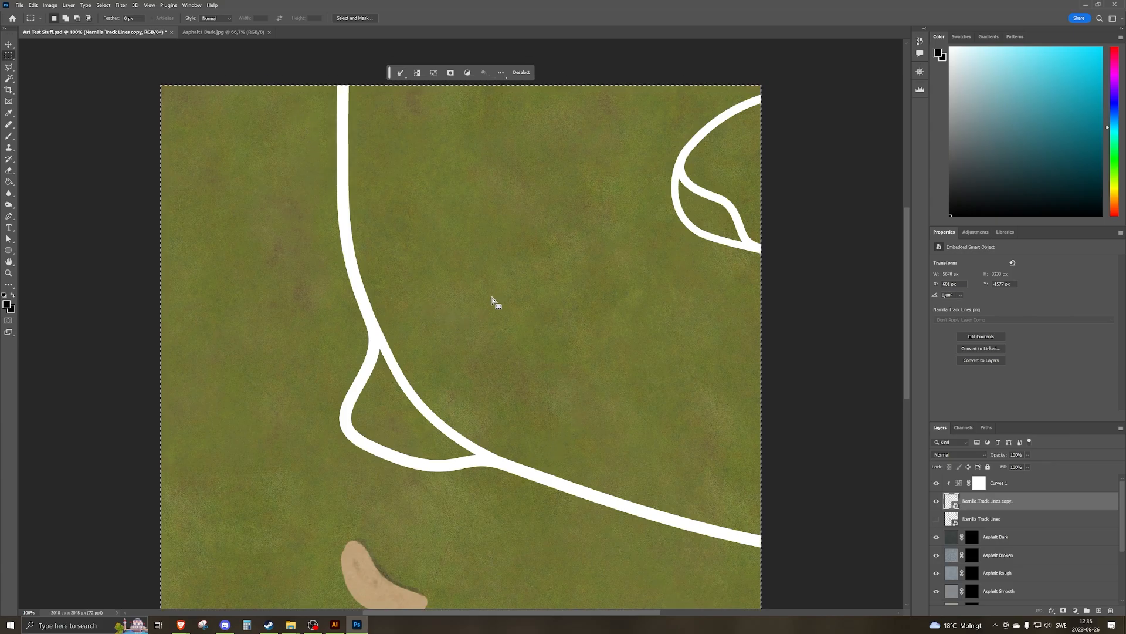
{"action": "scroll", "coordinate": [493, 301], "scroll_direction": "down", "scroll_amount": 1}
{"action": "scroll", "coordinate": [578, 416], "scroll_direction": "down", "scroll_amount": 1}
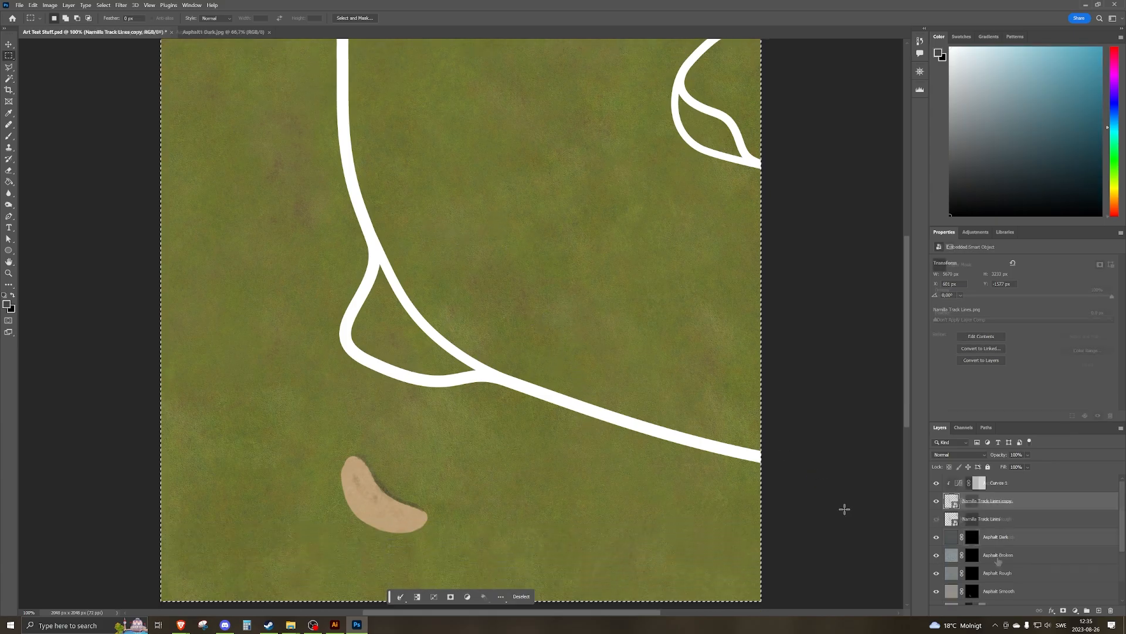
{"action": "scroll", "coordinate": [997, 539], "scroll_direction": "down", "scroll_amount": 1}
{"action": "left_click", "coordinate": [972, 537]}
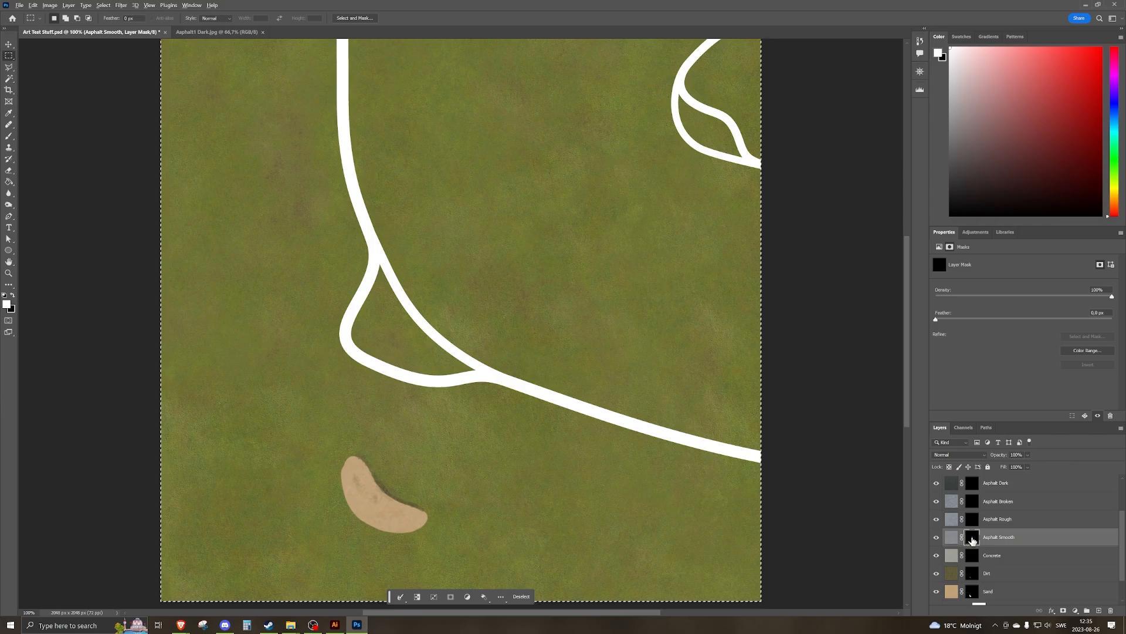
{"action": "left_click", "coordinate": [972, 540], "text": "alt"}
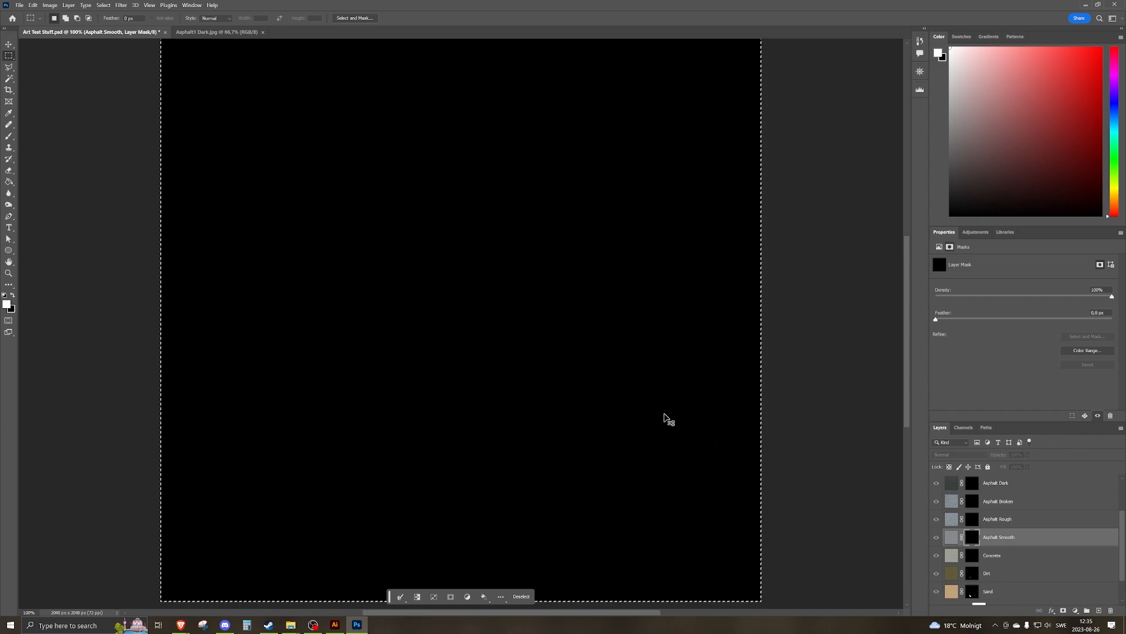
{"action": "key", "text": "ctrl+v"}
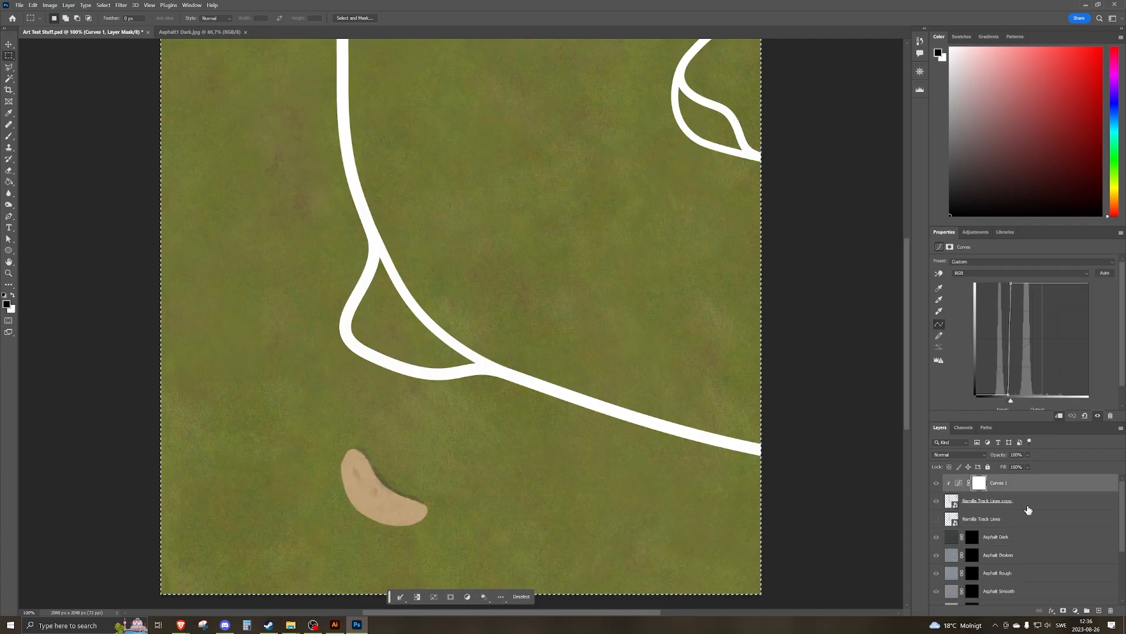
Merge the Curves adjustment and the Narnilla Track Lines copy into one layer named "Spline Mask", and toggle its visibility to check it.
{"action": "left_click", "coordinate": [1029, 508]}
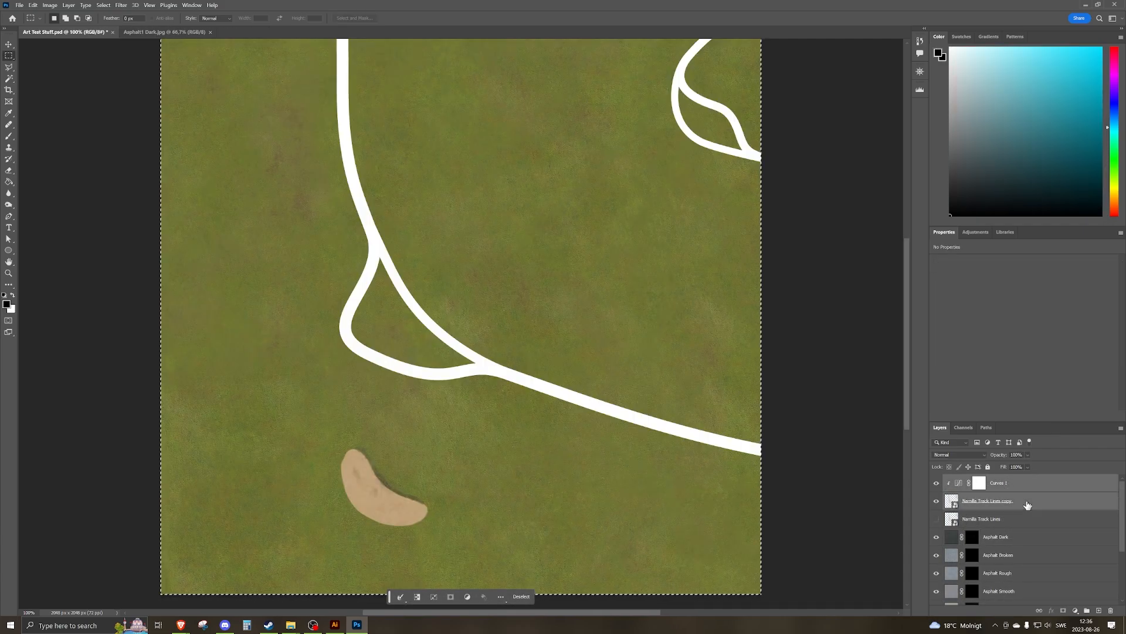
{"action": "right_click", "coordinate": [1031, 500]}
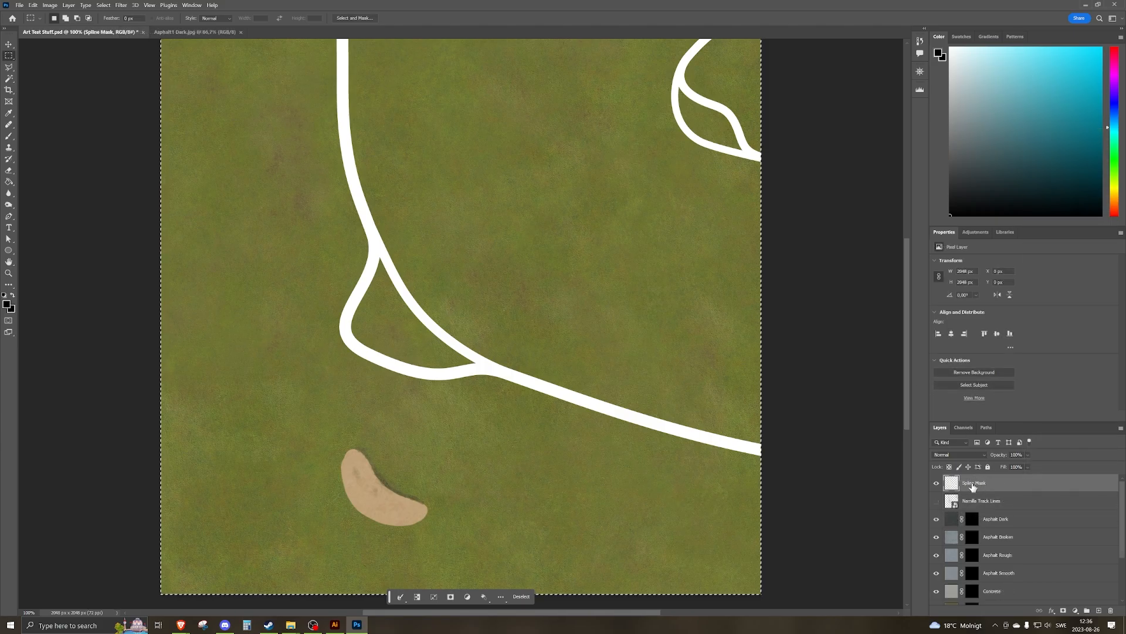
{"action": "left_click", "coordinate": [936, 483]}
{"action": "left_click", "coordinate": [936, 482]}
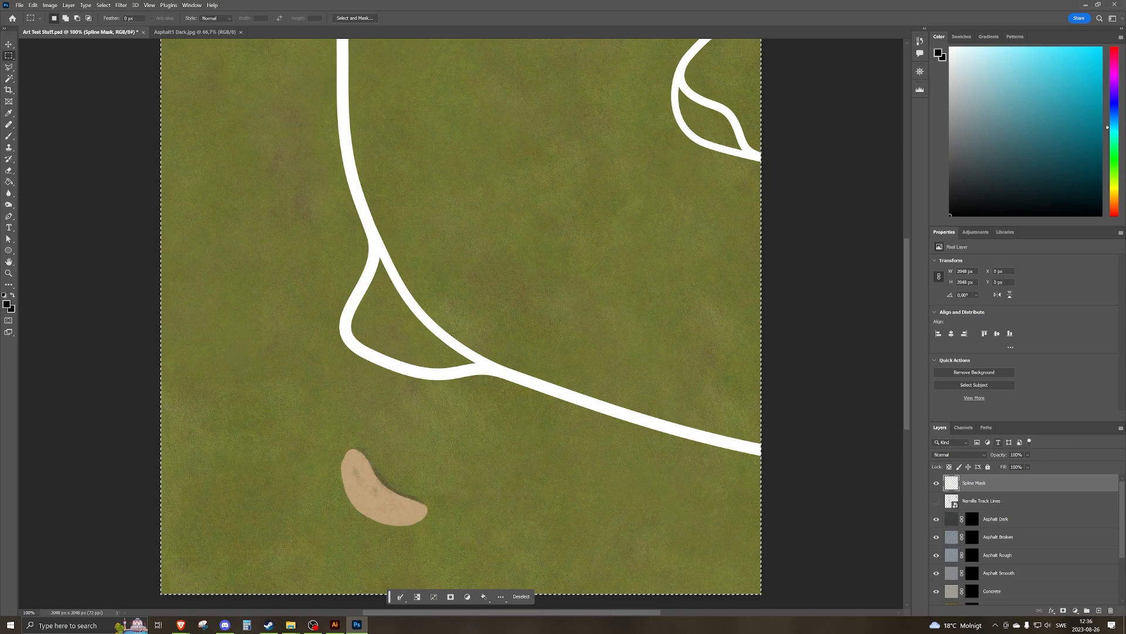
Show the Asphalt Smooth layer mask on the canvas and paste the white track lines into it.
{"action": "scroll", "coordinate": [1009, 541], "scroll_direction": "down", "scroll_amount": 2}
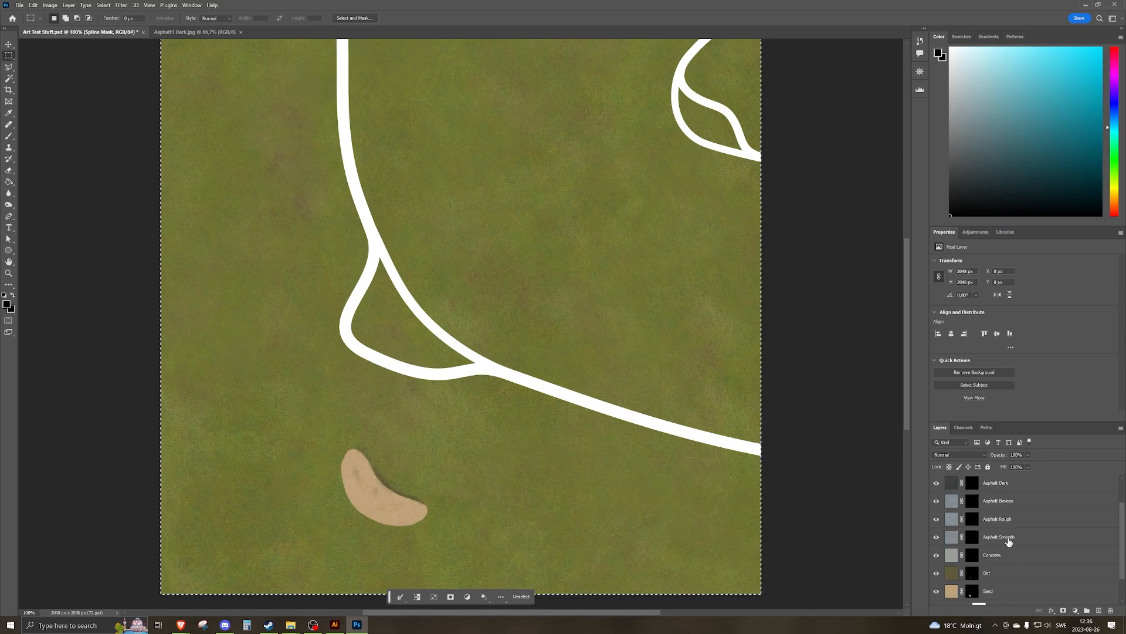
{"action": "scroll", "coordinate": [1009, 544], "scroll_direction": "down", "scroll_amount": 2}
{"action": "scroll", "coordinate": [1007, 547], "scroll_direction": "up", "scroll_amount": 2}
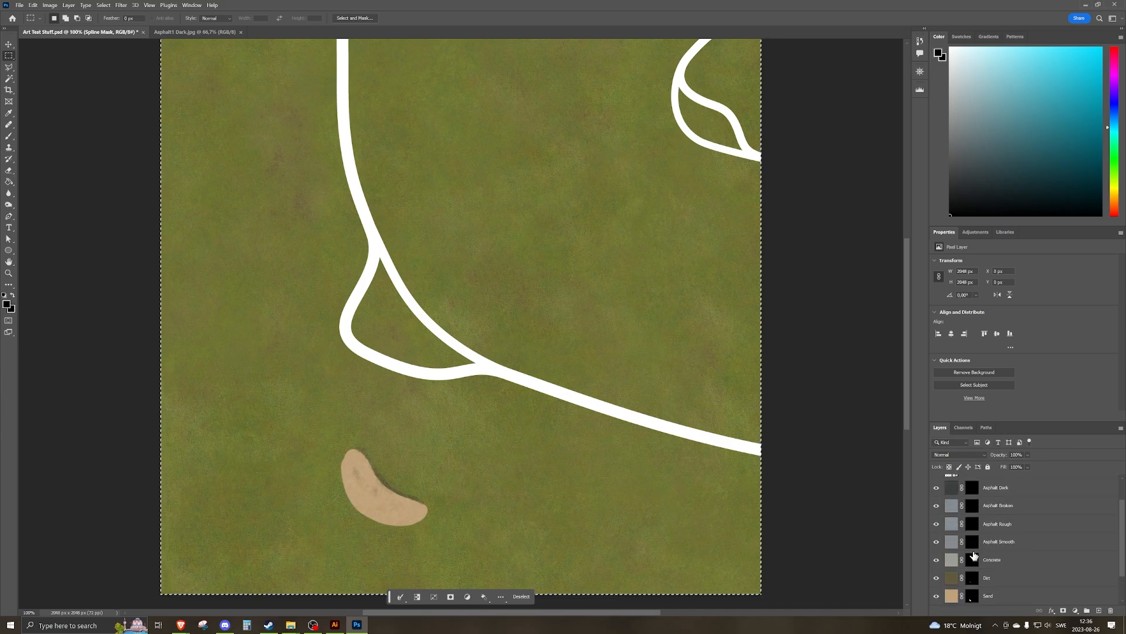
{"action": "left_click", "coordinate": [973, 544]}
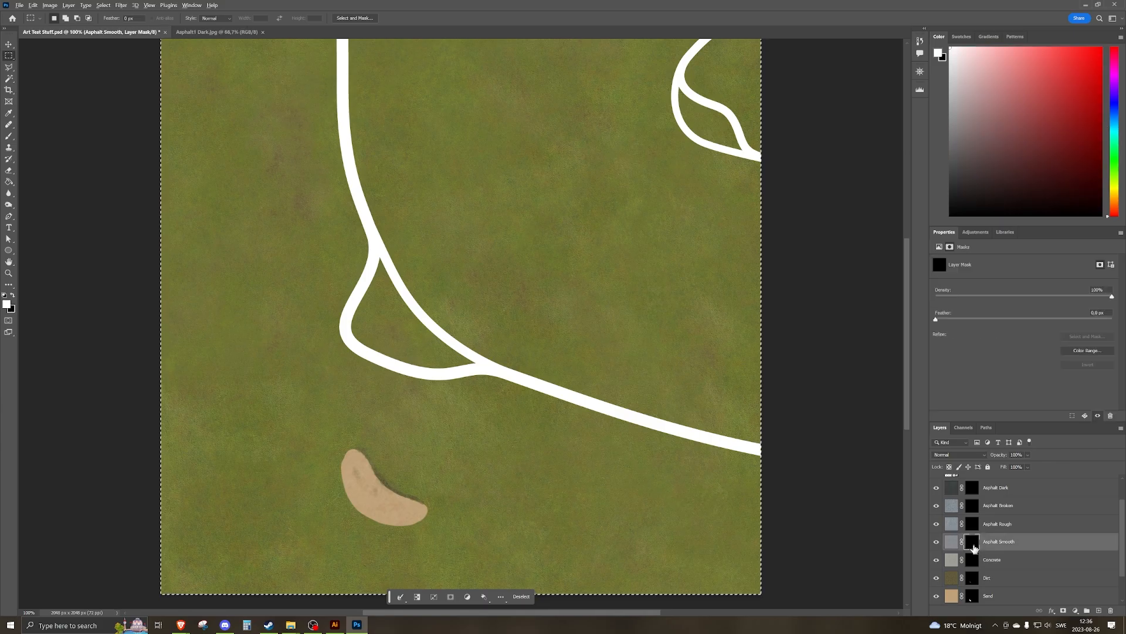
{"action": "left_click", "coordinate": [973, 545], "text": "alt"}
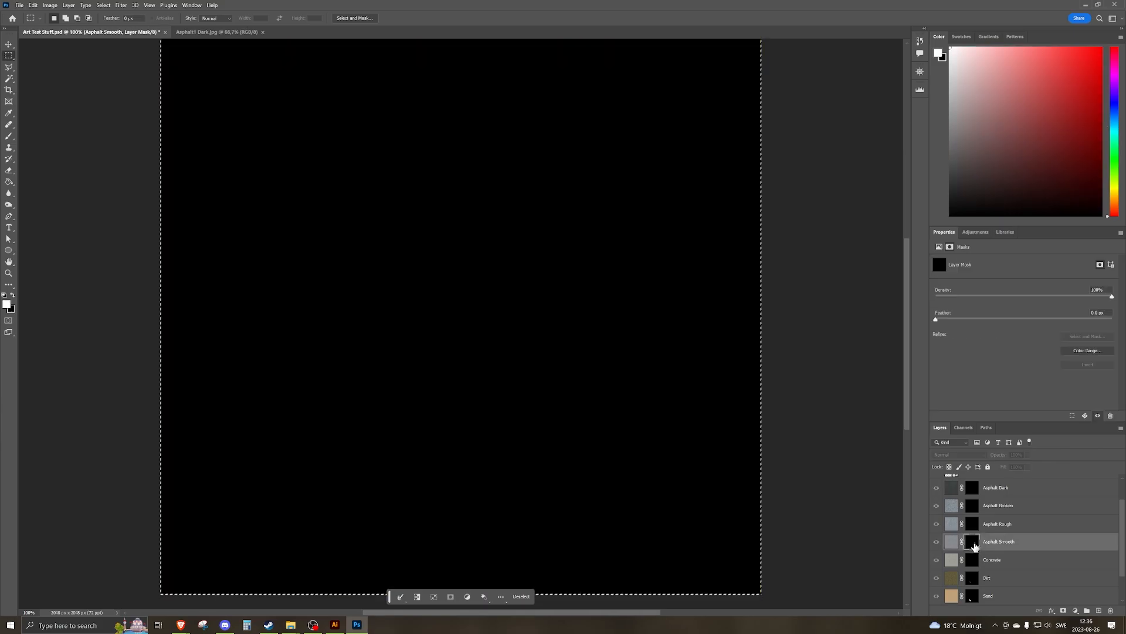
{"action": "key", "text": "ctrl+v"}
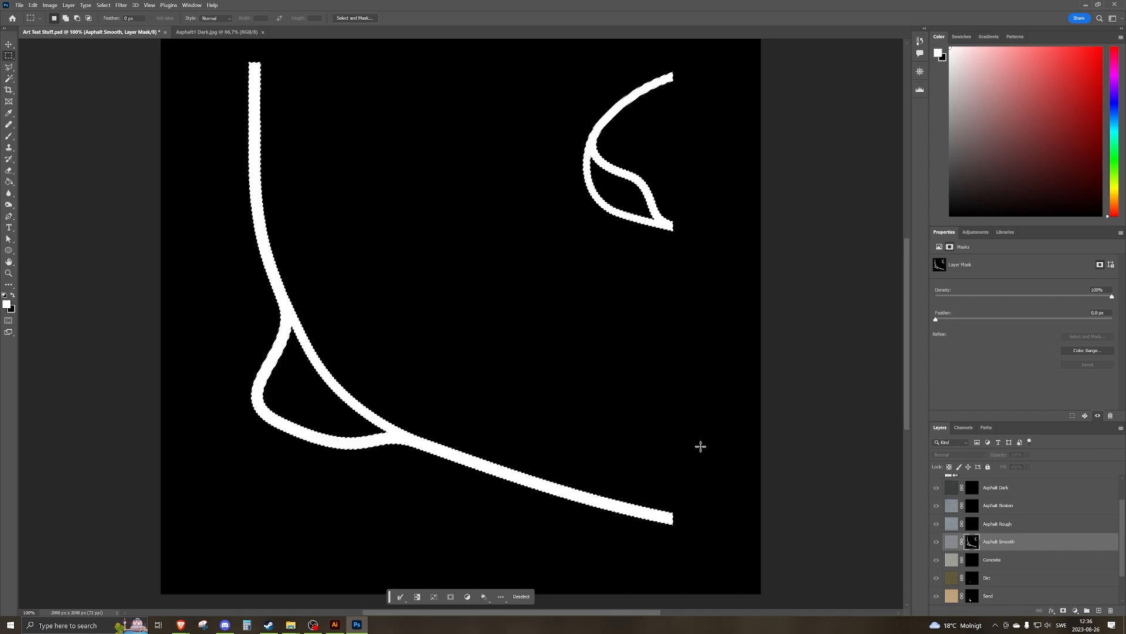
Move the pasted lines up against the canvas's upper and right edges inside the Asphalt Smooth mask, and deselect them.
{"action": "scroll", "coordinate": [689, 437], "scroll_direction": "up", "scroll_amount": 3}
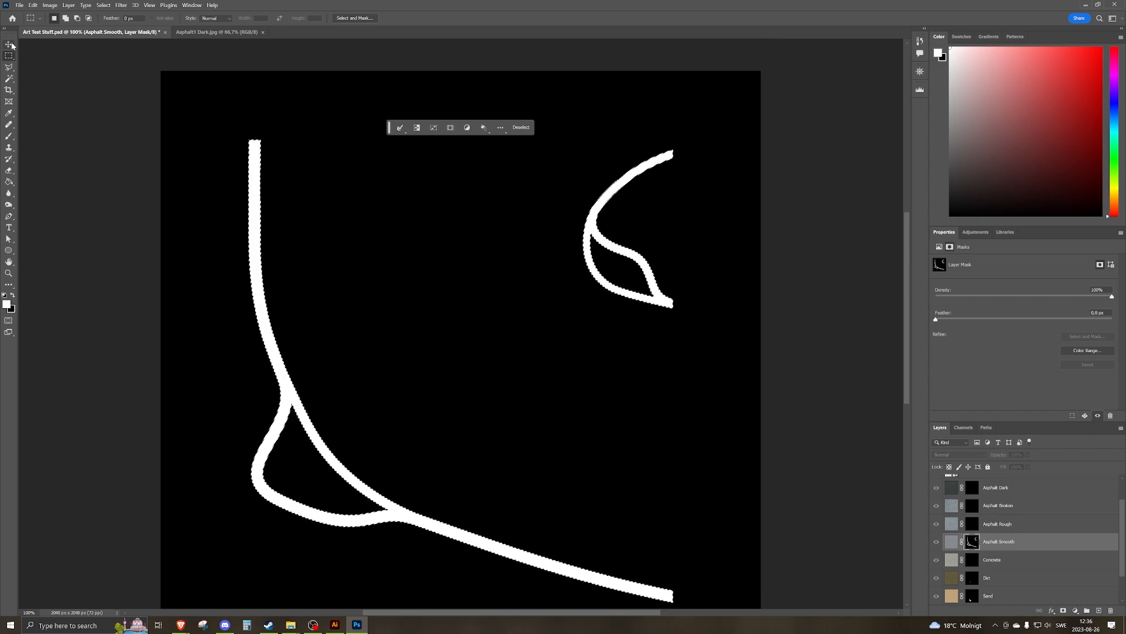
{"action": "key", "text": "v"}
{"action": "mouse_move", "coordinate": [253, 180]}
{"action": "left_mouse_down"}
{"action": "mouse_move", "coordinate": [307, 119]}
{"action": "mouse_move", "coordinate": [339, 114]}
{"action": "left_mouse_up"}
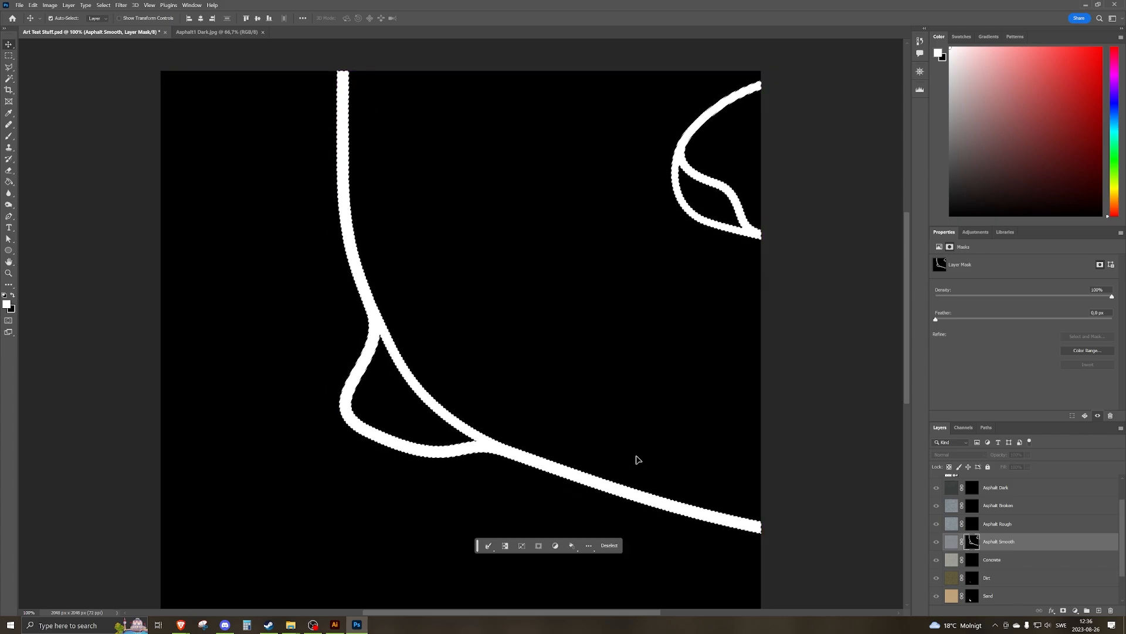
{"action": "key", "text": "ctrl+d"}
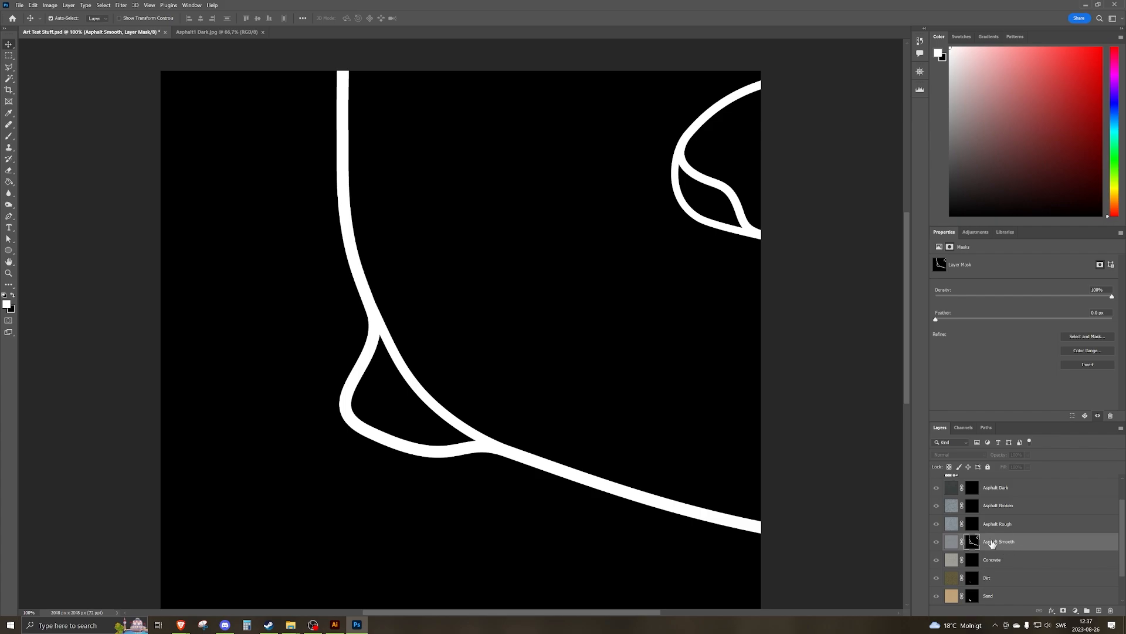
Leave the mask view of the Asphalt Smooth layer and hide the Spline Mask layer to inspect the smooth asphalt track.
{"action": "scroll", "coordinate": [961, 510], "scroll_direction": "up", "scroll_amount": 2}
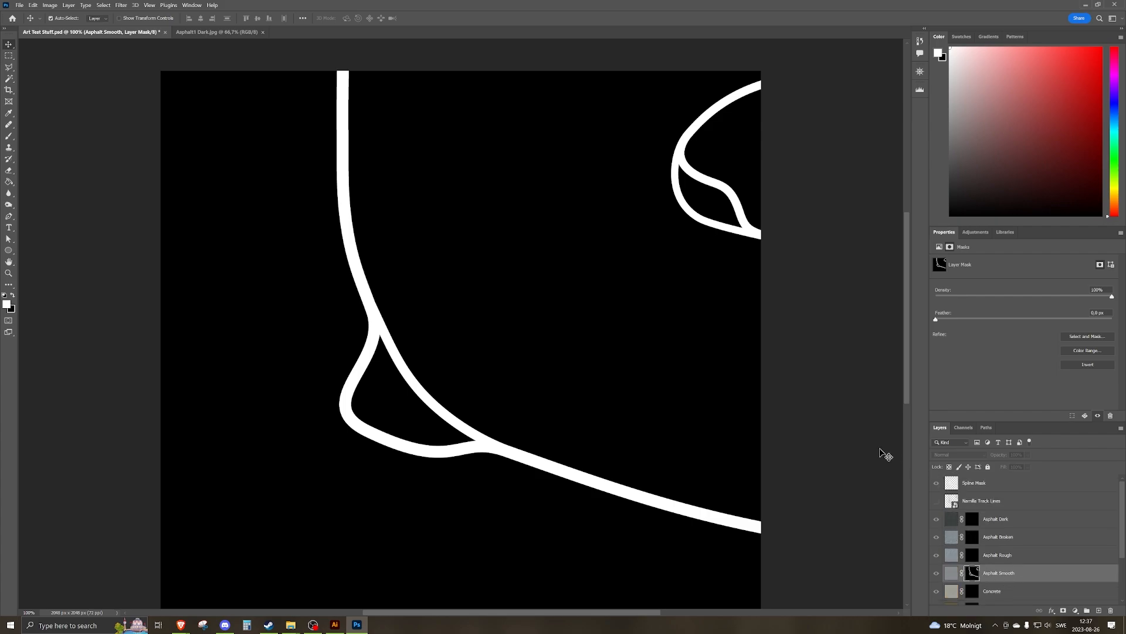
{"action": "left_click", "coordinate": [950, 574]}
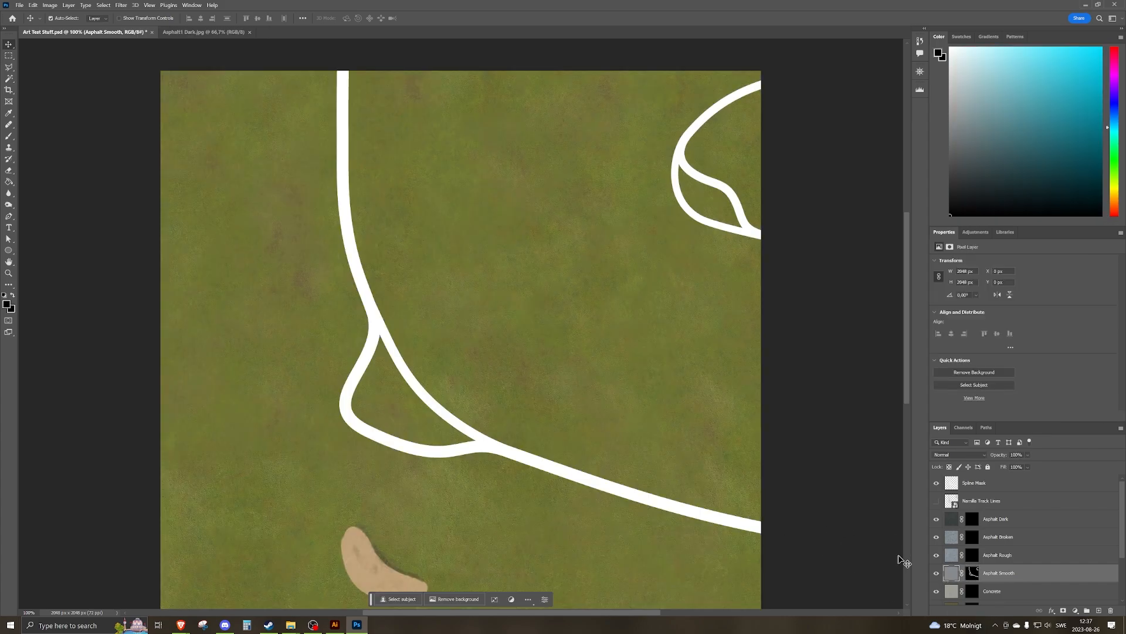
{"action": "left_click", "coordinate": [936, 482]}
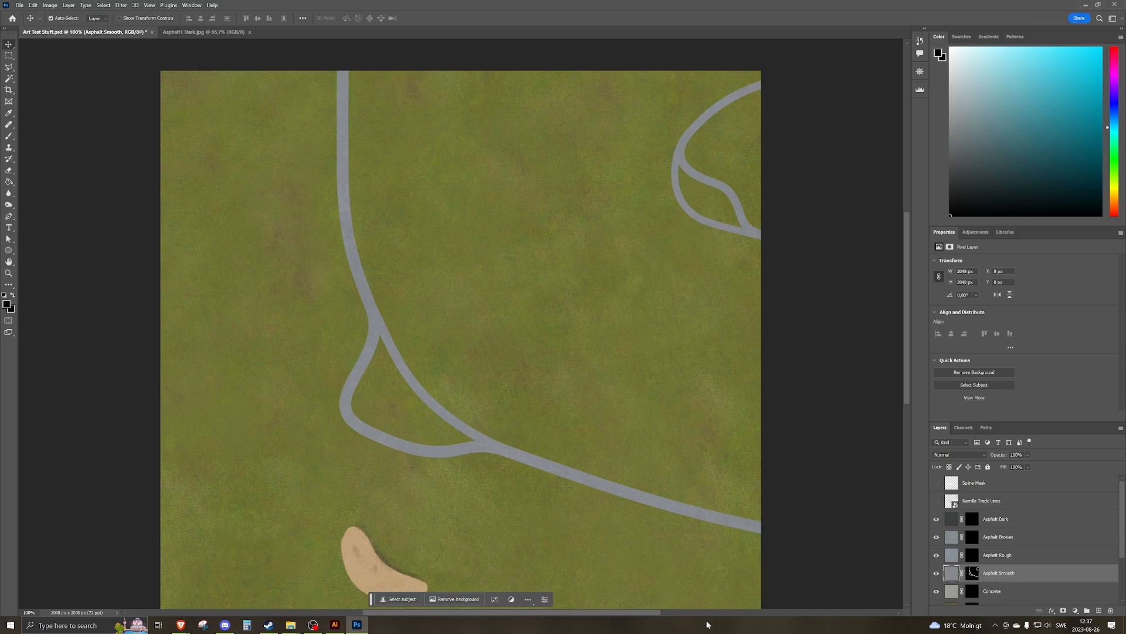
{"action": "scroll", "coordinate": [606, 356], "scroll_direction": "down", "scroll_amount": 3}
{"action": "scroll", "coordinate": [607, 356], "scroll_direction": "up", "scroll_amount": 2}
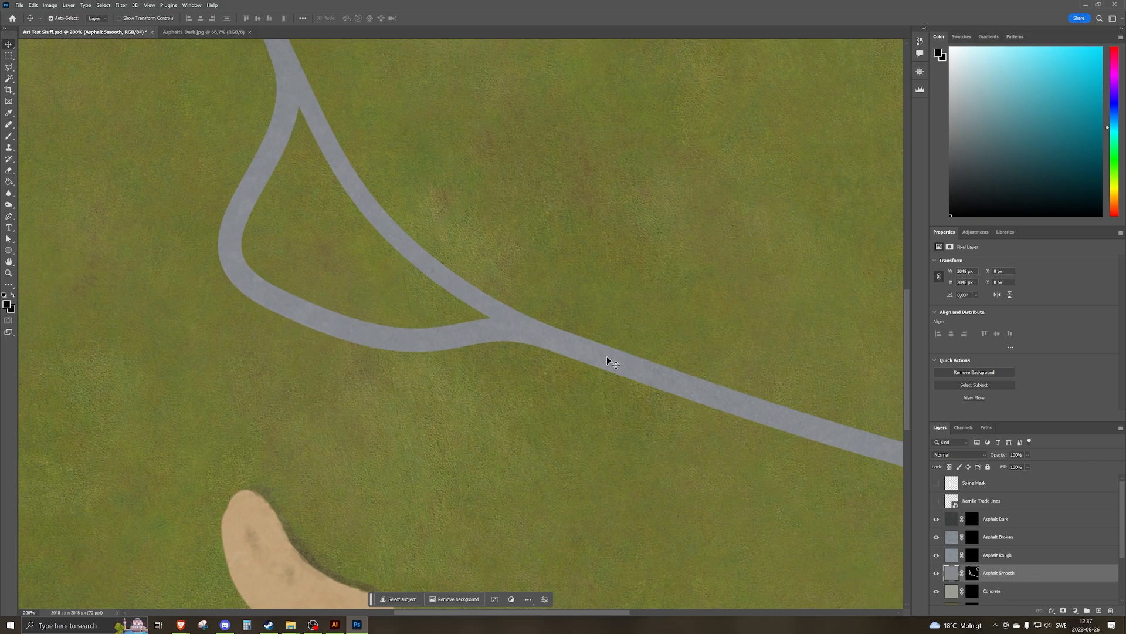
{"action": "scroll", "coordinate": [515, 350], "scroll_direction": "up", "scroll_amount": 2}
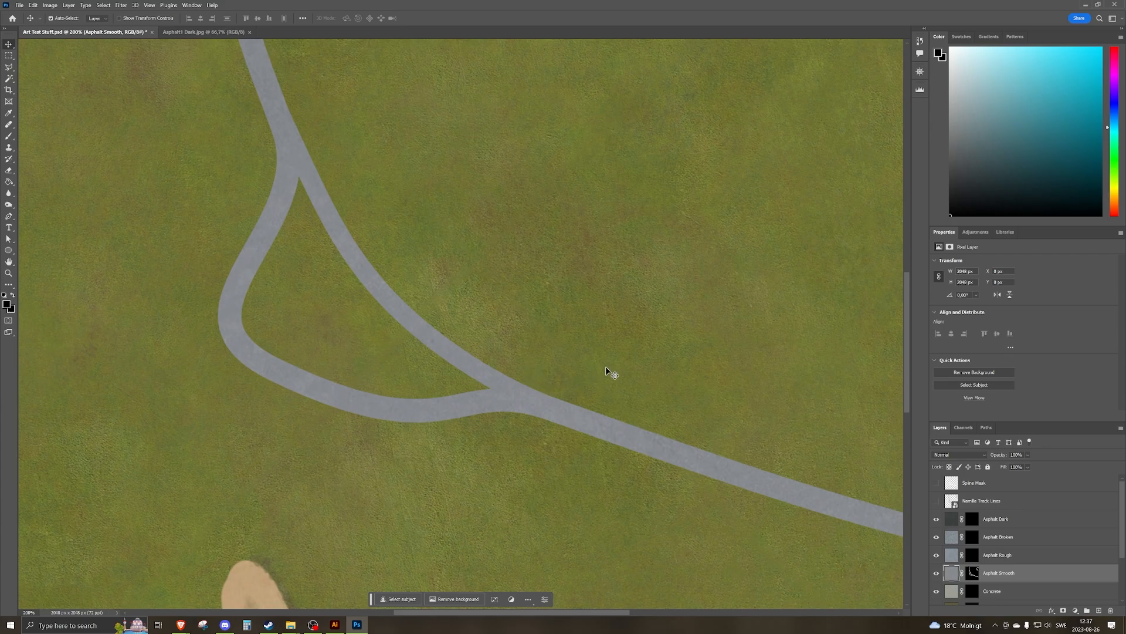
{"action": "scroll", "coordinate": [605, 366], "scroll_direction": "up", "scroll_amount": 1}
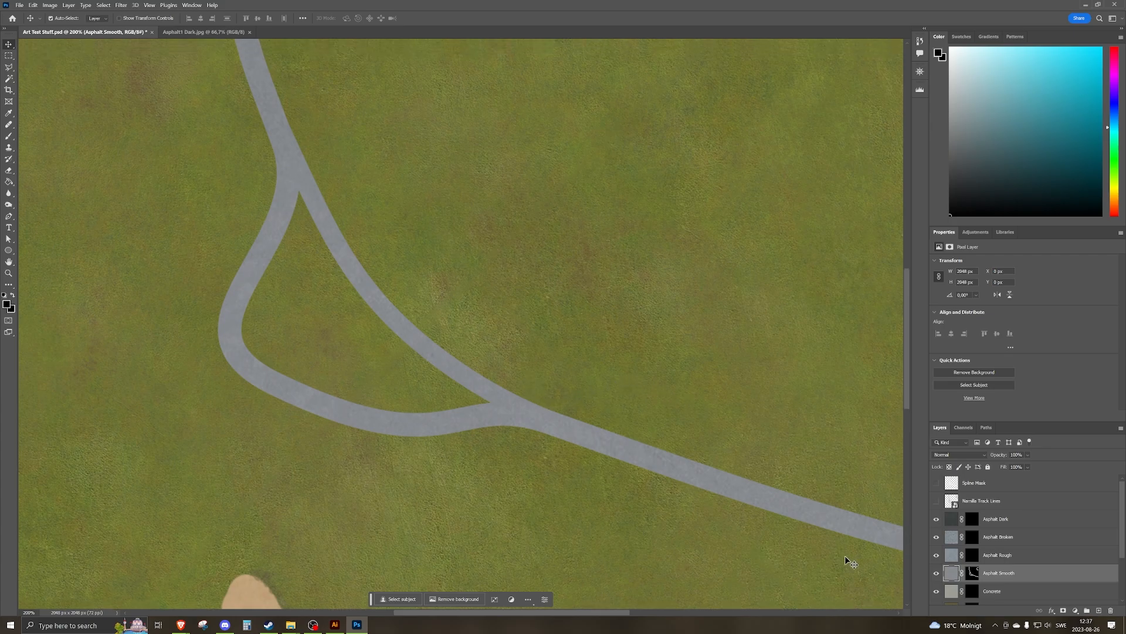
Target the Asphalt Rough layer mask with the Brush tool and raise the brush opacity.
{"action": "left_click", "coordinate": [973, 555]}
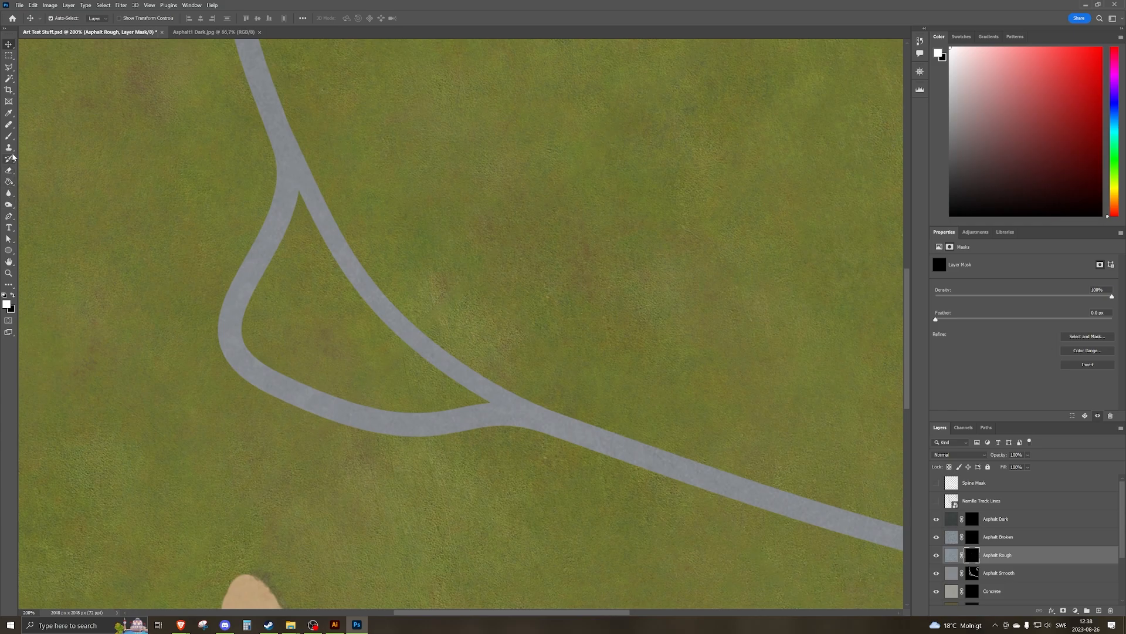
{"action": "left_click", "coordinate": [9, 136]}
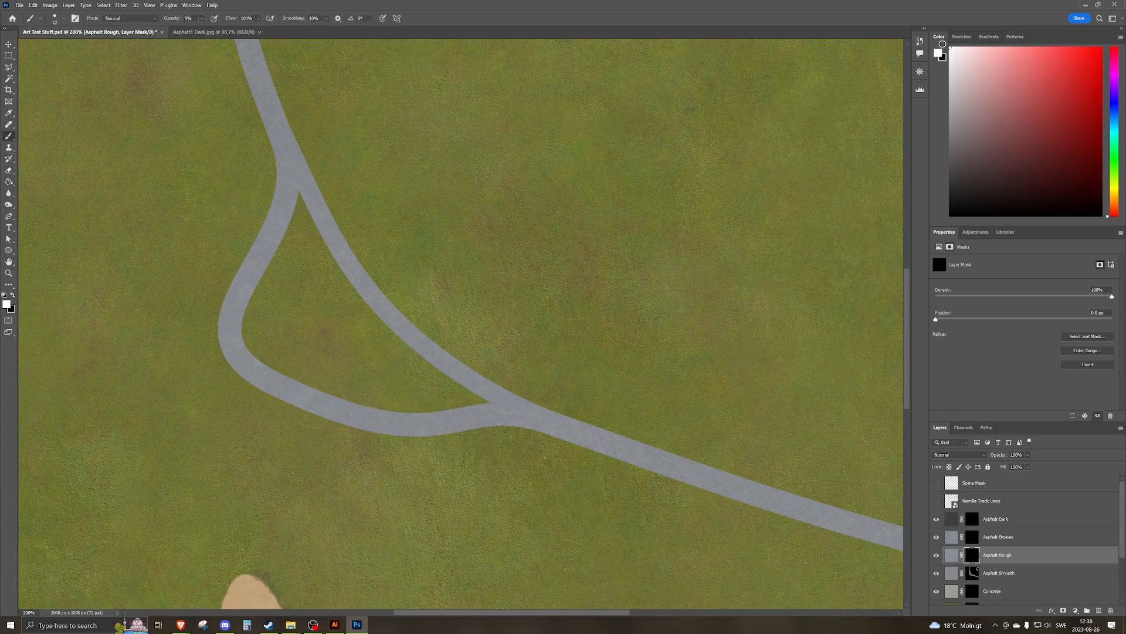
{"action": "left_click", "coordinate": [202, 18]}
{"action": "left_click_drag", "start_coordinate": [204, 27], "coordinate": [228, 32]}
Try a brushed patch of rough asphalt on the track just past the lower junction, inspect it and undo the stroke.
{"action": "left_click_drag", "start_coordinate": [622, 446], "coordinate": [599, 439]}
{"action": "scroll", "coordinate": [733, 463], "scroll_direction": "down", "scroll_amount": 5}
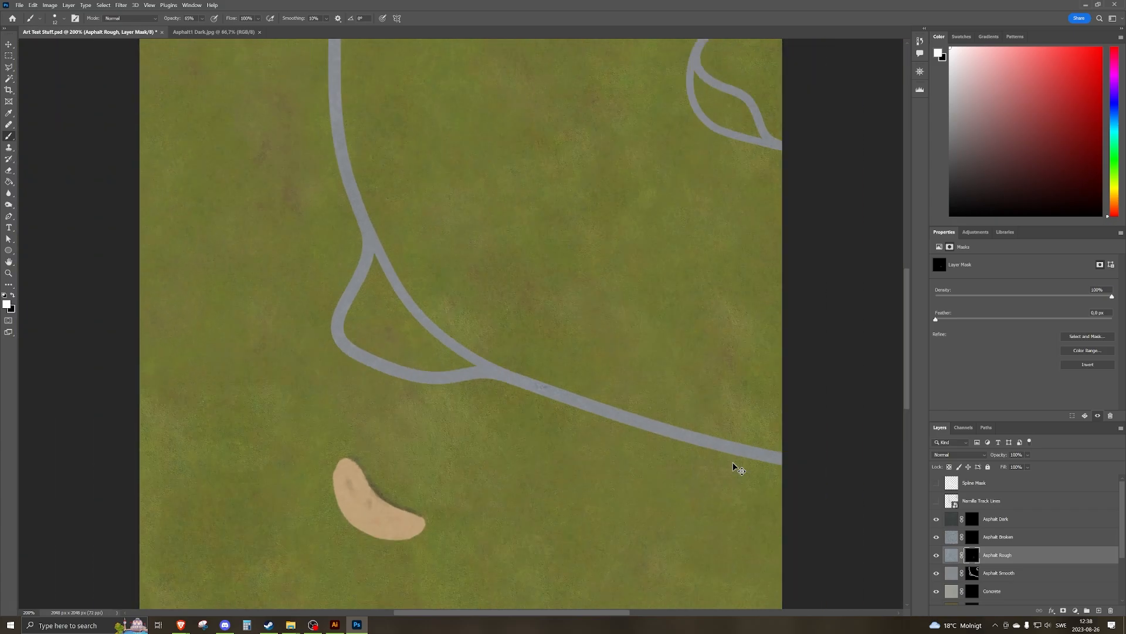
{"action": "scroll", "coordinate": [734, 462], "scroll_direction": "up", "scroll_amount": 6}
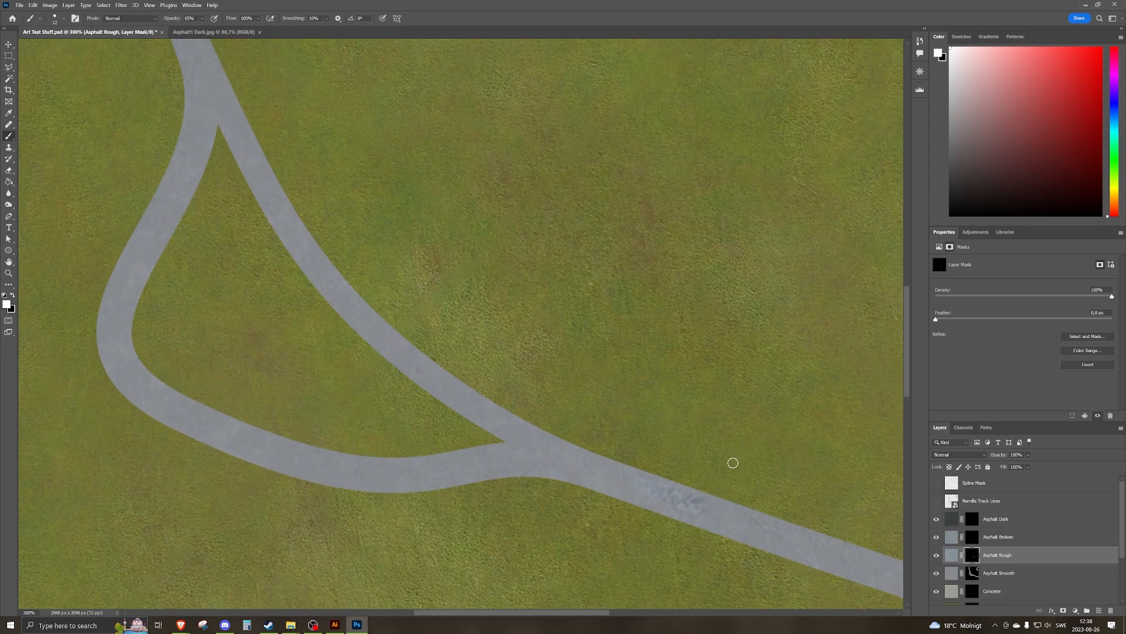
{"action": "scroll", "coordinate": [695, 516], "scroll_direction": "down", "scroll_amount": 3}
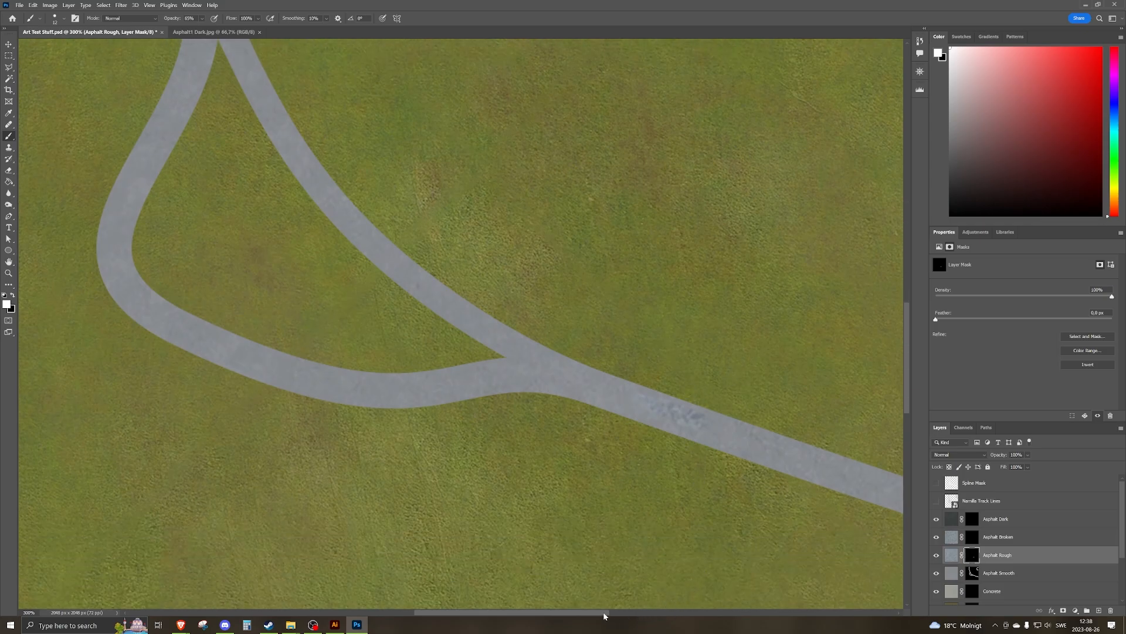
{"action": "left_click_drag", "start_coordinate": [605, 615], "coordinate": [651, 614]}
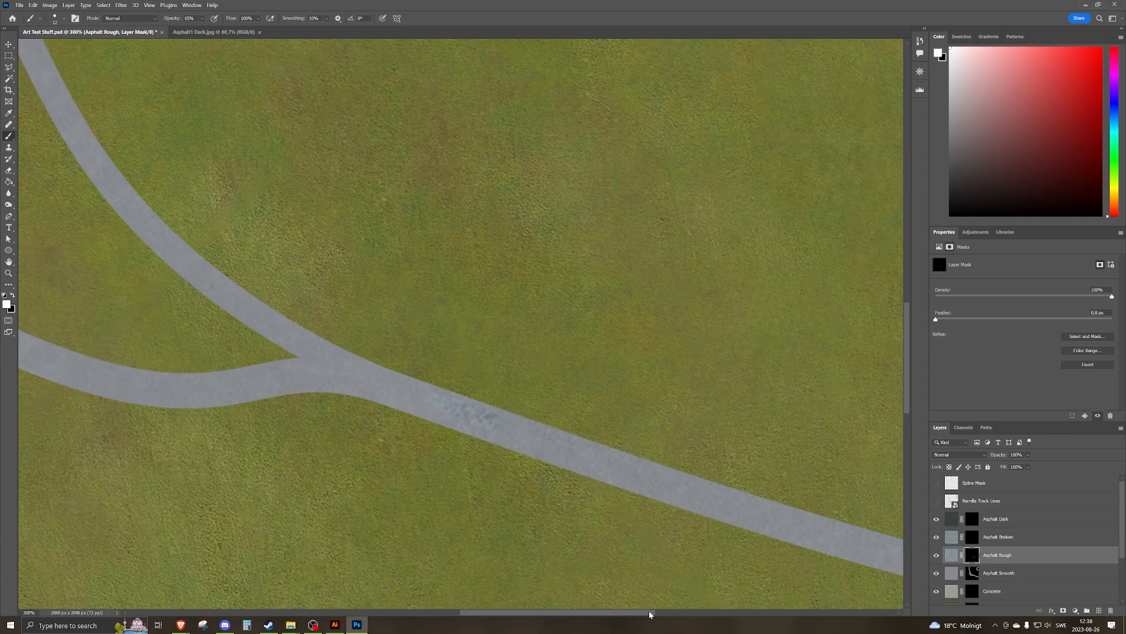
{"action": "scroll", "coordinate": [629, 461], "scroll_direction": "down", "scroll_amount": 1}
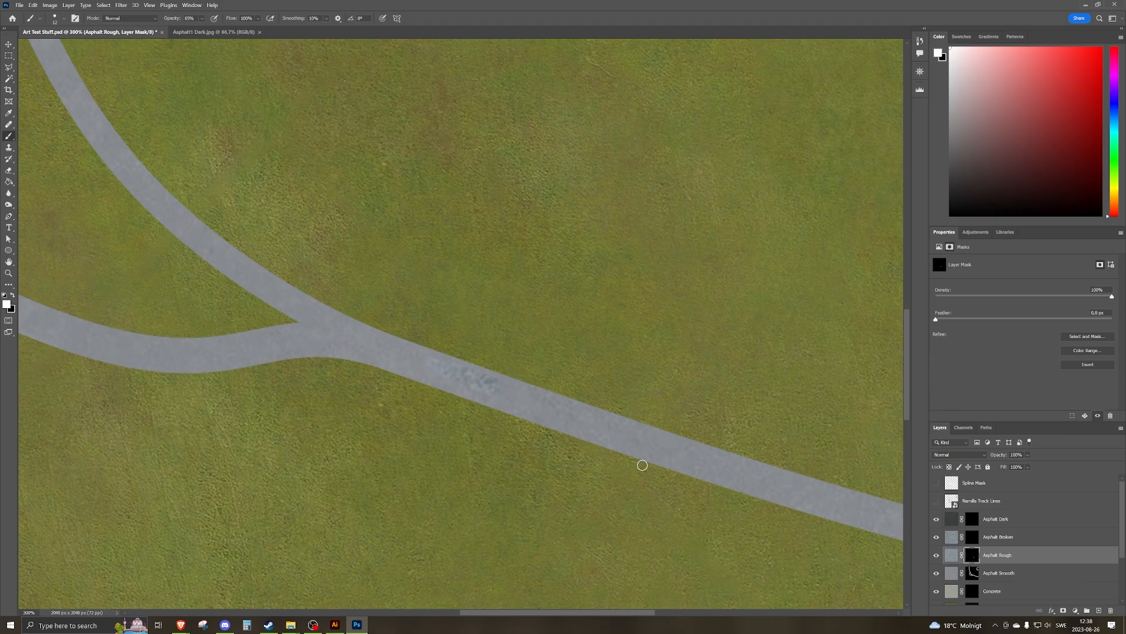
{"action": "key", "text": "ctrl+z"}
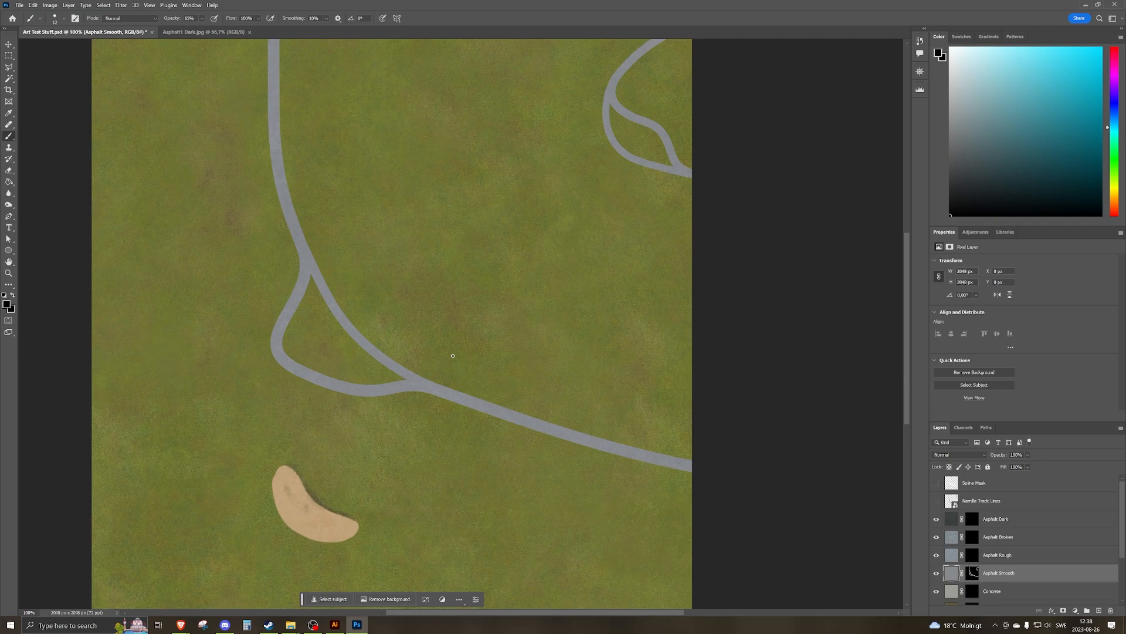
{"action": "scroll", "coordinate": [508, 340], "scroll_direction": "down", "scroll_amount": 1}
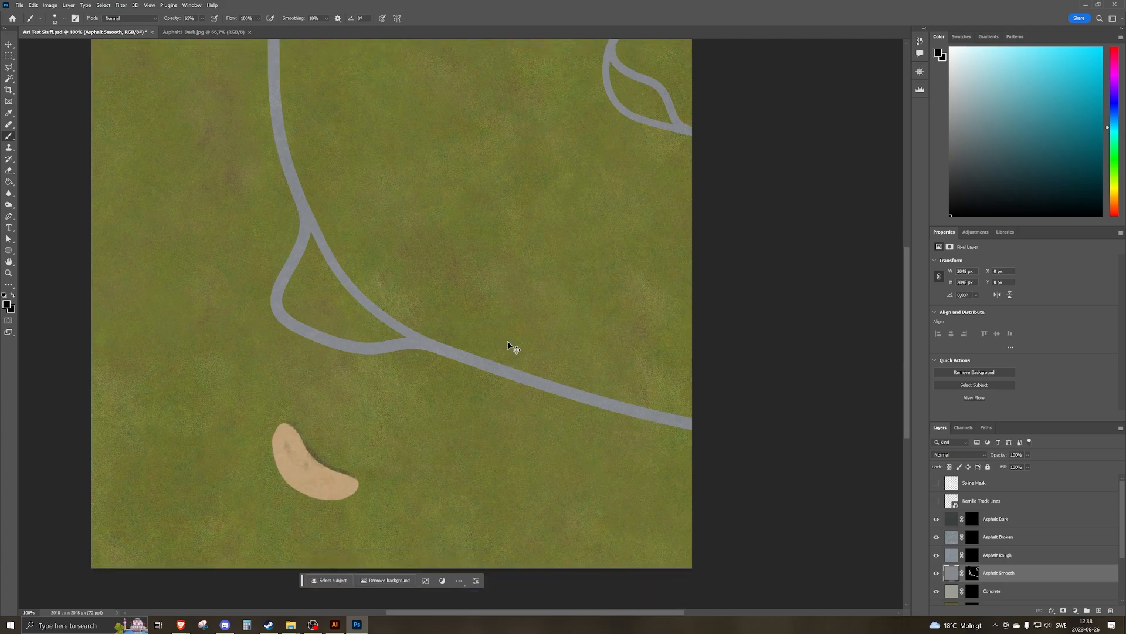
{"action": "scroll", "coordinate": [508, 340], "scroll_direction": "up", "scroll_amount": 3}
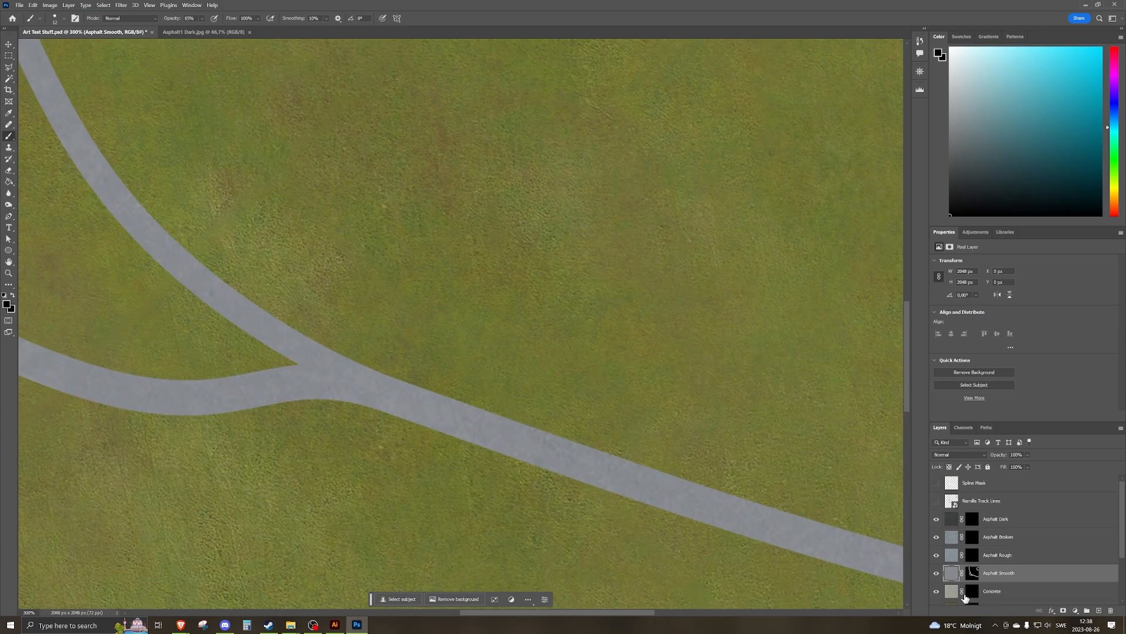
Add 0.6% monochromatic Gaussian noise to the Asphalt Smooth layer and apply the same noise filter once more.
{"action": "left_click", "coordinate": [122, 5]}
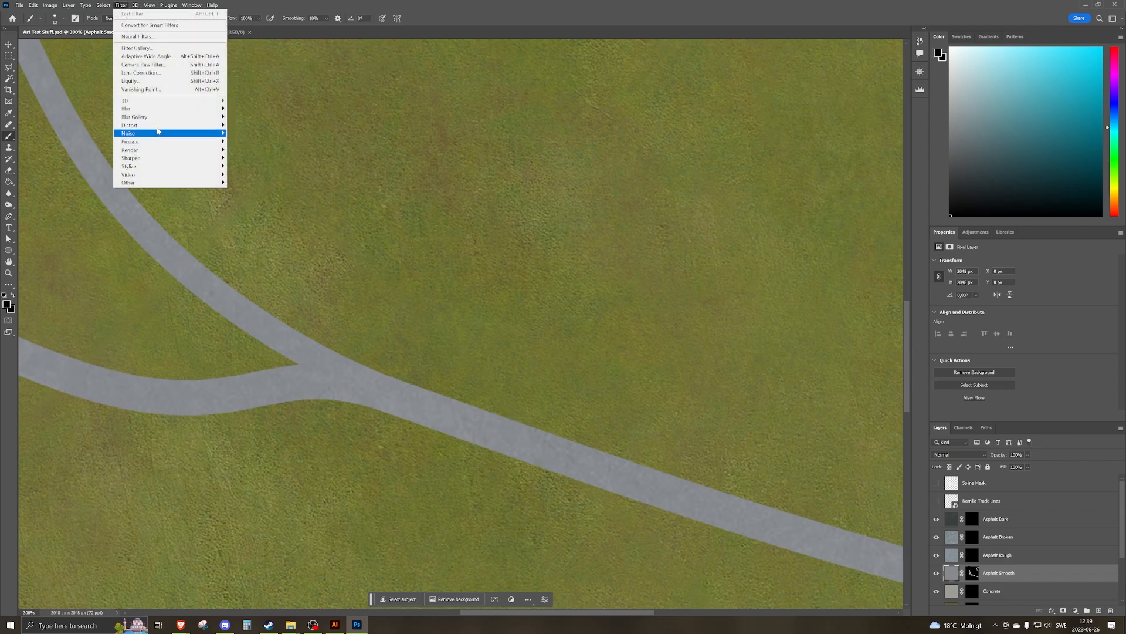
{"action": "mouse_move", "coordinate": [173, 135]}
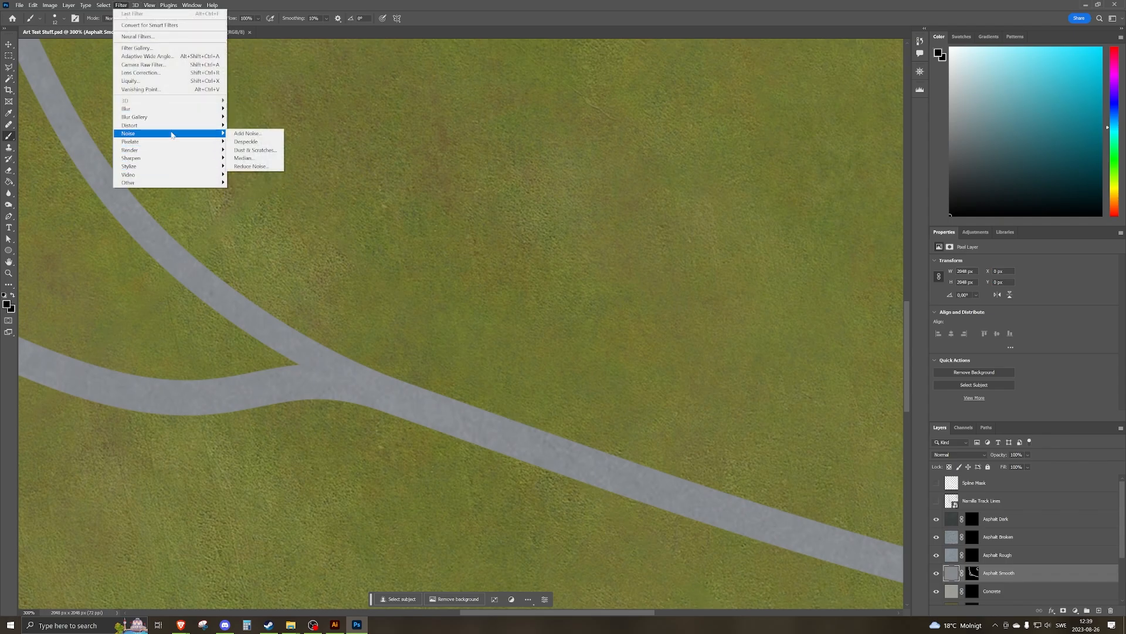
{"action": "left_click", "coordinate": [247, 133]}
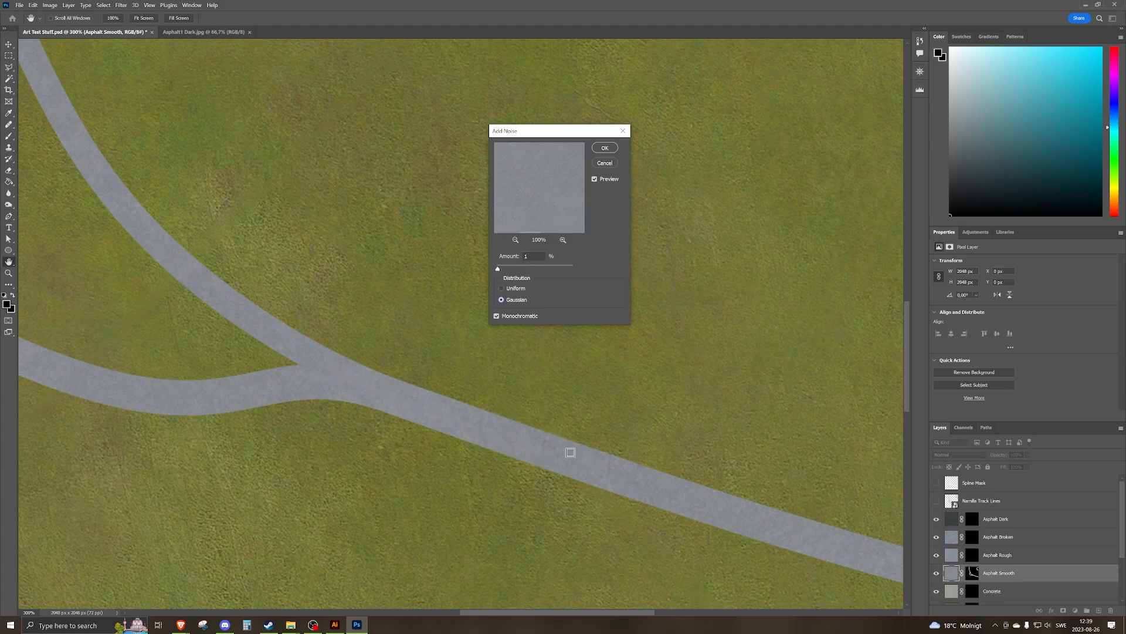
{"action": "scroll", "coordinate": [528, 443], "scroll_direction": "down", "scroll_amount": 3}
{"action": "scroll", "coordinate": [553, 445], "scroll_direction": "up", "scroll_amount": 3}
{"action": "right_click", "coordinate": [426, 355]}
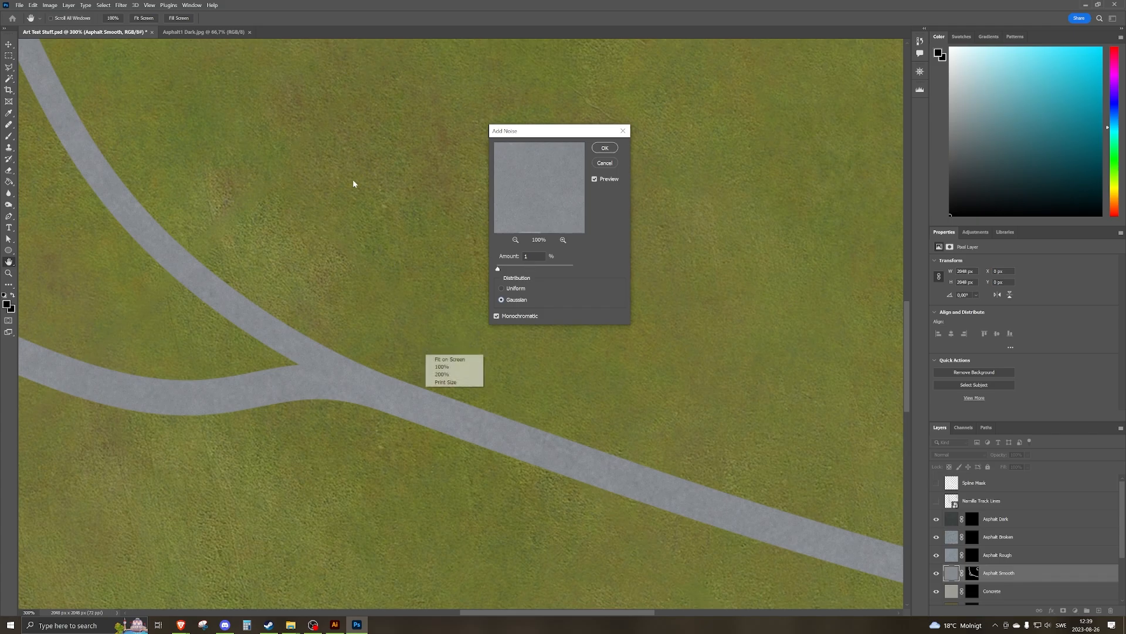
{"action": "left_click", "coordinate": [424, 17]}
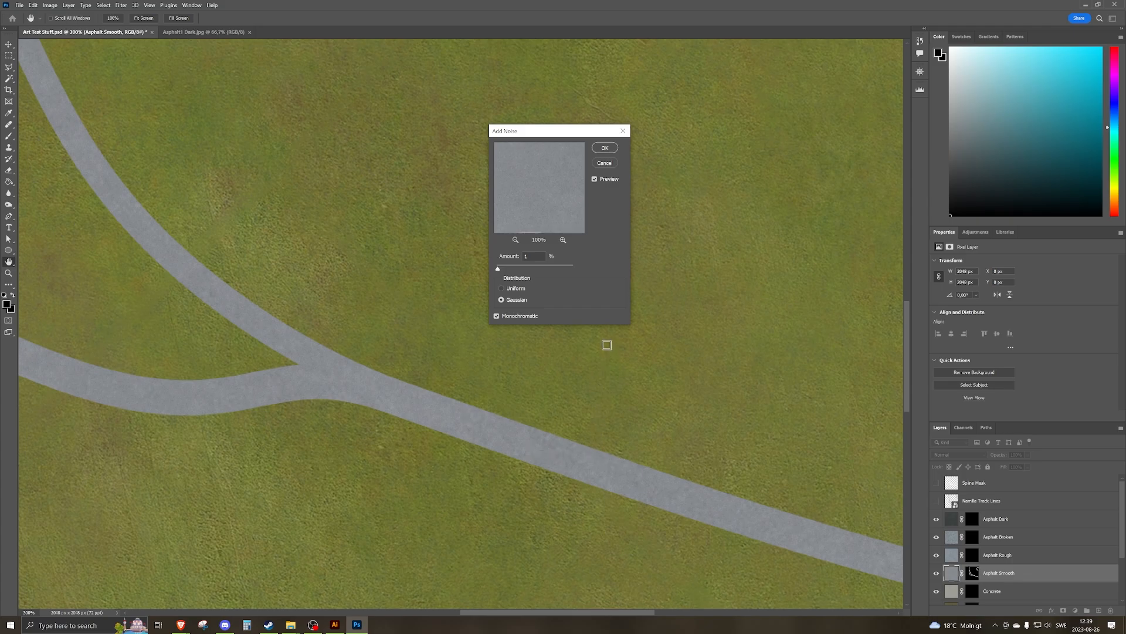
{"action": "double_click", "coordinate": [528, 256]}
{"action": "type", "text": "0,6"}
{"action": "key", "text": "shift+Left"}
{"action": "key", "text": "shift+Left"}
{"action": "left_click", "coordinate": [605, 149]}
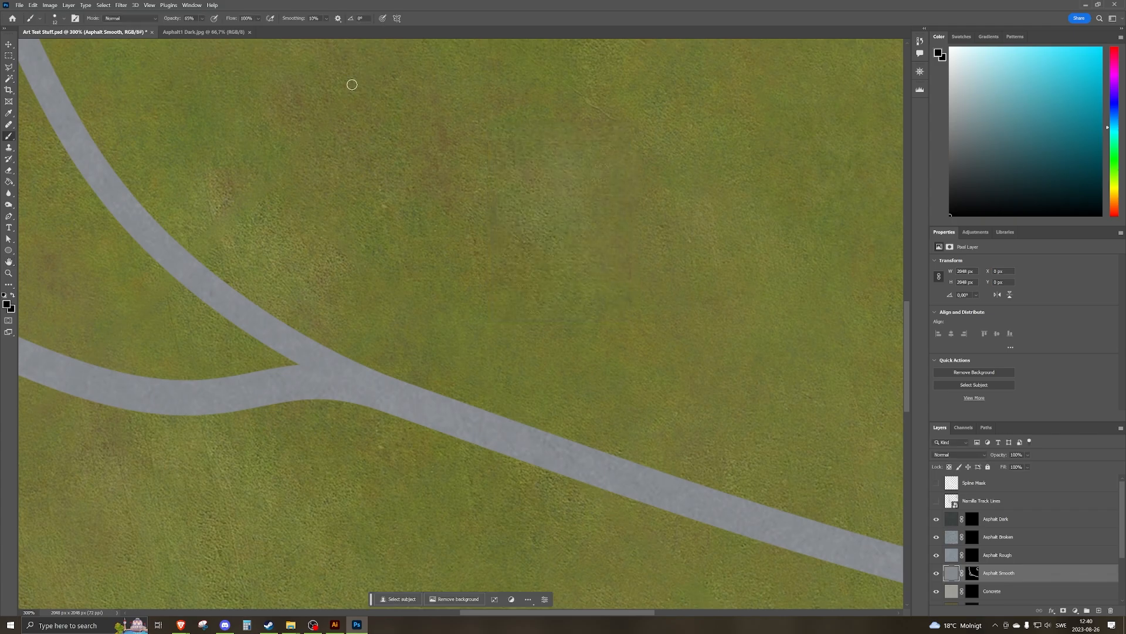
{"action": "left_click", "coordinate": [121, 6]}
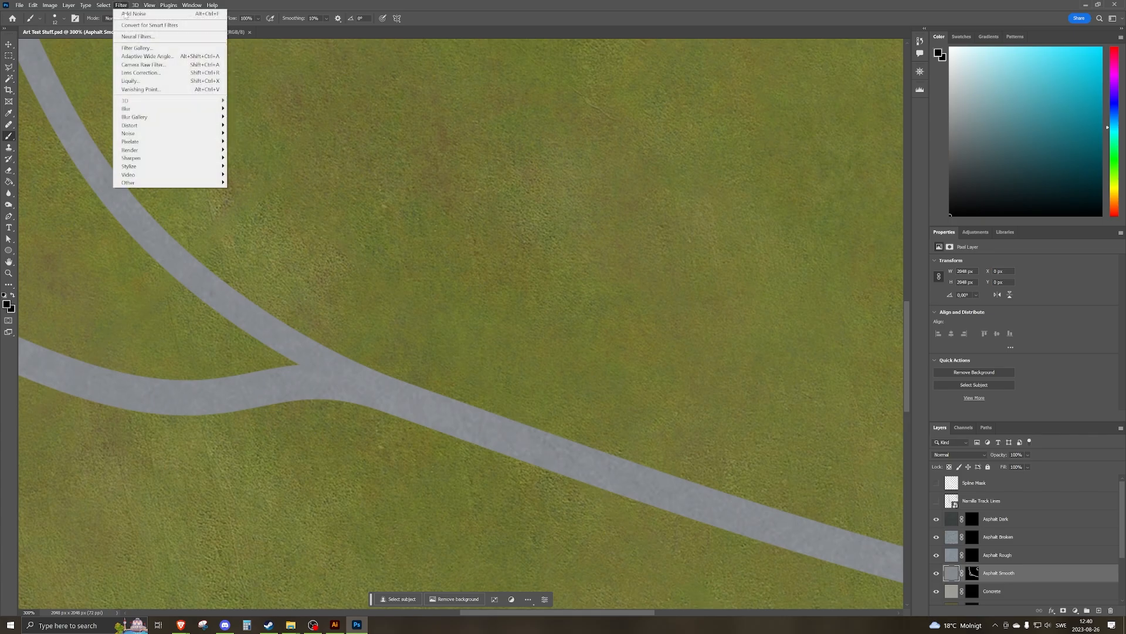
{"action": "left_click", "coordinate": [130, 14]}
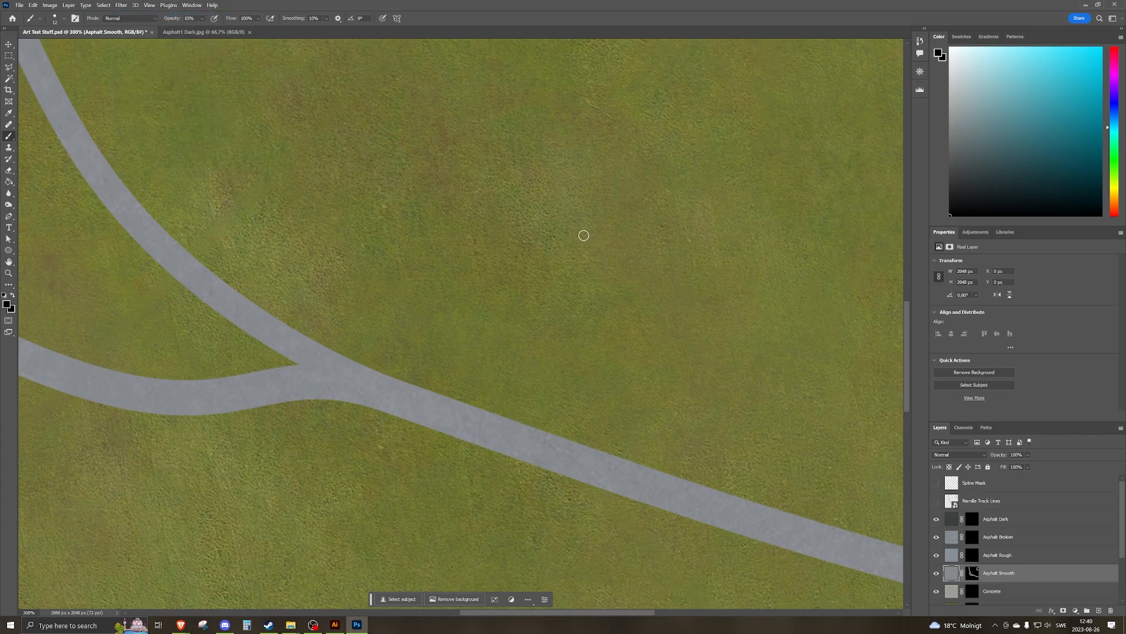
Compare the Asphalt Smooth track's surface noise with the surrounding grass at several magnifications.
{"action": "key", "text": "ctrl+minus"}
{"action": "key", "text": "ctrl+minus"}
{"action": "key", "text": "ctrl+minus"}
{"action": "key", "text": "ctrl+minus"}
{"action": "key", "text": "ctrl+minus"}
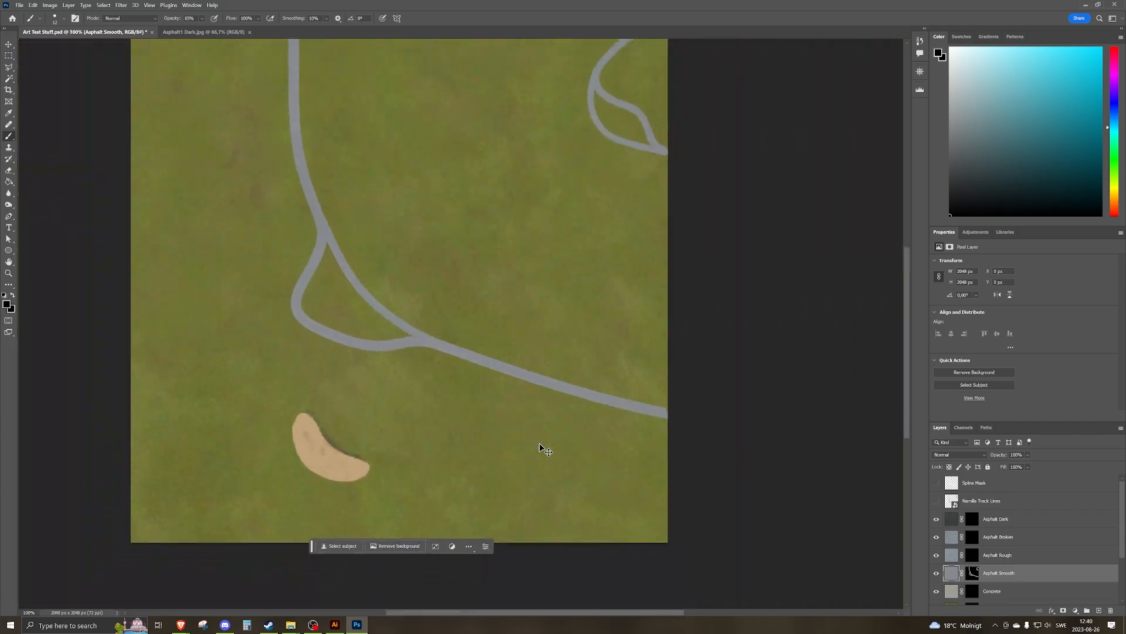
{"action": "key", "text": "ctrl+plus"}
{"action": "key", "text": "ctrl+plus"}
{"action": "key", "text": "ctrl+plus"}
{"action": "key", "text": "ctrl+plus"}
{"action": "key", "text": "ctrl+plus"}
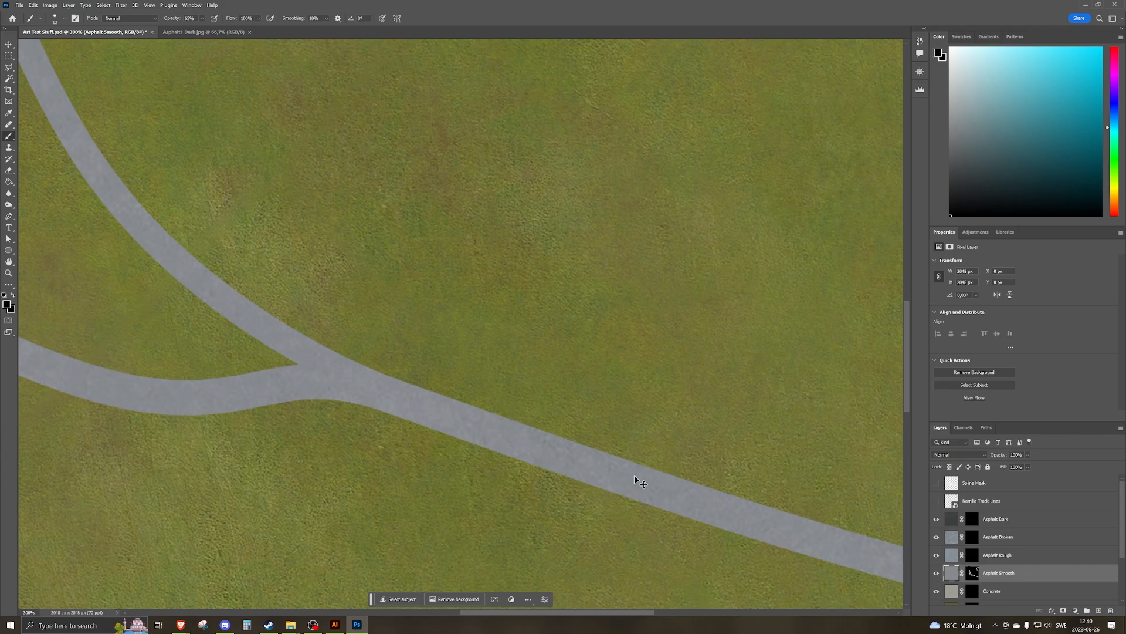
{"action": "key", "text": "ctrl+minus"}
{"action": "key", "text": "ctrl+minus"}
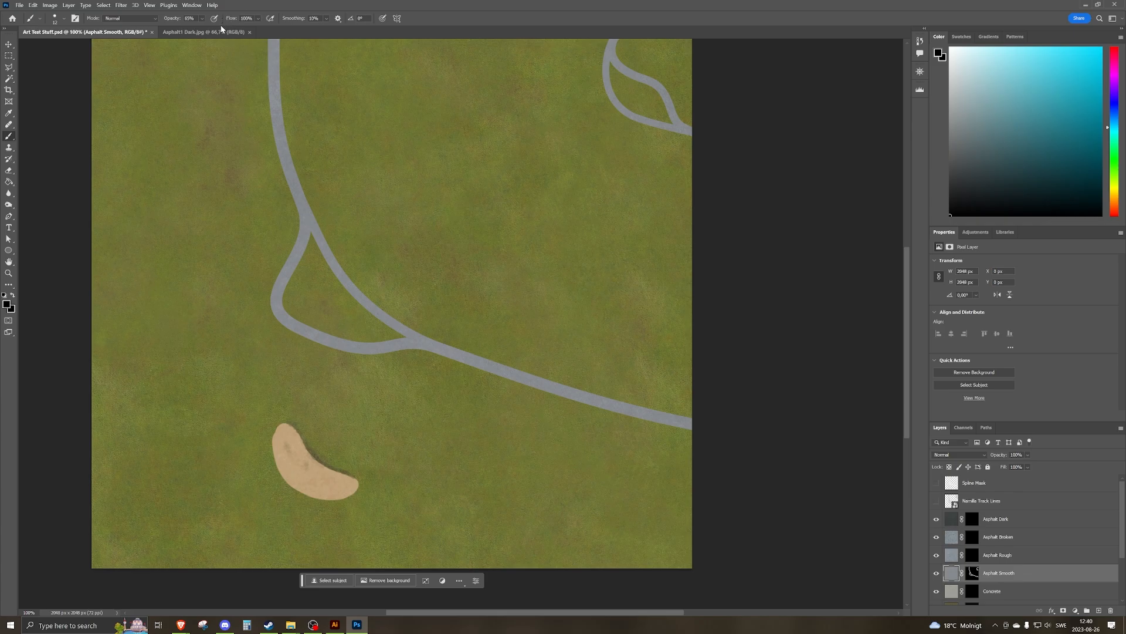
Enlarge the canvas of Asphalt1 Dark.jpg to 4096 × 4096 pixels, anchored at the upper-left corner.
{"action": "left_click", "coordinate": [221, 31]}
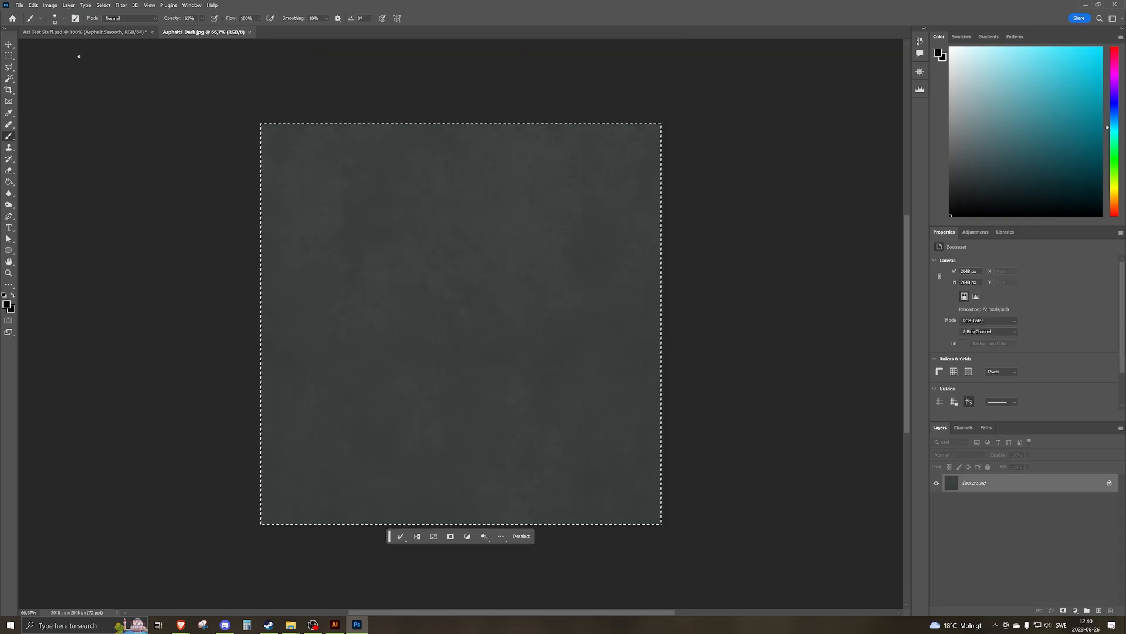
{"action": "left_click", "coordinate": [50, 4]}
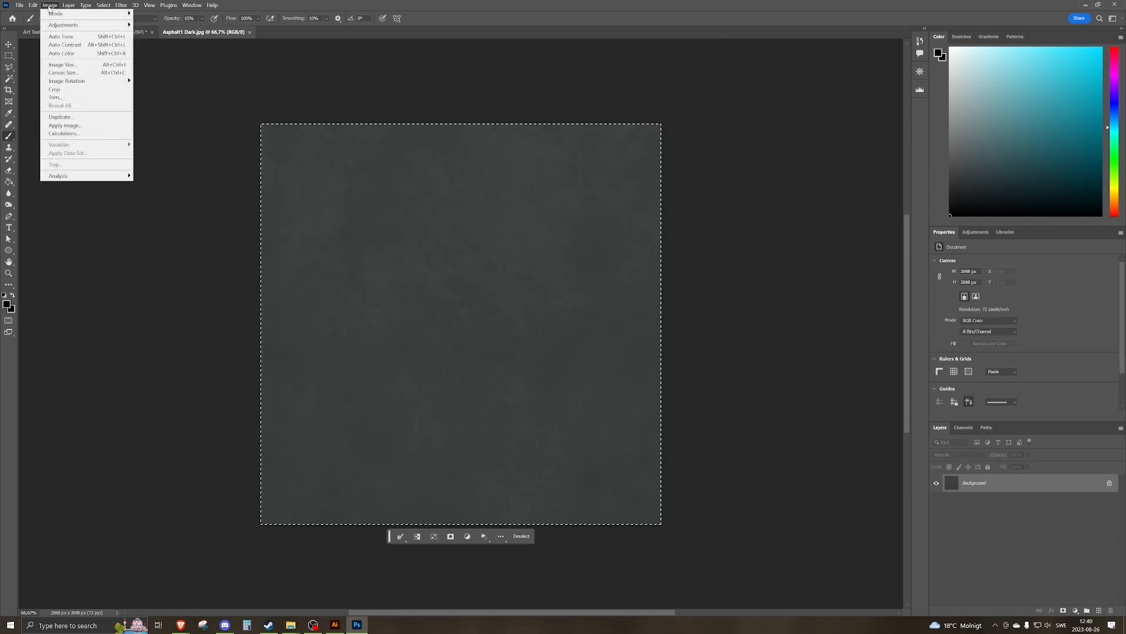
{"action": "left_click", "coordinate": [69, 73]}
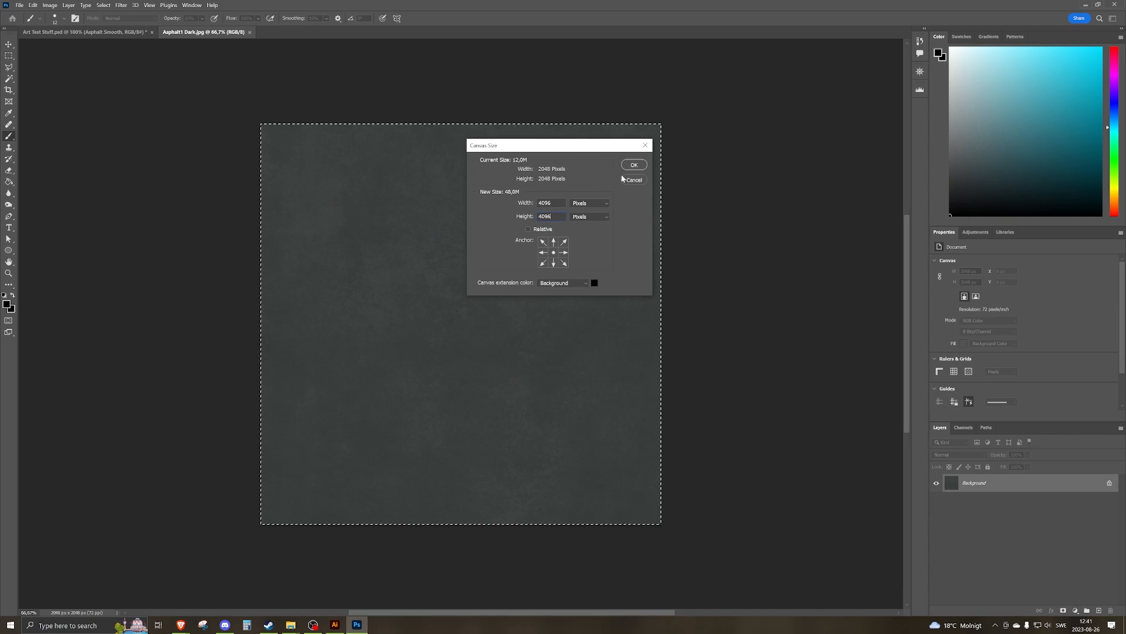
{"action": "left_click", "coordinate": [542, 242]}
{"action": "key", "text": "Return"}
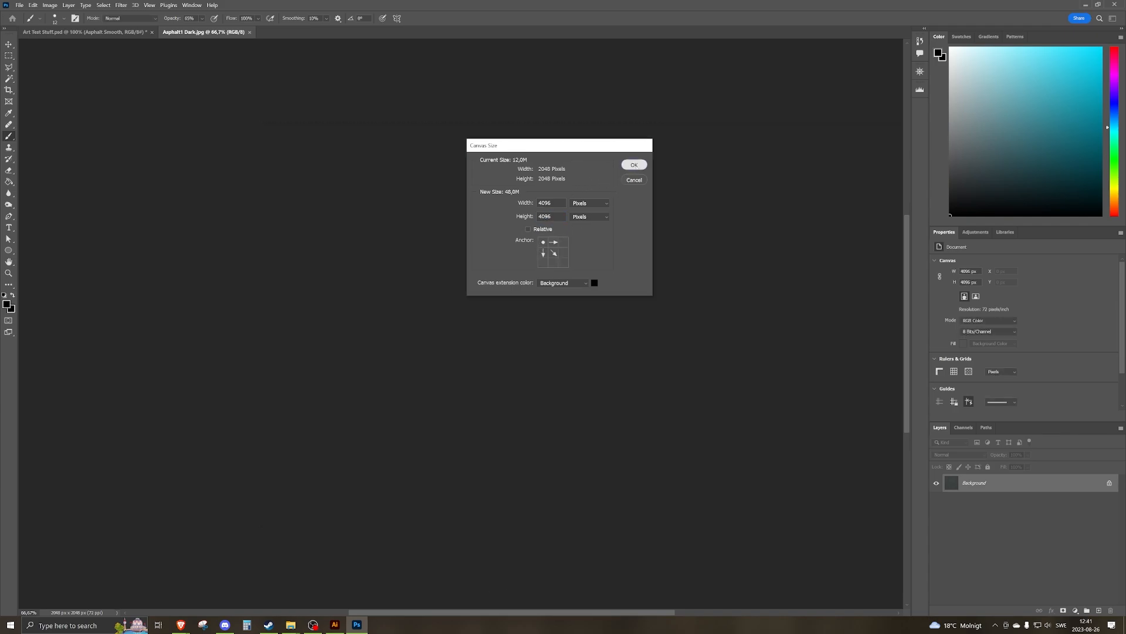
Place a copy of the dark asphalt tile directly to the right of the original, filling the canvas's upper half.
{"action": "key", "text": "ctrl+a"}
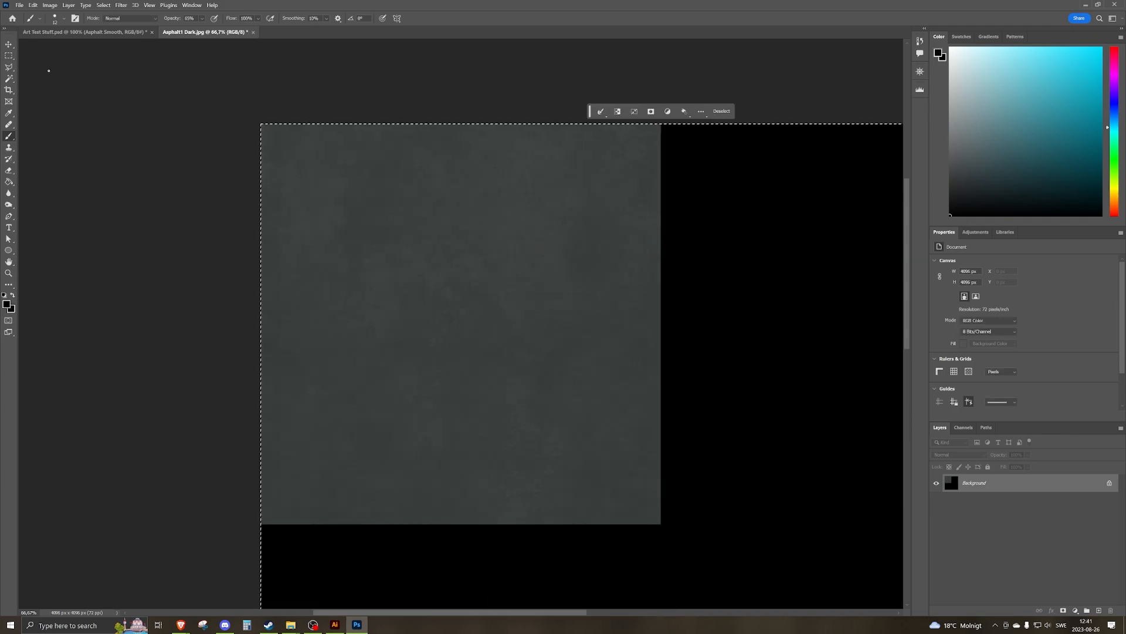
{"action": "left_click", "coordinate": [9, 46]}
{"action": "left_click_drag", "start_coordinate": [364, 254], "coordinate": [764, 254]}
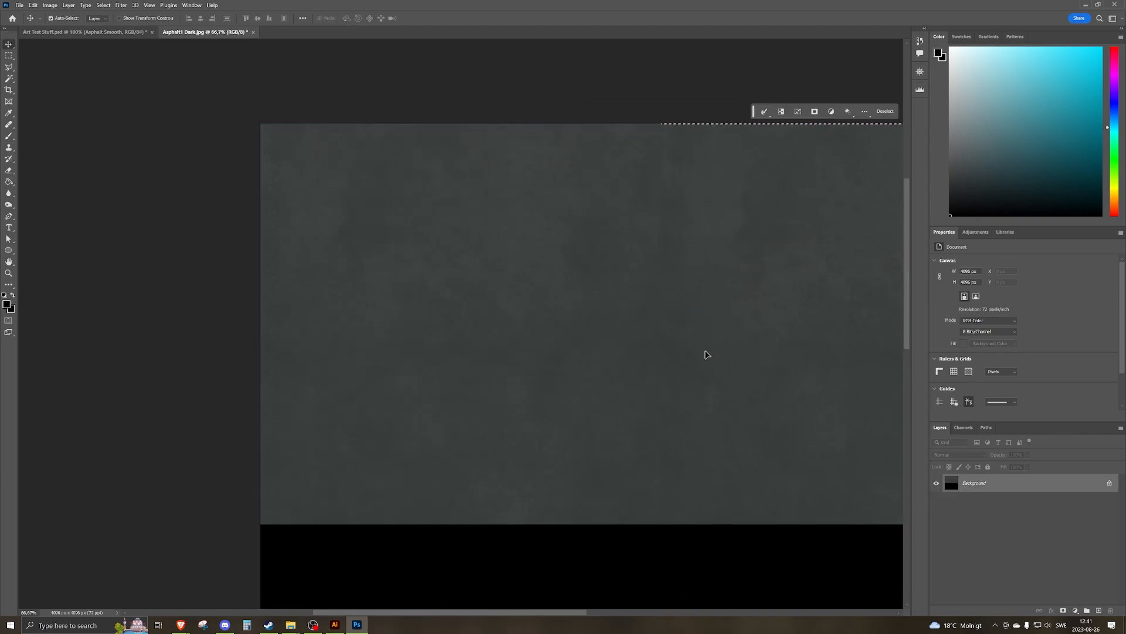
Try copying the asphalt tile into the canvas's lower-left and lower-right quarters, and undo the copies.
{"action": "scroll", "coordinate": [659, 265], "scroll_direction": "down", "scroll_amount": 3}
{"action": "left_click_drag", "start_coordinate": [795, 226], "coordinate": [380, 595]}
{"action": "scroll", "coordinate": [674, 520], "scroll_direction": "down", "scroll_amount": 2}
{"action": "left_click_drag", "start_coordinate": [319, 409], "coordinate": [715, 413]}
{"action": "scroll", "coordinate": [720, 414], "scroll_direction": "down", "scroll_amount": 3}
{"action": "key", "text": "ctrl+plus"}
{"action": "key", "text": "ctrl+plus"}
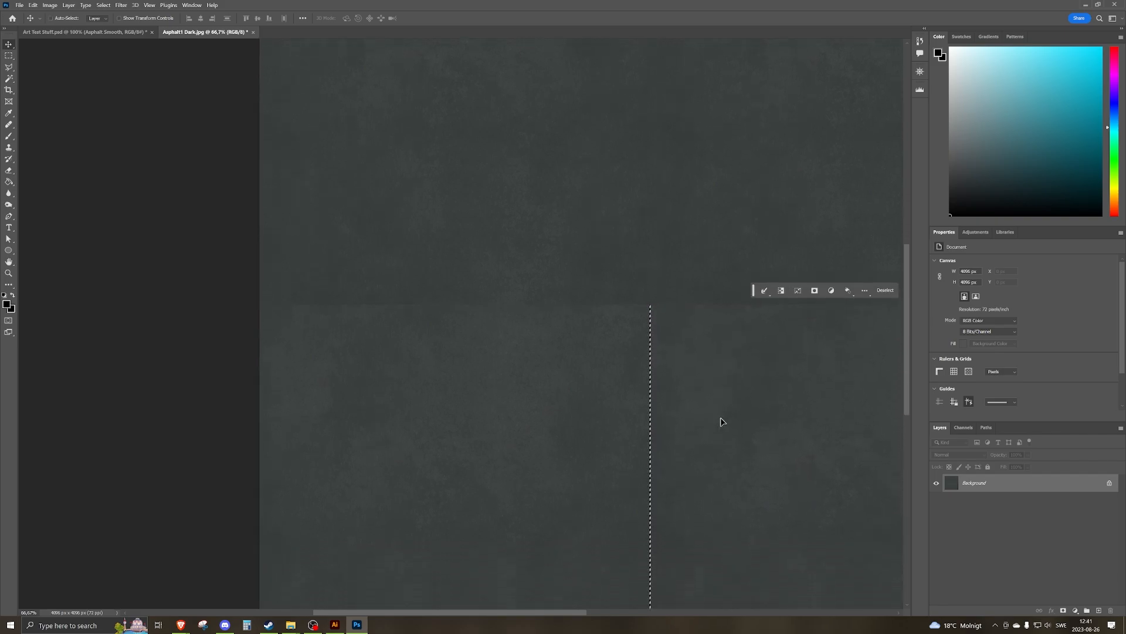
{"action": "key", "text": "ctrl+z"}
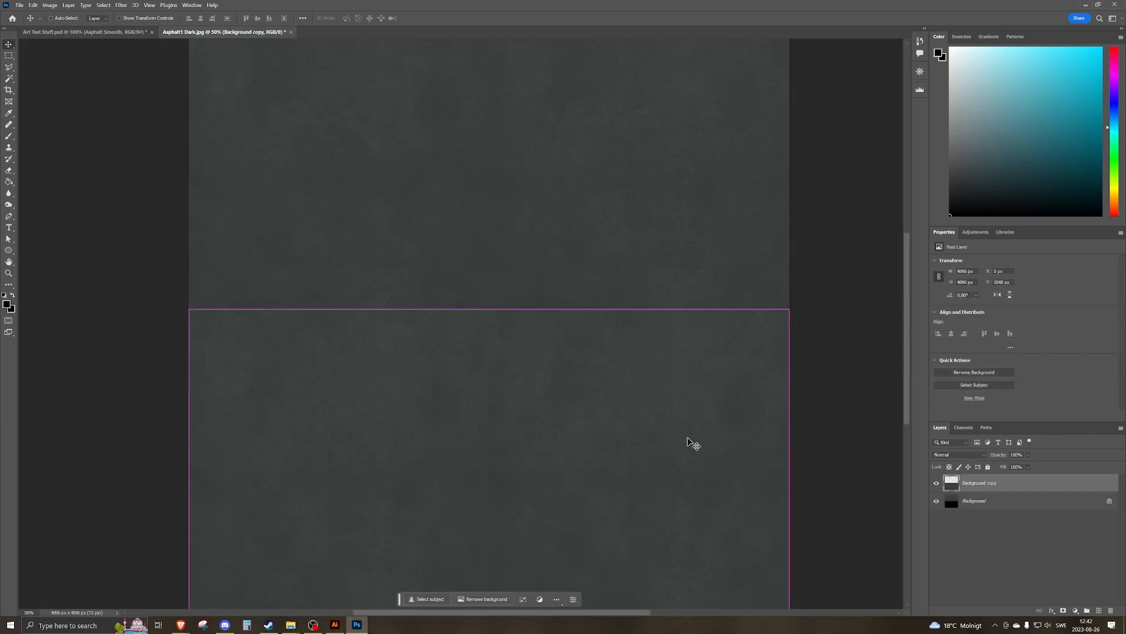
Select a cross-shaped area over the horizontal and vertical tile seams and try a Content-Aware fill on it.
{"action": "scroll", "coordinate": [754, 458], "scroll_direction": "up", "scroll_amount": 2}
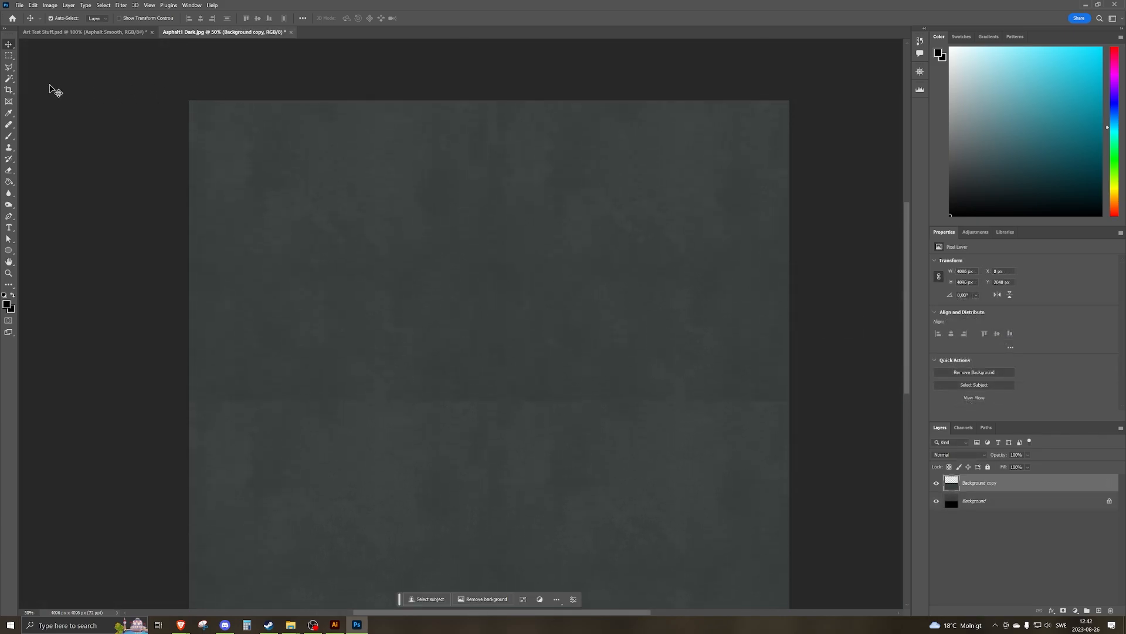
{"action": "left_click", "coordinate": [9, 56]}
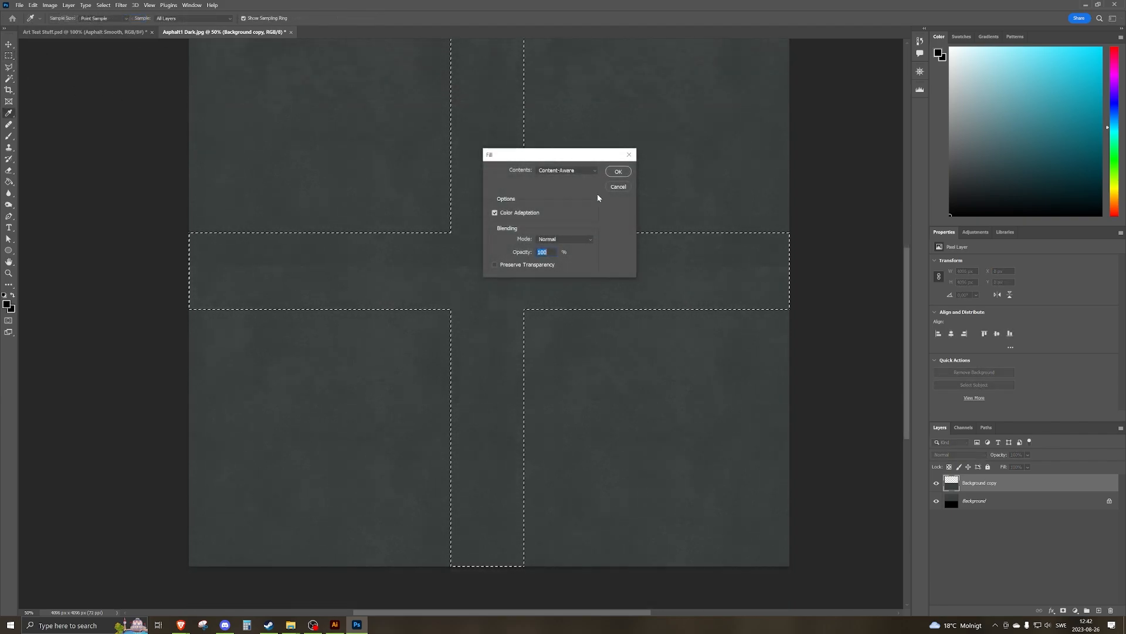
{"action": "left_click", "coordinate": [619, 171]}
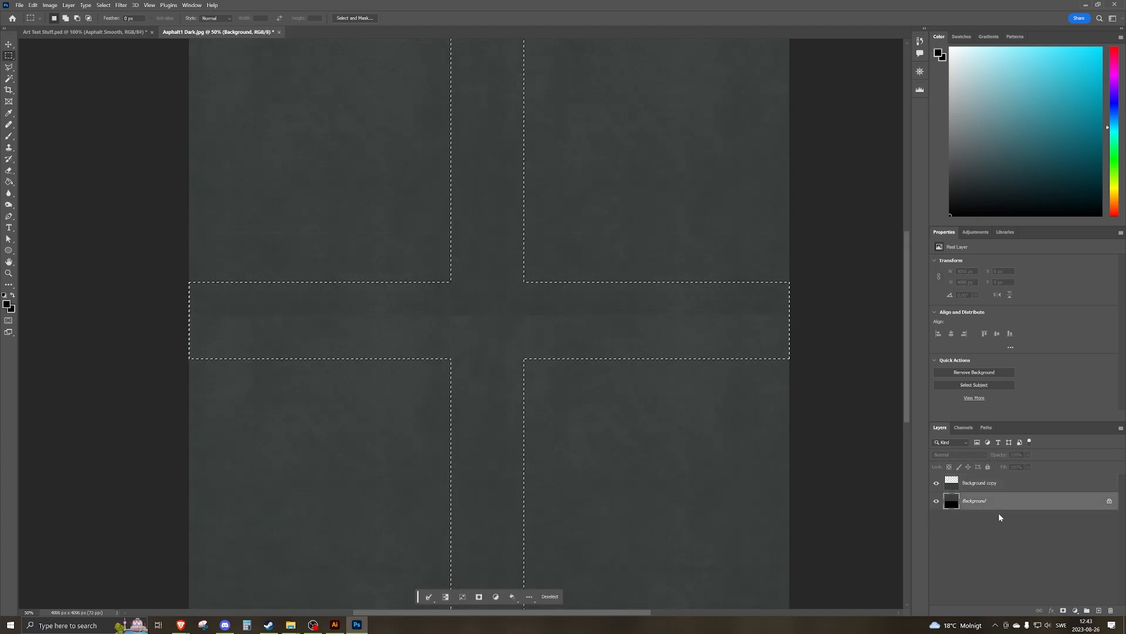
Unlock the Background layer and merge it with the Background copy layer.
{"action": "left_click", "coordinate": [986, 488], "text": "shift"}
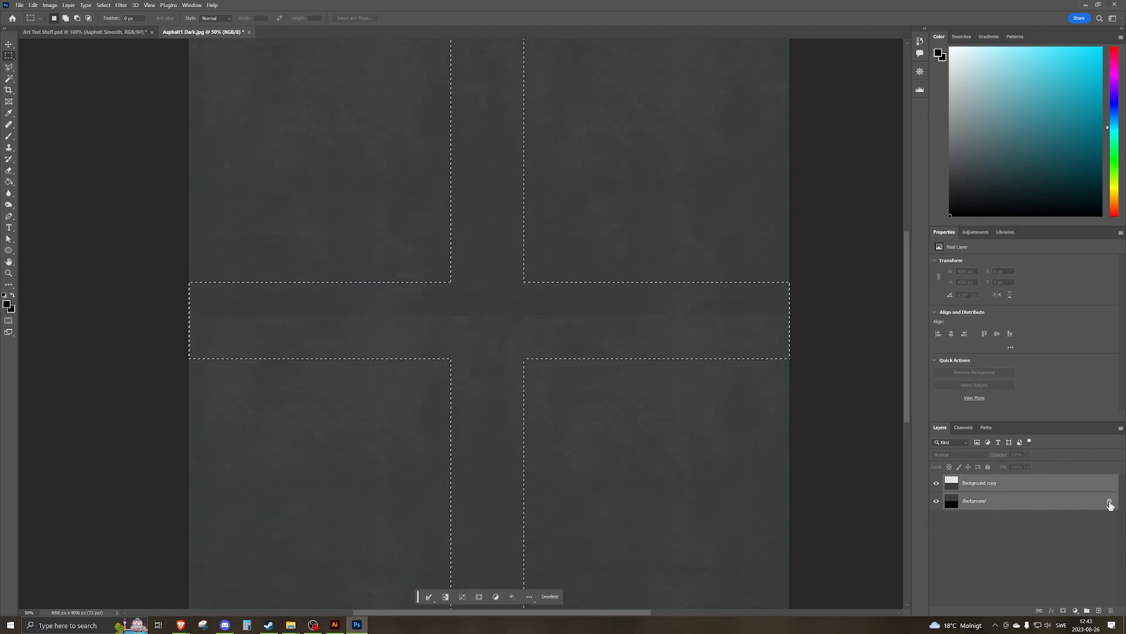
{"action": "left_click", "coordinate": [1108, 501]}
{"action": "left_click", "coordinate": [986, 485], "text": "shift"}
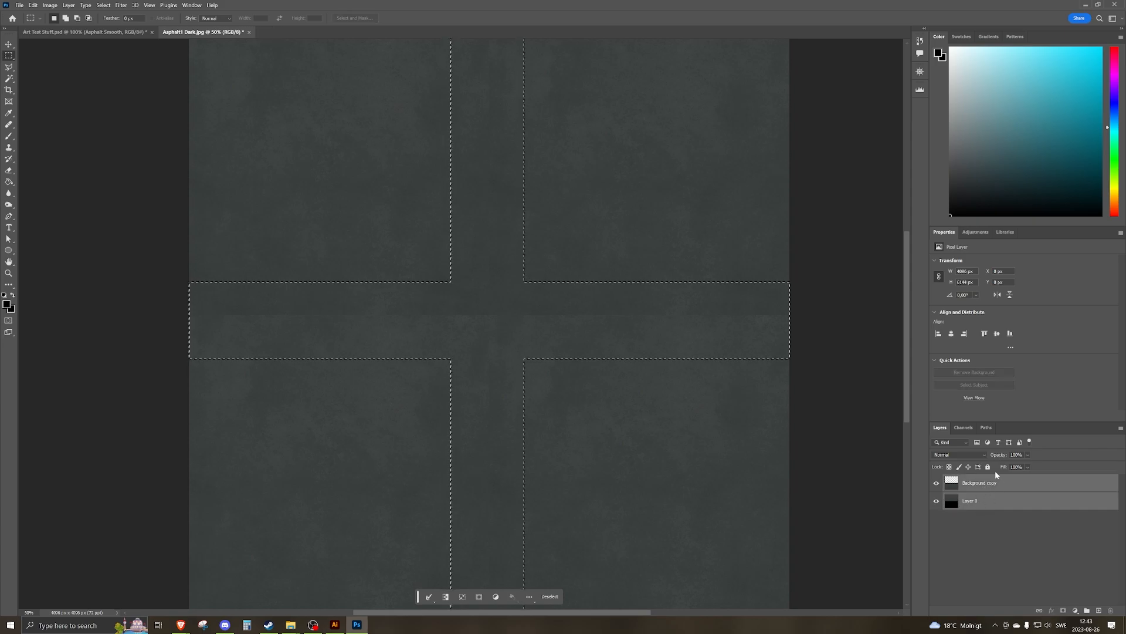
{"action": "right_click", "coordinate": [991, 491]}
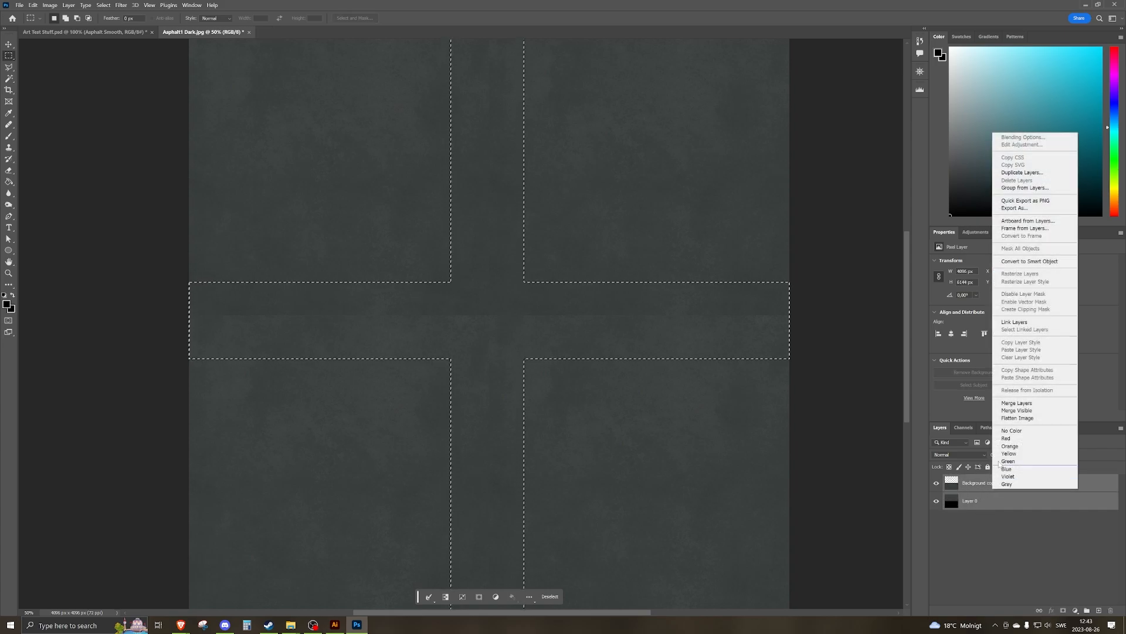
{"action": "left_click", "coordinate": [1026, 405]}
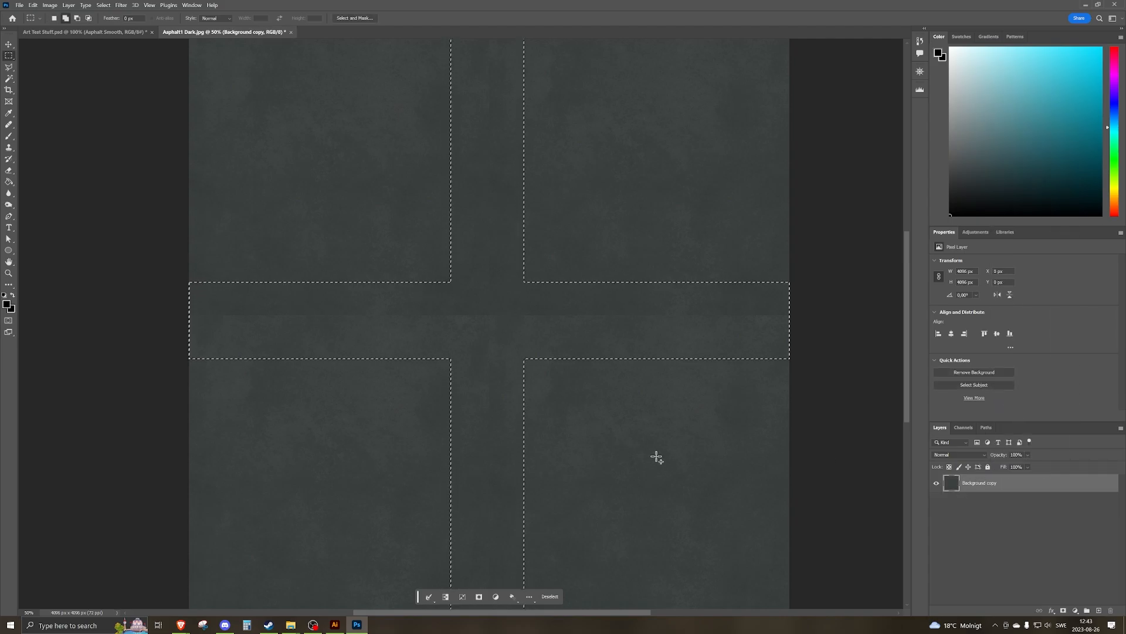
Fill the cross-shaped seam selection with Content-Aware on the merged layer, deselect it and inspect the blended texture.
{"action": "key", "text": "shift+F5"}
{"action": "key", "text": "Return"}
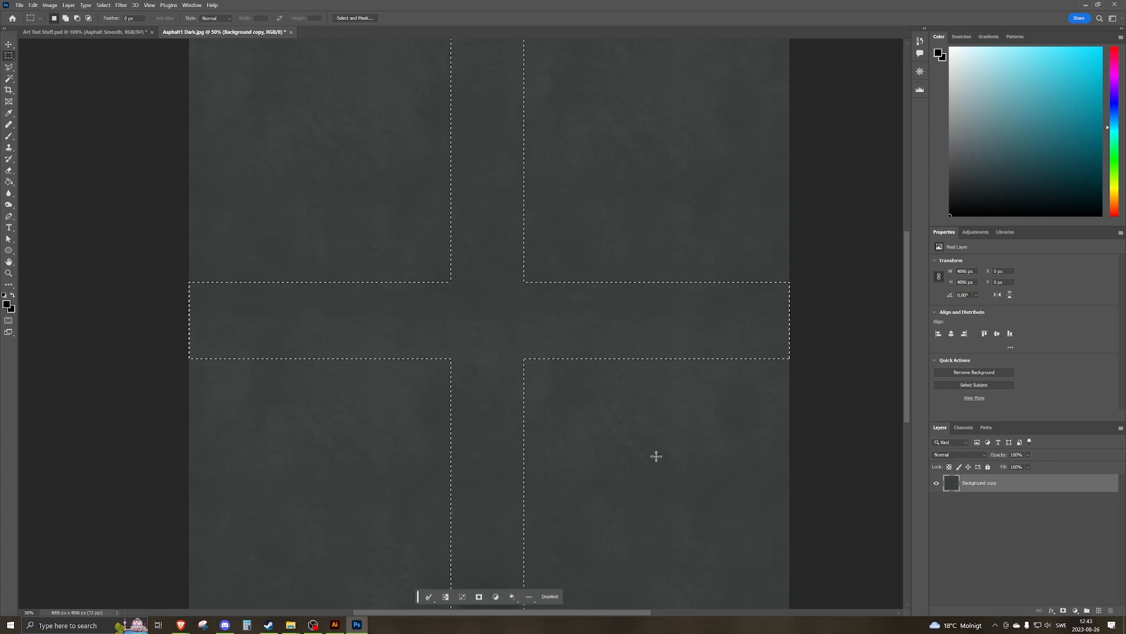
{"action": "key", "text": "ctrl+d"}
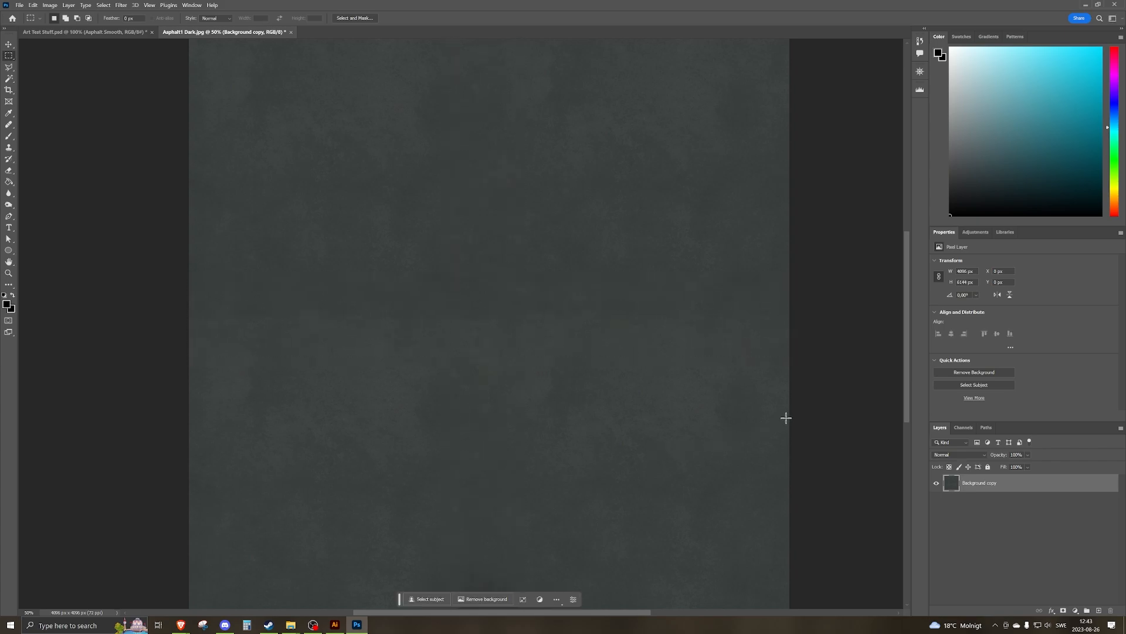
{"action": "scroll", "coordinate": [771, 405], "scroll_direction": "up", "scroll_amount": 2}
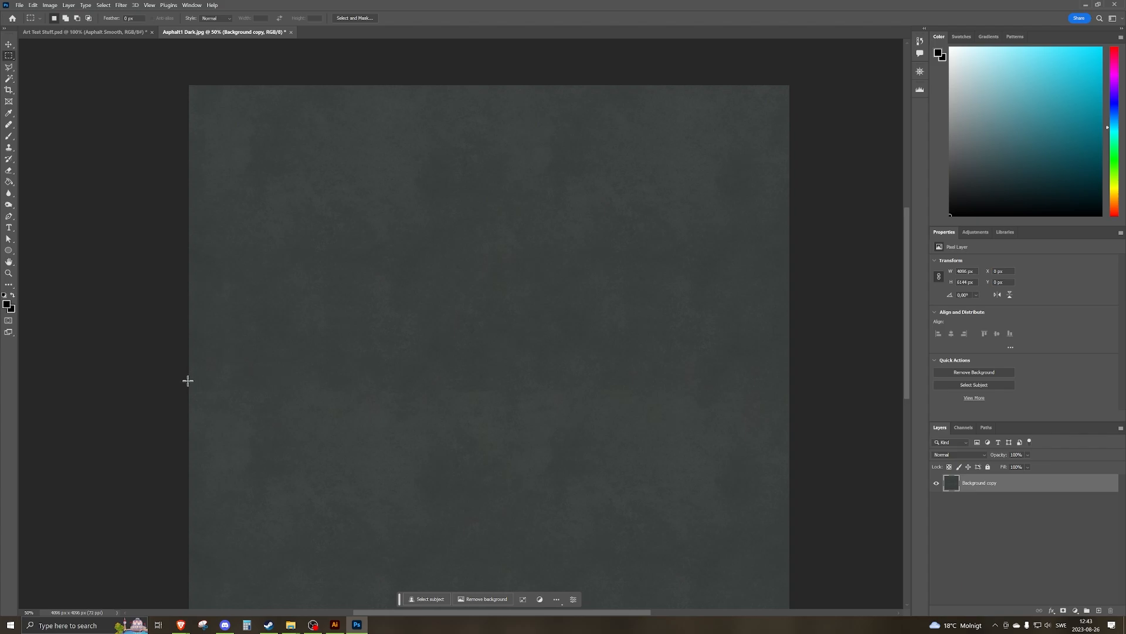
{"action": "scroll", "coordinate": [807, 425], "scroll_direction": "down", "scroll_amount": 2}
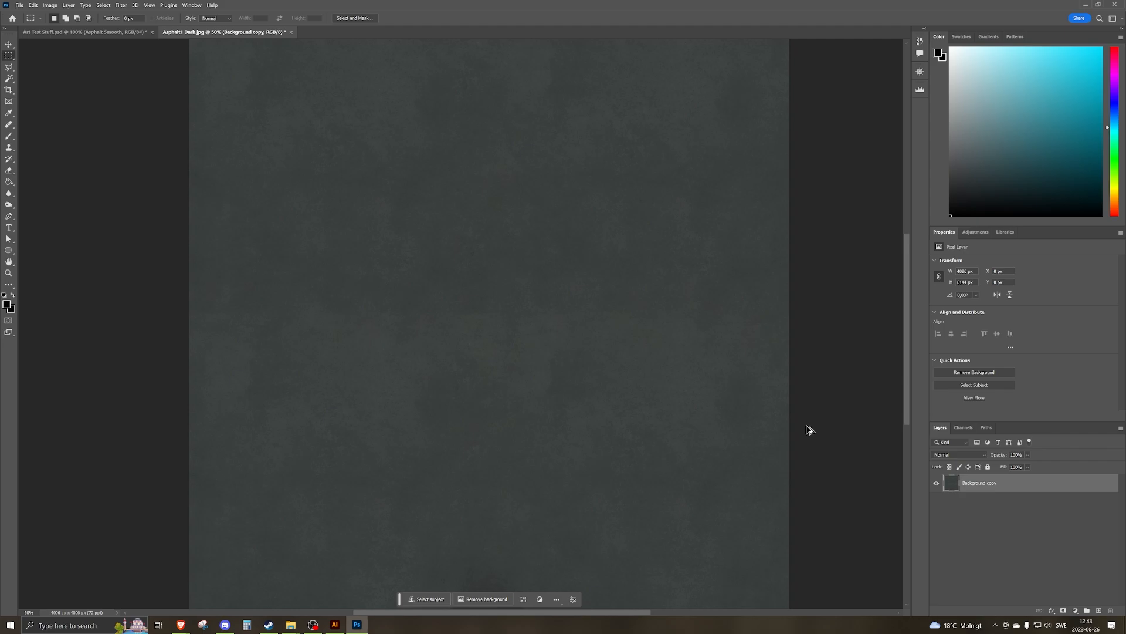
Resize the asphalt image to 2048 by 2048 pixels using Bicubic Sharper (reduction) resampling.
{"action": "key", "text": "ctrl+alt+i"}
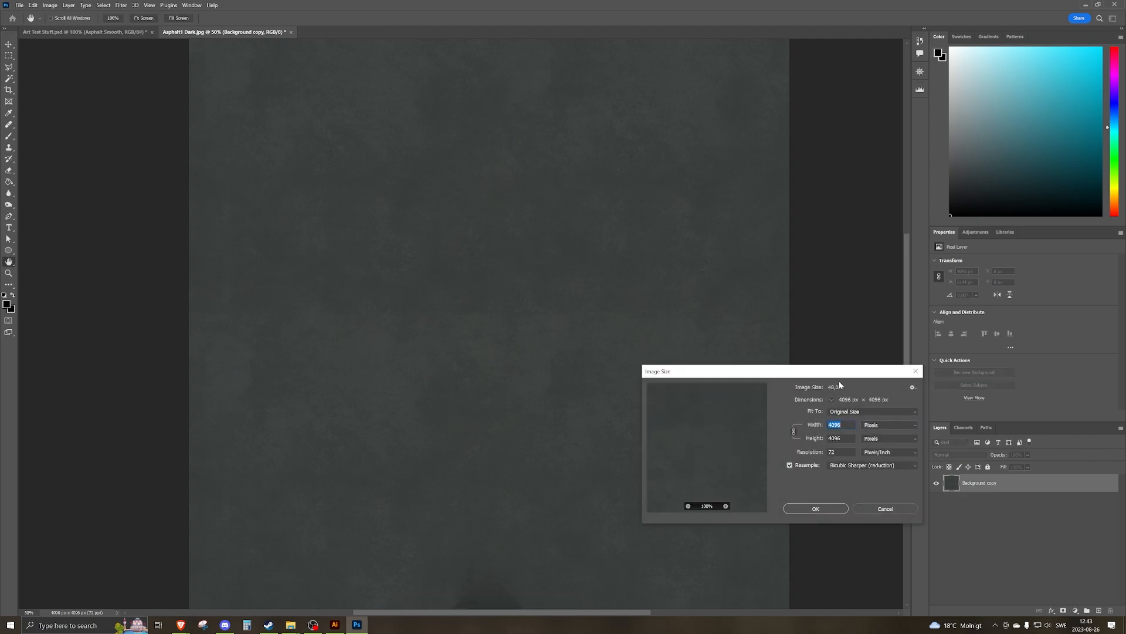
{"action": "left_click_drag", "start_coordinate": [836, 373], "coordinate": [646, 321]}
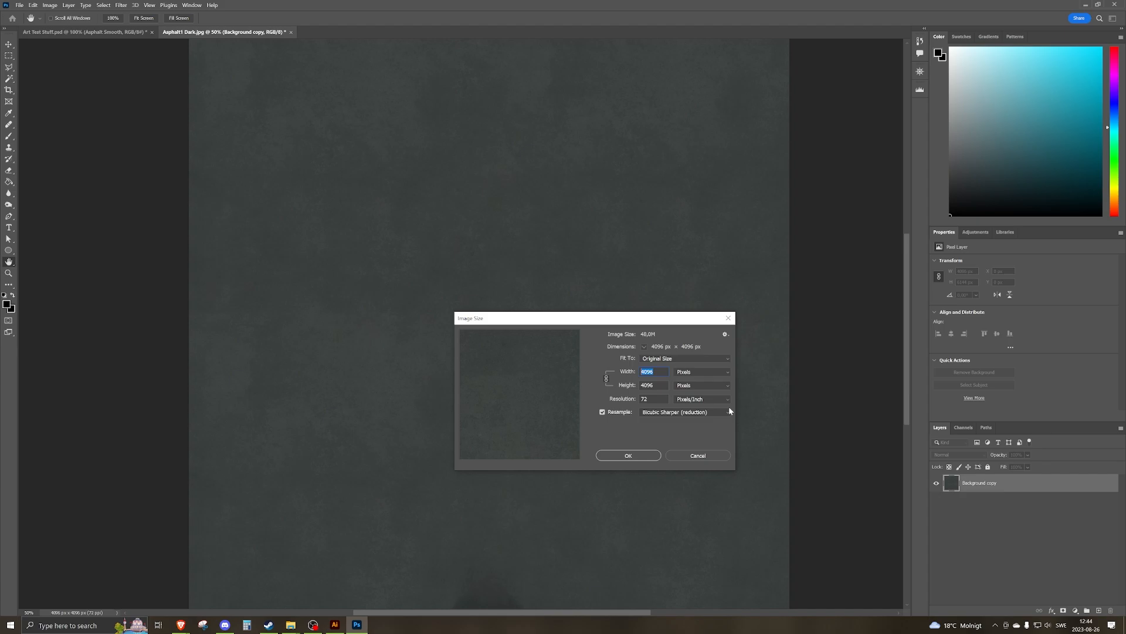
{"action": "type", "text": "20"}
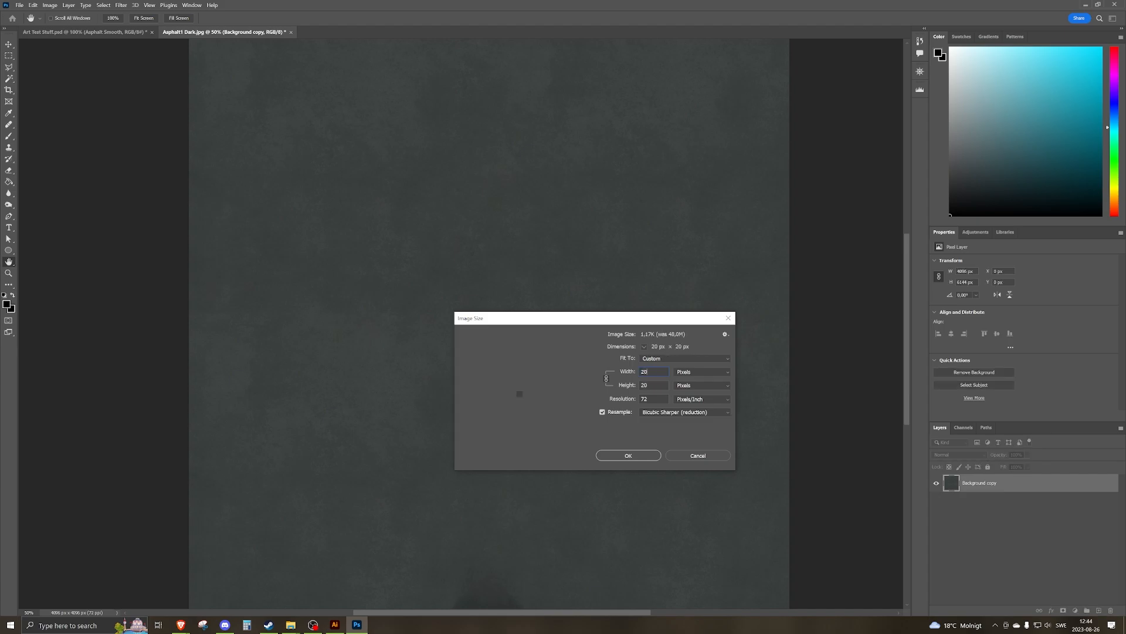
{"action": "type", "text": "48"}
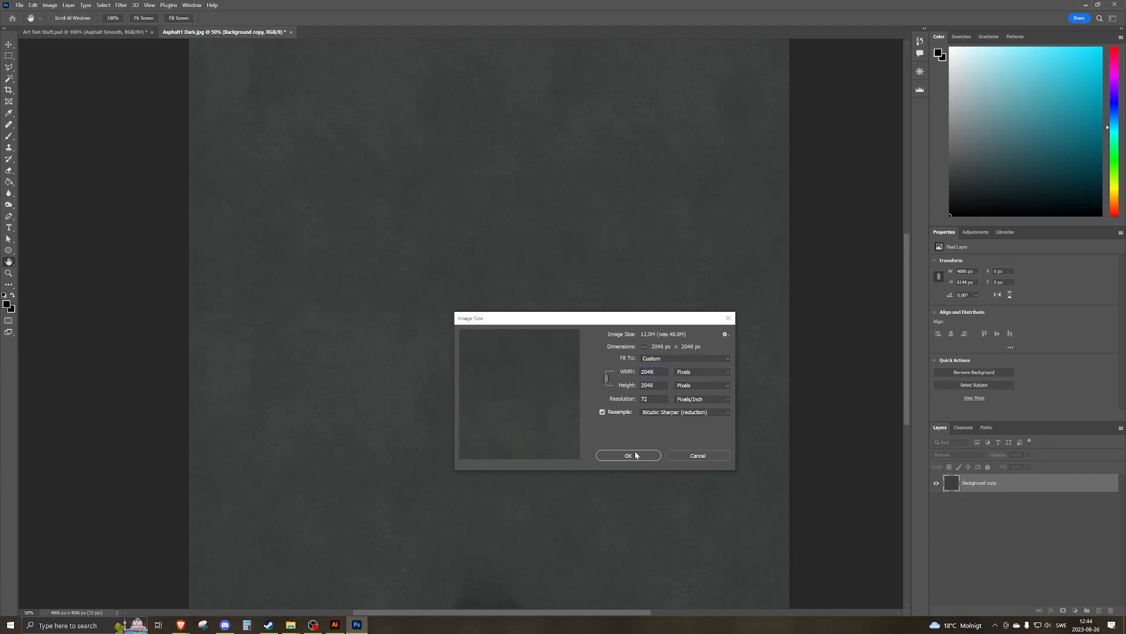
{"action": "left_click", "coordinate": [680, 412]}
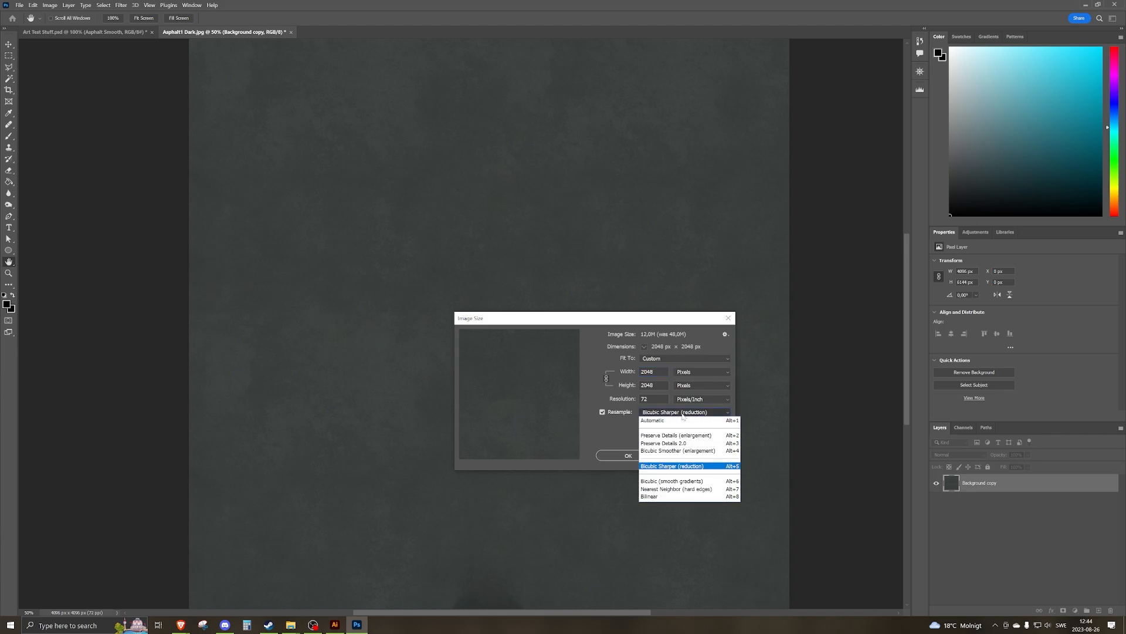
{"action": "left_click", "coordinate": [680, 411]}
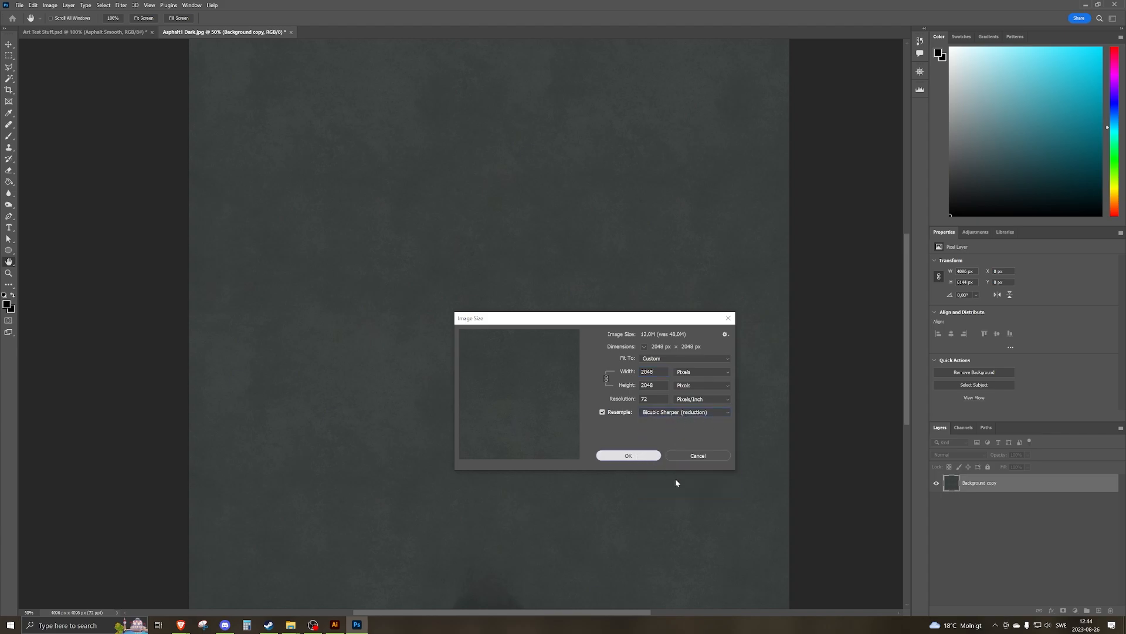
{"action": "key", "text": "Return"}
Add 1% monochromatic Gaussian noise to the resized dark asphalt texture.
{"action": "key", "text": "m"}
{"action": "scroll", "coordinate": [528, 404], "scroll_direction": "up", "scroll_amount": 3}
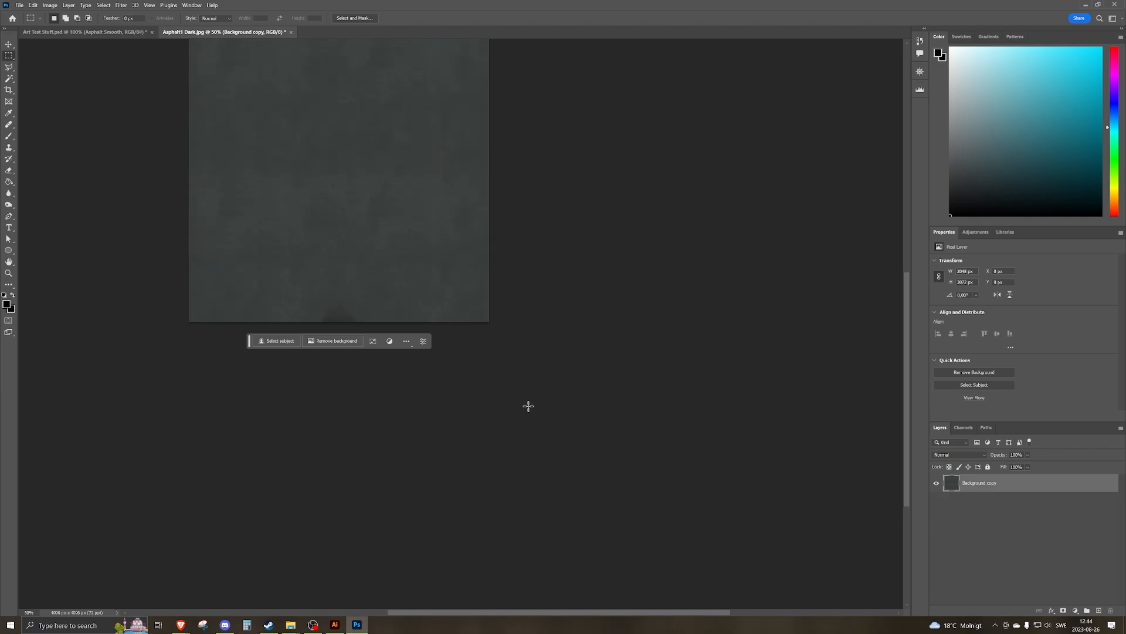
{"action": "key", "text": "ctrl+plus"}
{"action": "left_click", "coordinate": [121, 4]}
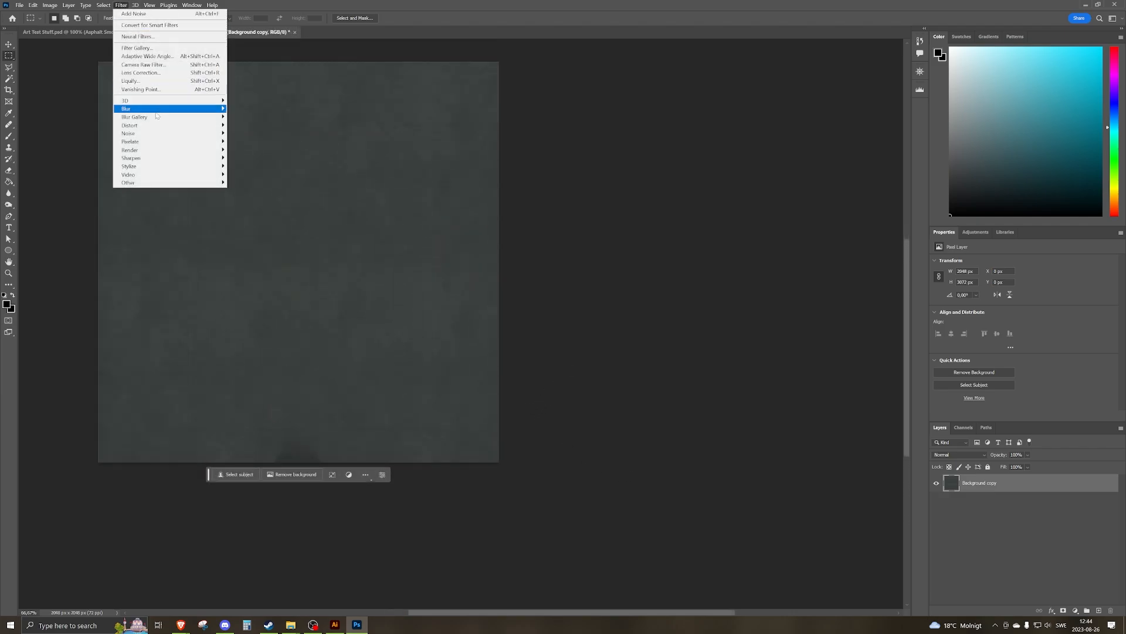
{"action": "mouse_move", "coordinate": [167, 136]}
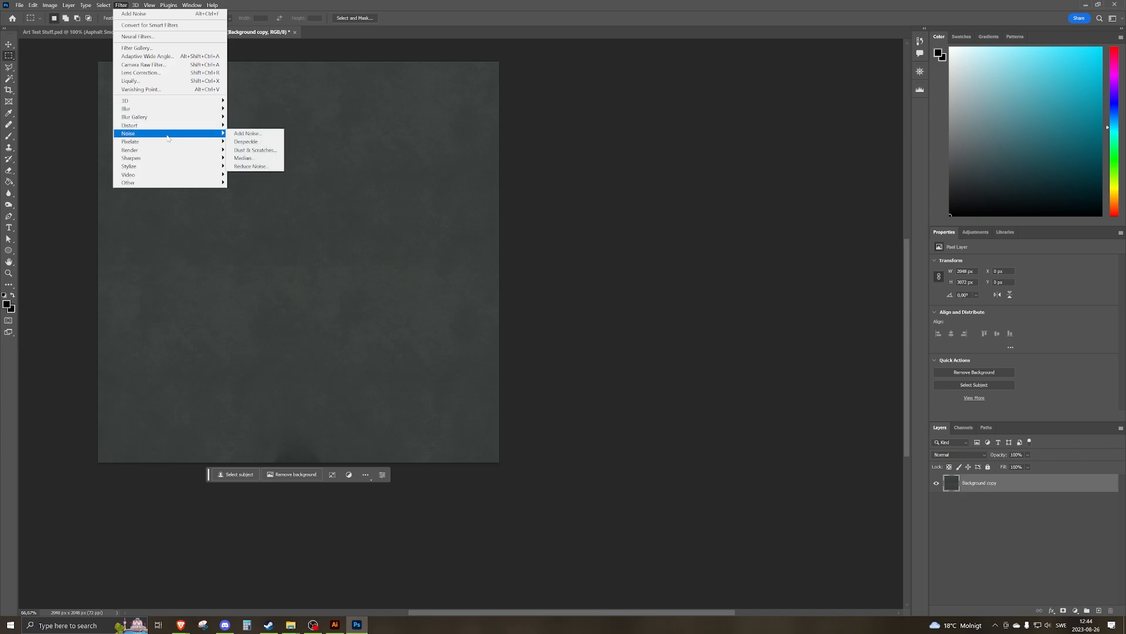
{"action": "left_click", "coordinate": [265, 134]}
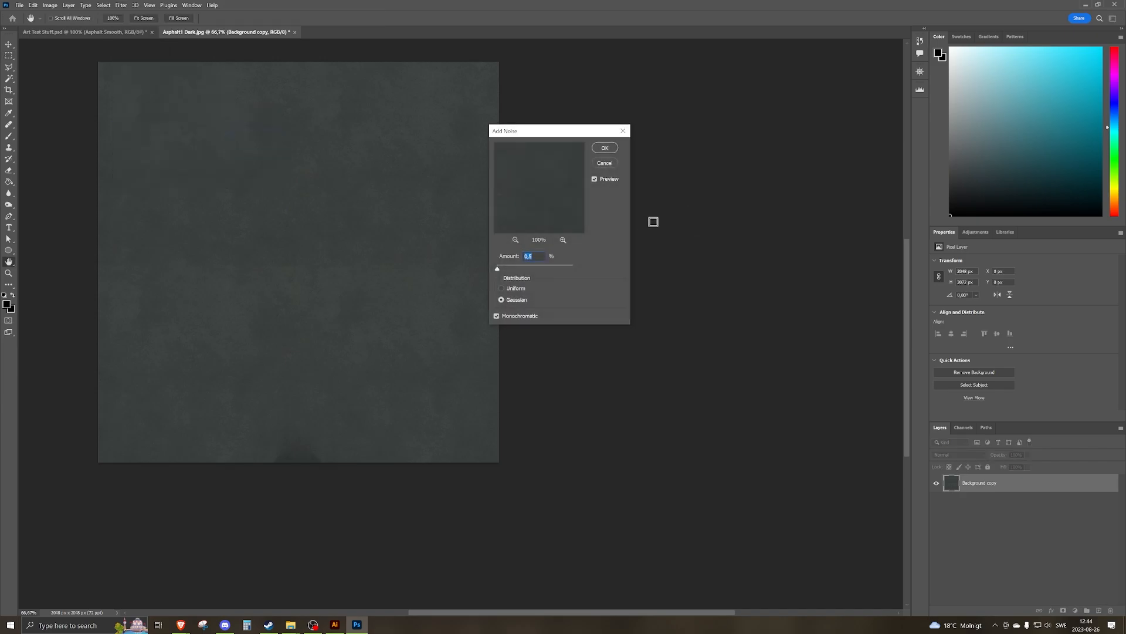
{"action": "type", "text": "1"}
{"action": "key", "text": "Return"}
Examine the noise grain on the dark asphalt texture at several magnifications.
{"action": "key", "text": "ctrl+plus"}
{"action": "key", "text": "ctrl+plus"}
{"action": "key", "text": "ctrl+plus"}
{"action": "key", "text": "ctrl+plus"}
{"action": "key", "text": "ctrl+minus"}
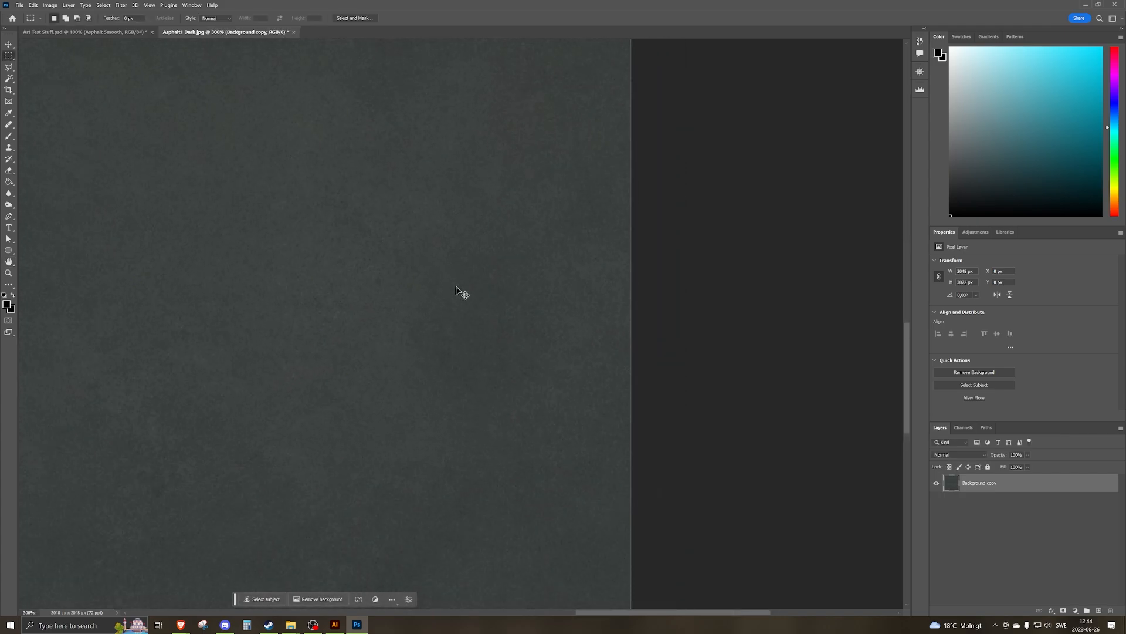
{"action": "key", "text": "ctrl+minus"}
{"action": "key", "text": "ctrl+minus"}
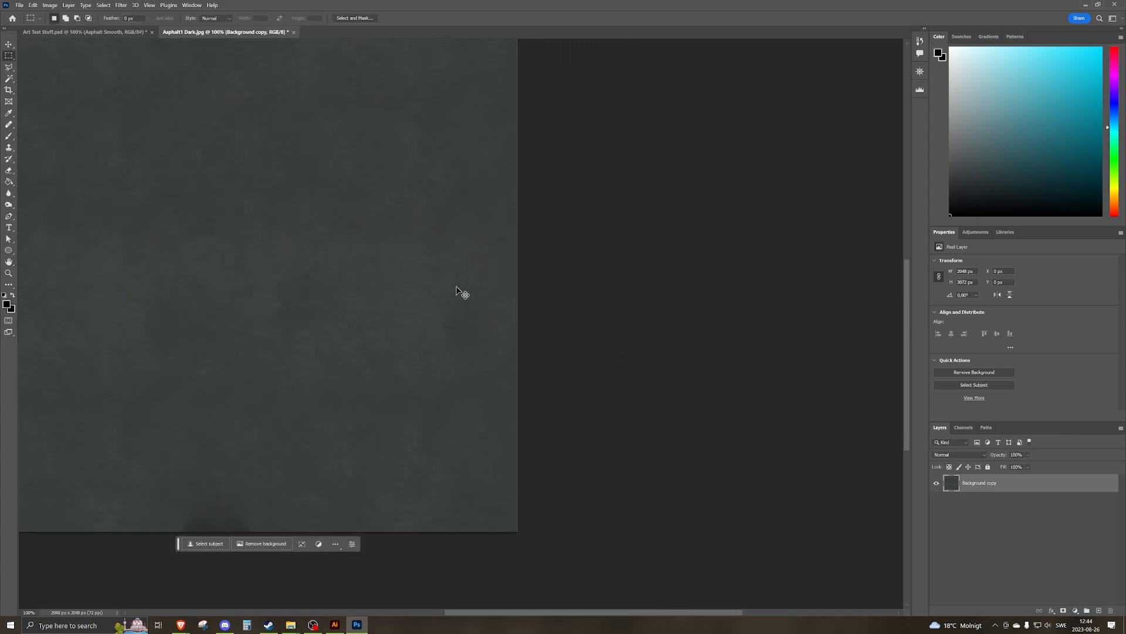
{"action": "key", "text": "ctrl+plus"}
{"action": "key", "text": "ctrl+minus"}
Paste the dark asphalt texture into Art Test Stuff.psd as a new layer directly above Asphalt Dark.
{"action": "left_click", "coordinate": [124, 32]}
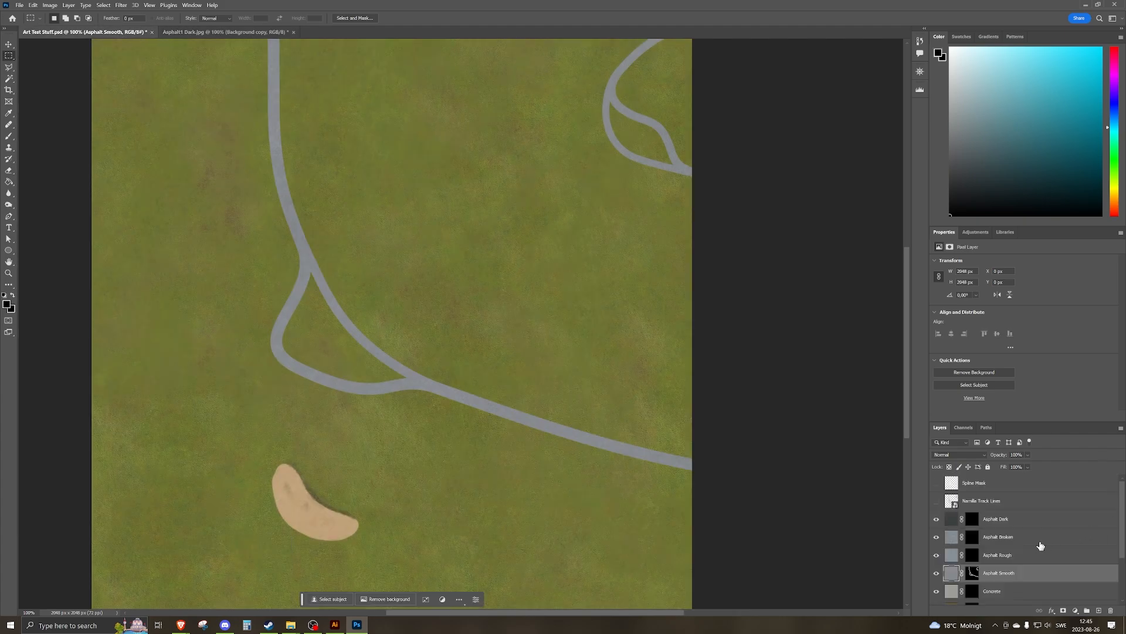
{"action": "scroll", "coordinate": [1036, 574], "scroll_direction": "down", "scroll_amount": 2}
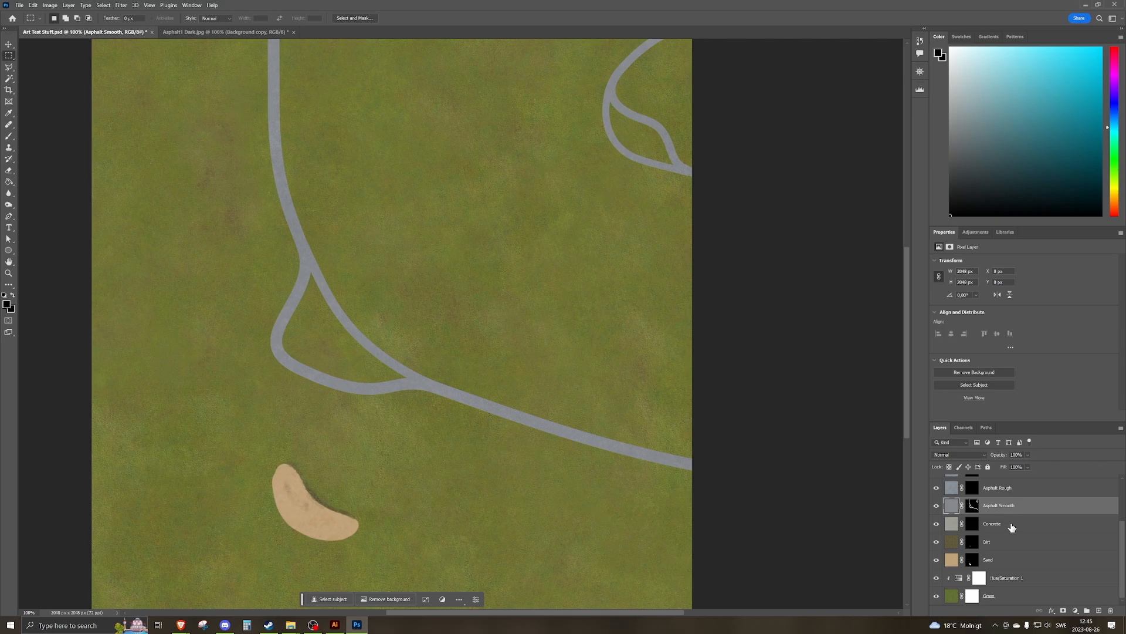
{"action": "scroll", "coordinate": [1015, 530], "scroll_direction": "up", "scroll_amount": 1}
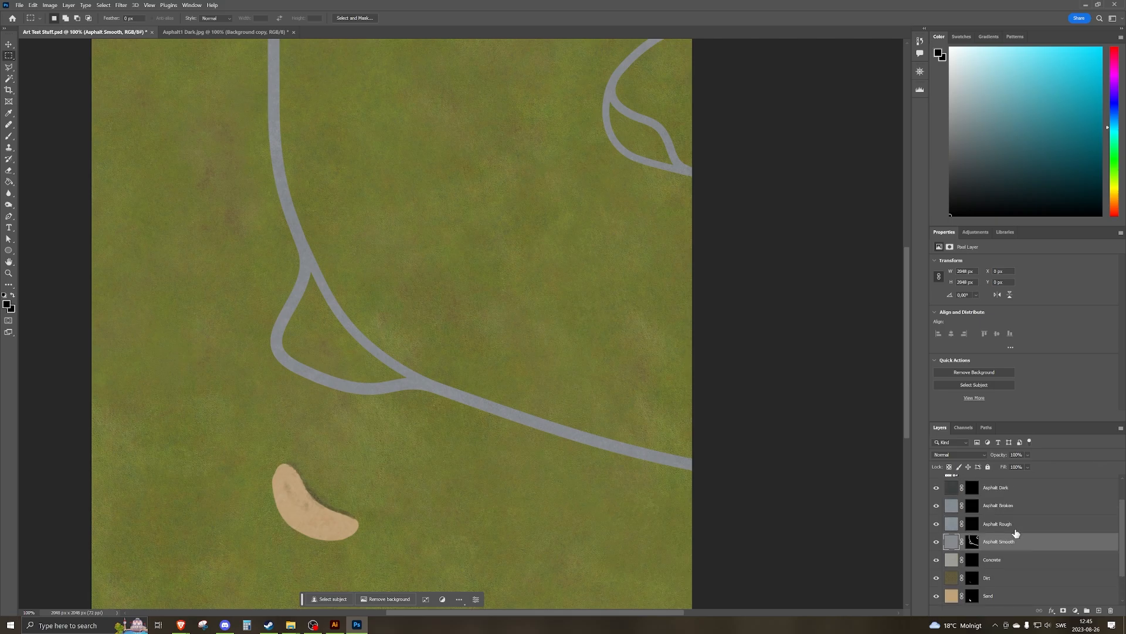
{"action": "left_click", "coordinate": [1020, 492]}
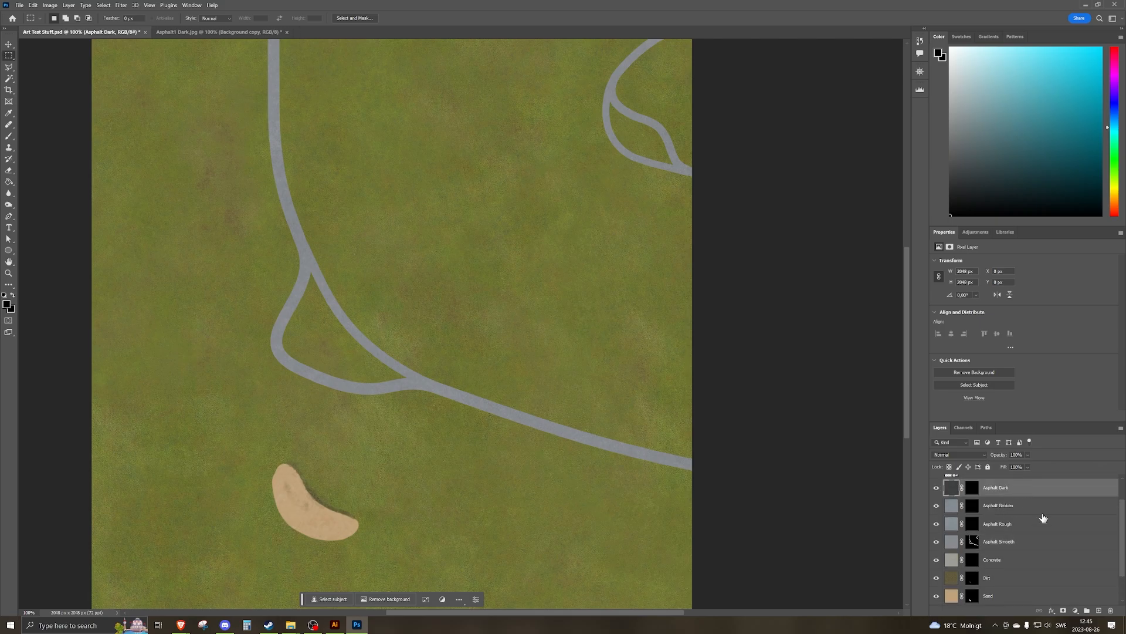
{"action": "key", "text": "ctrl+v"}
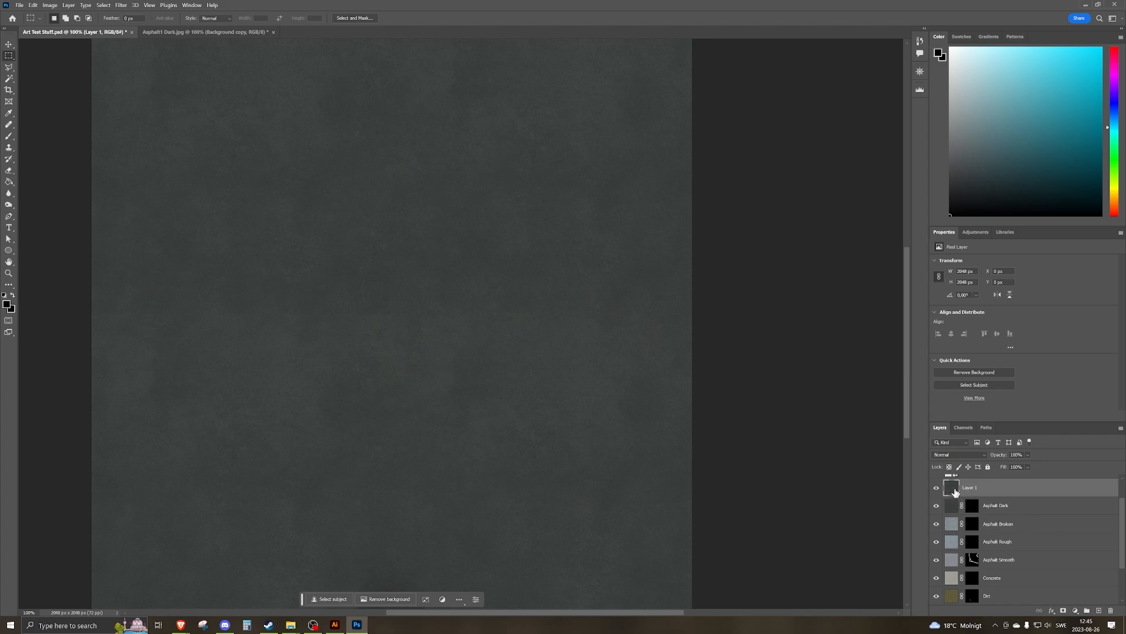
Add a layer mask to the pasted asphalt layer and fill it with black to hide the texture.
{"action": "left_click", "coordinate": [1065, 611]}
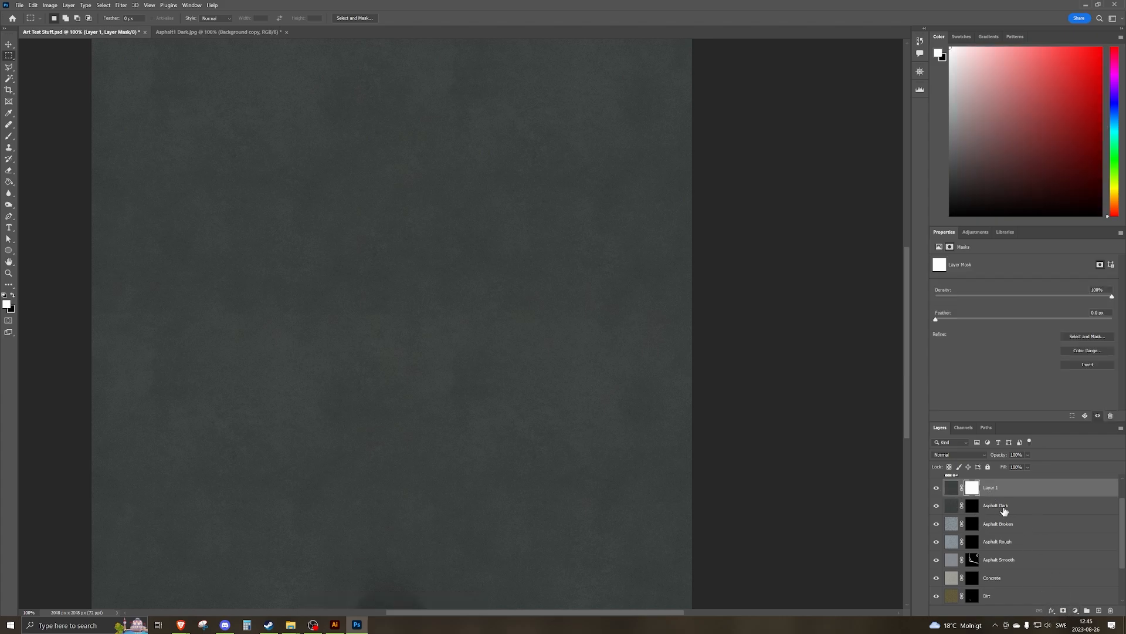
{"action": "left_click", "coordinate": [5, 183]}
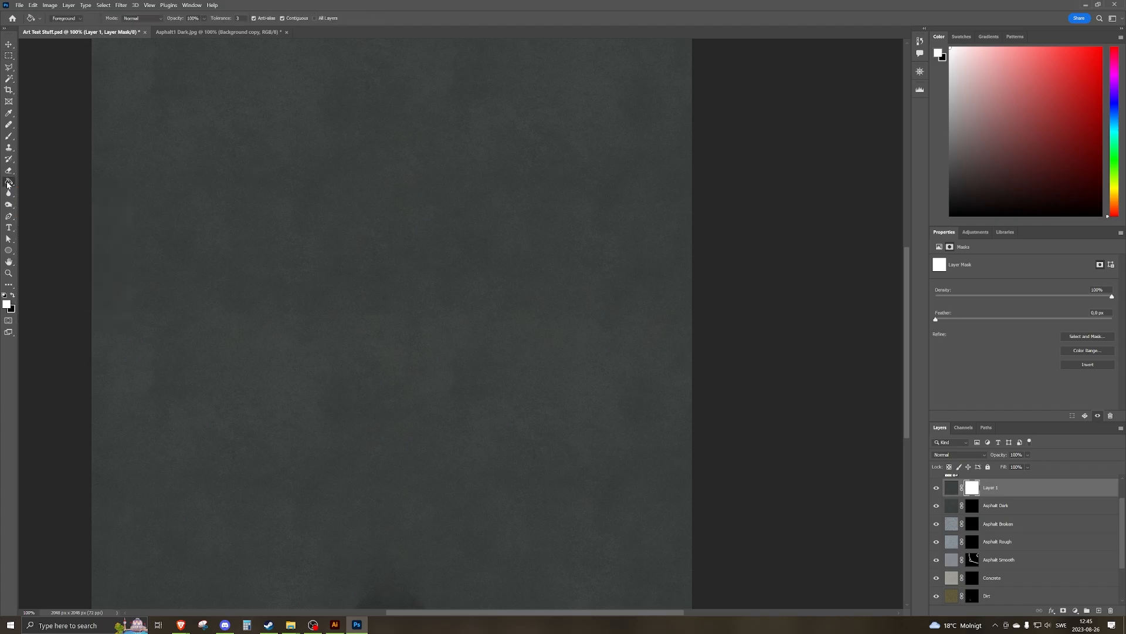
{"action": "left_click_drag", "start_coordinate": [951, 179], "coordinate": [929, 233]}
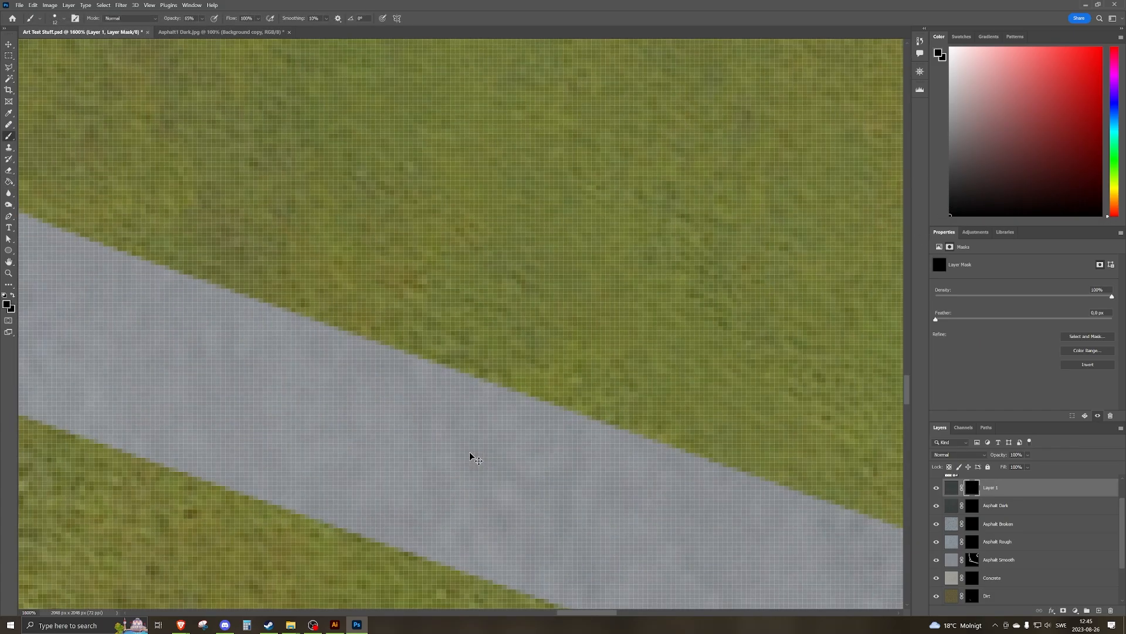
Set up a white brush of 1 px at 100% opacity for painting on the pasted layer's mask.
{"action": "left_click", "coordinate": [65, 20]}
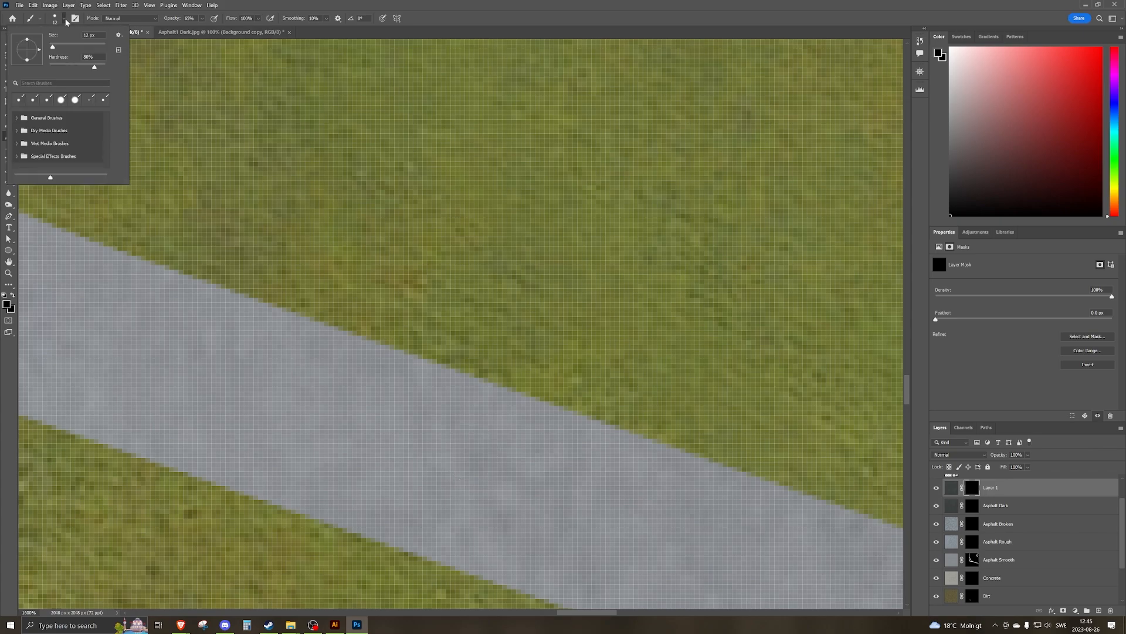
{"action": "left_click_drag", "start_coordinate": [53, 50], "coordinate": [51, 48]}
{"action": "left_click", "coordinate": [201, 19]}
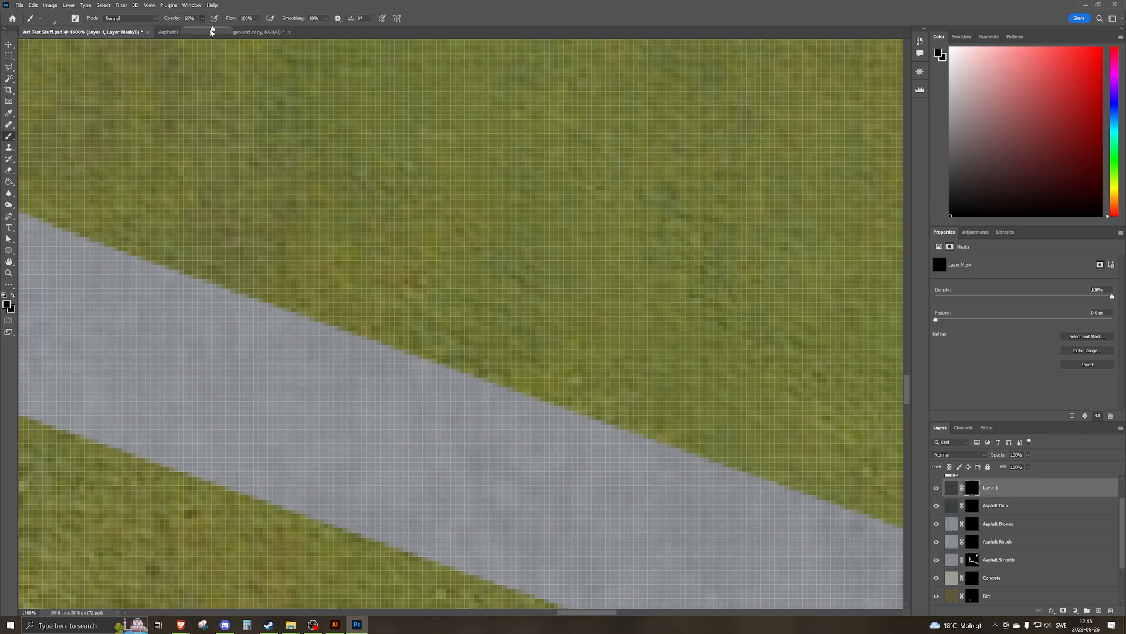
{"action": "left_click_drag", "start_coordinate": [211, 28], "coordinate": [227, 28]}
{"action": "key", "text": "x"}
{"action": "left_click", "coordinate": [64, 19]}
{"action": "left_click_drag", "start_coordinate": [52, 46], "coordinate": [44, 50]}
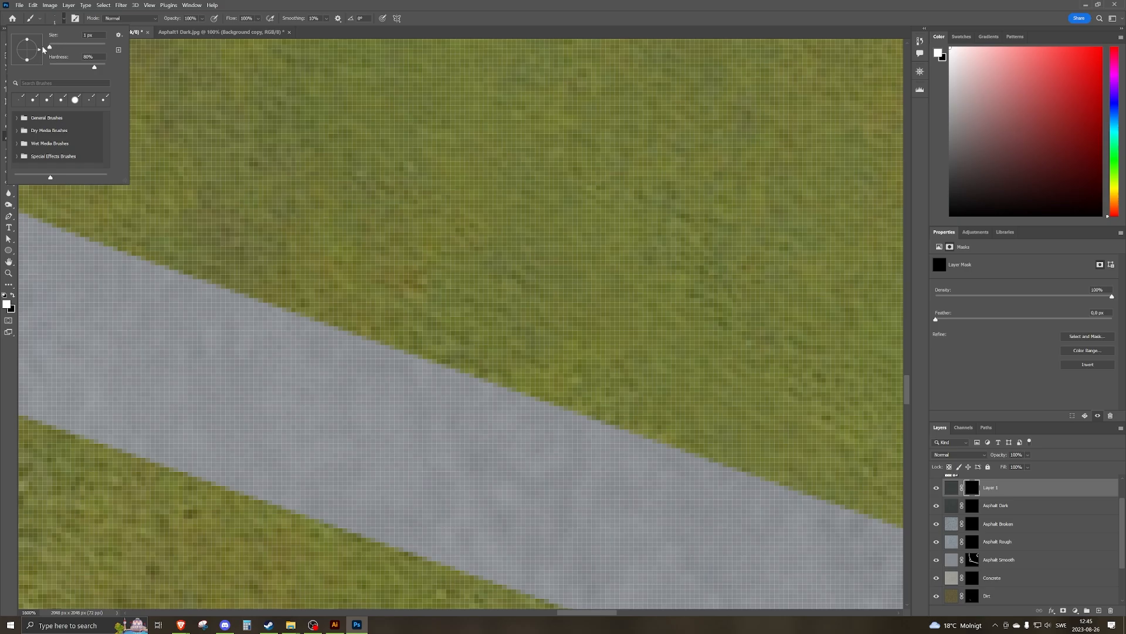
{"action": "key", "text": "Return"}
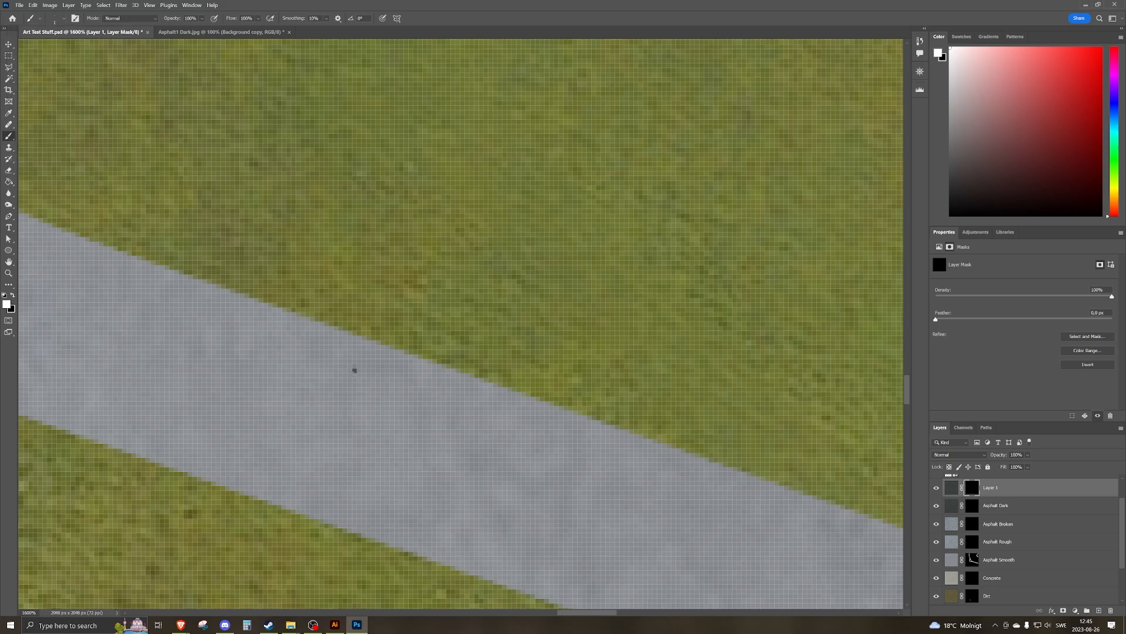
Paint a small slanted rectangle outline on the track in the mask and fill it in with a slightly larger brush.
{"action": "mouse_move", "coordinate": [354, 371]}
{"action": "left_mouse_down"}
{"action": "mouse_move", "coordinate": [344, 403]}
{"action": "mouse_move", "coordinate": [347, 395]}
{"action": "mouse_move", "coordinate": [410, 432]}
{"action": "mouse_move", "coordinate": [424, 395]}
{"action": "mouse_move", "coordinate": [372, 371]}
{"action": "mouse_move", "coordinate": [359, 366]}
{"action": "mouse_move", "coordinate": [425, 399]}
{"action": "mouse_move", "coordinate": [408, 430]}
{"action": "mouse_move", "coordinate": [392, 422]}
{"action": "mouse_move", "coordinate": [418, 399]}
{"action": "left_mouse_up"}
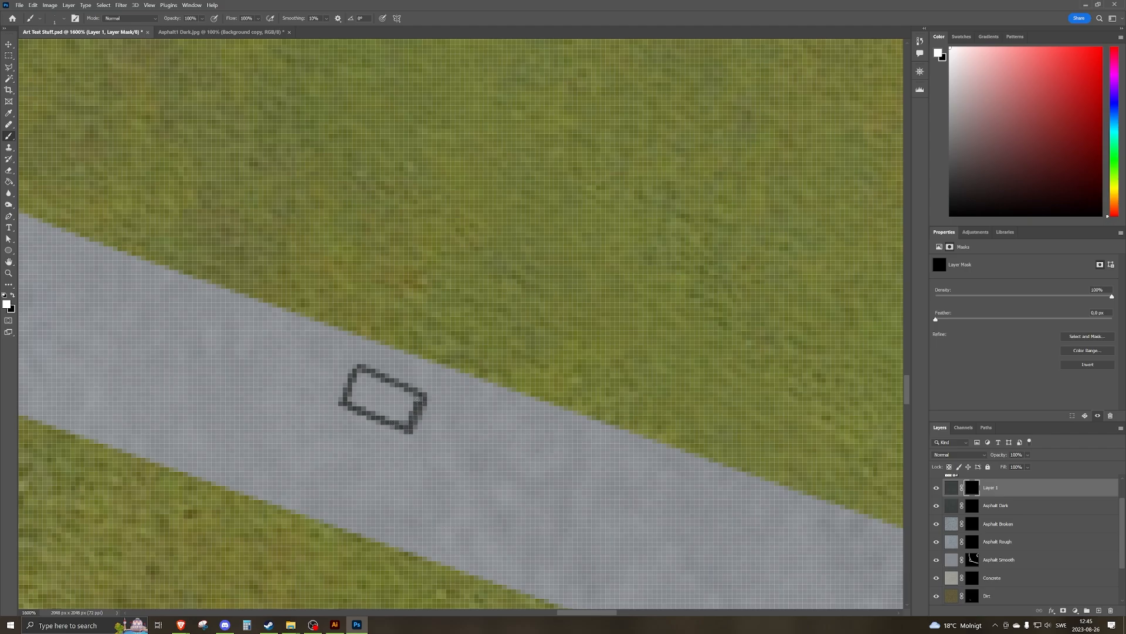
{"action": "left_click", "coordinate": [62, 19]}
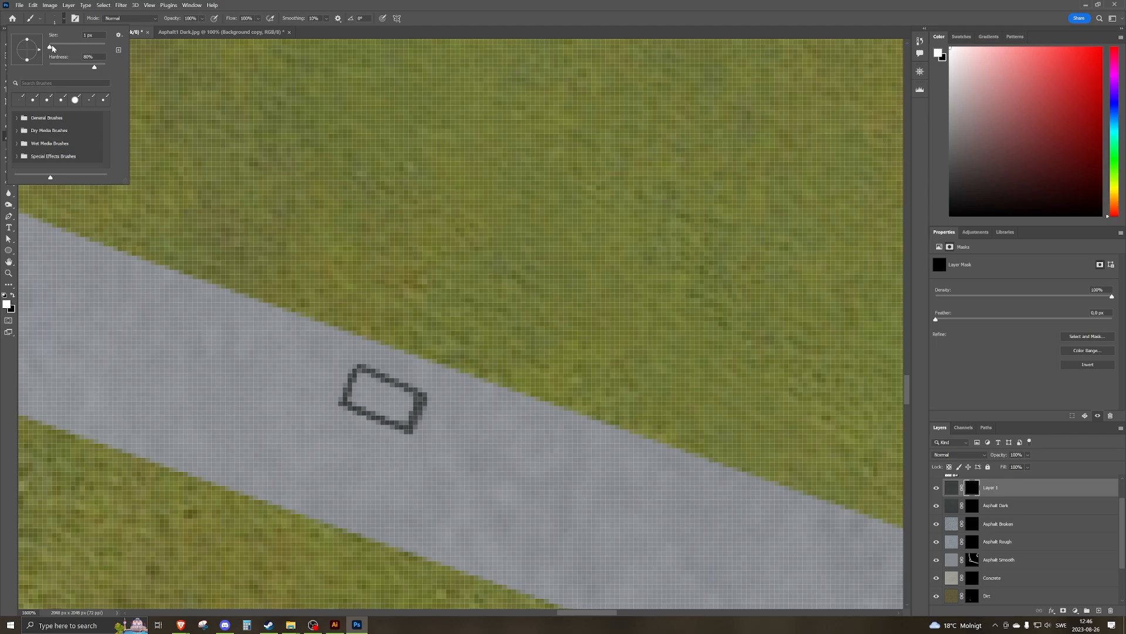
{"action": "left_click_drag", "start_coordinate": [50, 48], "coordinate": [51, 48]}
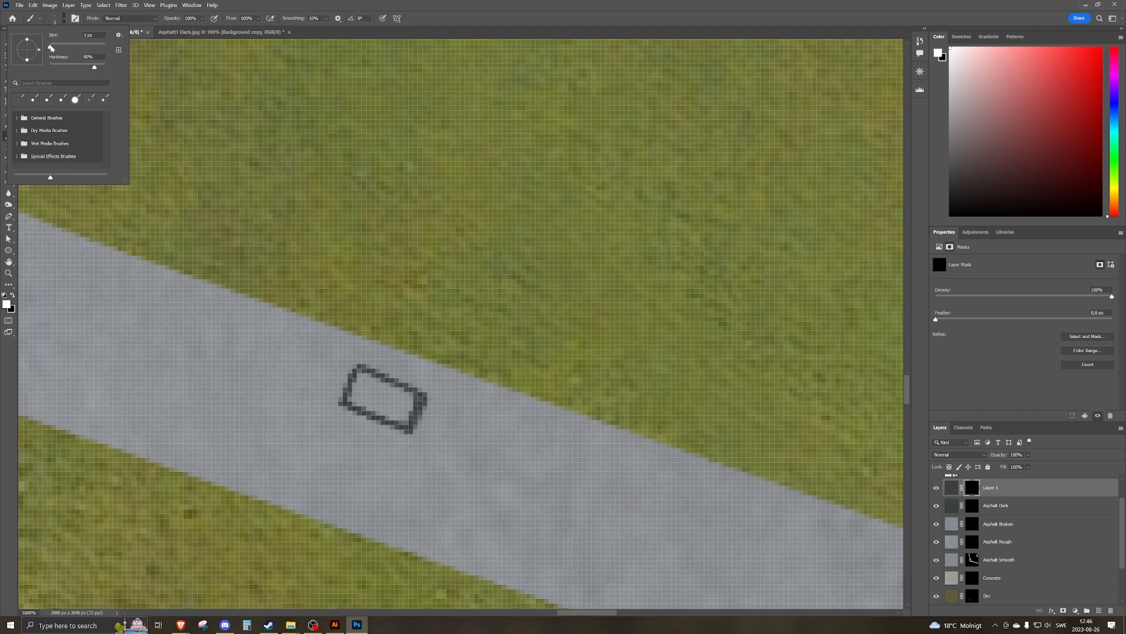
{"action": "left_click", "coordinate": [359, 375]}
{"action": "mouse_move", "coordinate": [358, 375]}
{"action": "left_mouse_down"}
{"action": "mouse_move", "coordinate": [411, 399]}
{"action": "mouse_move", "coordinate": [367, 377]}
{"action": "mouse_move", "coordinate": [406, 400]}
{"action": "mouse_move", "coordinate": [374, 383]}
{"action": "mouse_move", "coordinate": [401, 403]}
{"action": "mouse_move", "coordinate": [373, 395]}
{"action": "mouse_move", "coordinate": [397, 402]}
{"action": "mouse_move", "coordinate": [385, 407]}
{"action": "mouse_move", "coordinate": [408, 403]}
{"action": "mouse_move", "coordinate": [400, 419]}
{"action": "mouse_move", "coordinate": [412, 402]}
{"action": "mouse_move", "coordinate": [405, 419]}
{"action": "mouse_move", "coordinate": [345, 399]}
{"action": "mouse_move", "coordinate": [395, 413]}
{"action": "mouse_move", "coordinate": [389, 396]}
{"action": "mouse_move", "coordinate": [413, 396]}
{"action": "left_mouse_up"}
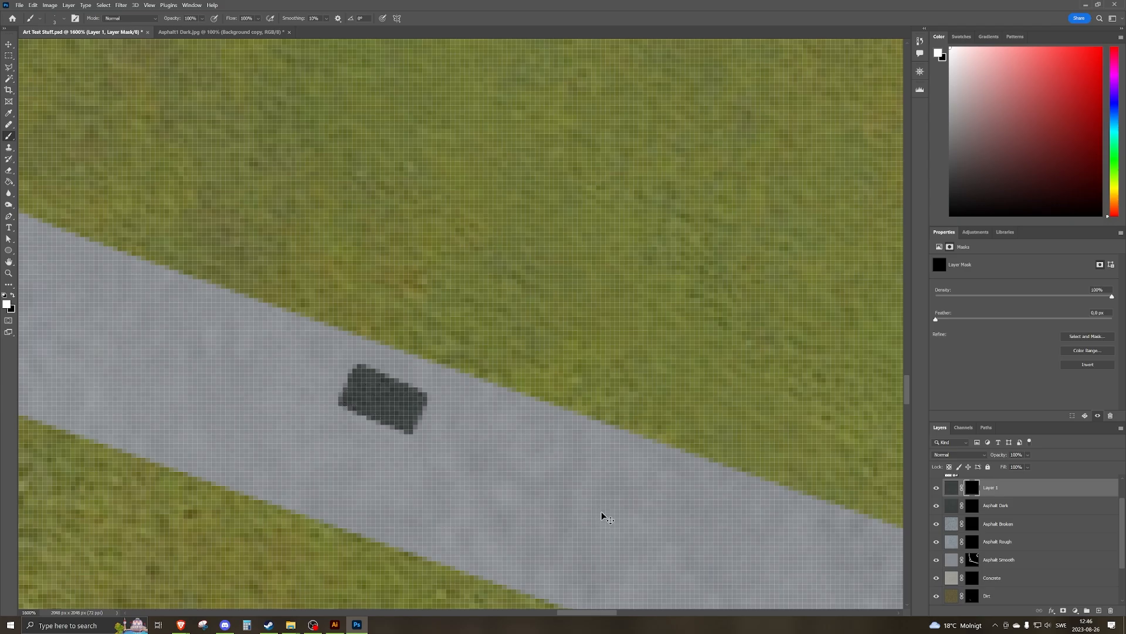
Examine the painted dark rectangle's scale against the track, sand patch and grass at several magnifications.
{"action": "key", "text": "ctrl+minus"}
{"action": "key", "text": "ctrl+minus"}
{"action": "key", "text": "ctrl+minus"}
{"action": "key", "text": "ctrl+minus"}
{"action": "key", "text": "ctrl+minus"}
{"action": "key", "text": "ctrl+minus"}
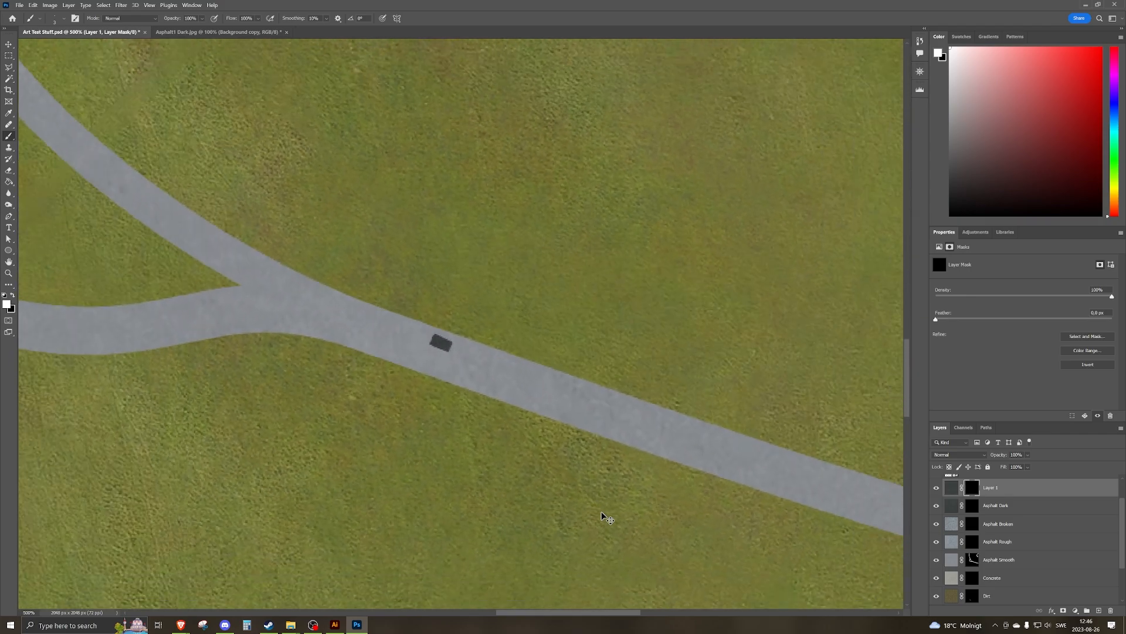
{"action": "key", "text": "ctrl+minus"}
{"action": "key", "text": "ctrl+minus"}
{"action": "key", "text": "ctrl+minus"}
{"action": "key", "text": "ctrl+minus"}
{"action": "key", "text": "ctrl+minus"}
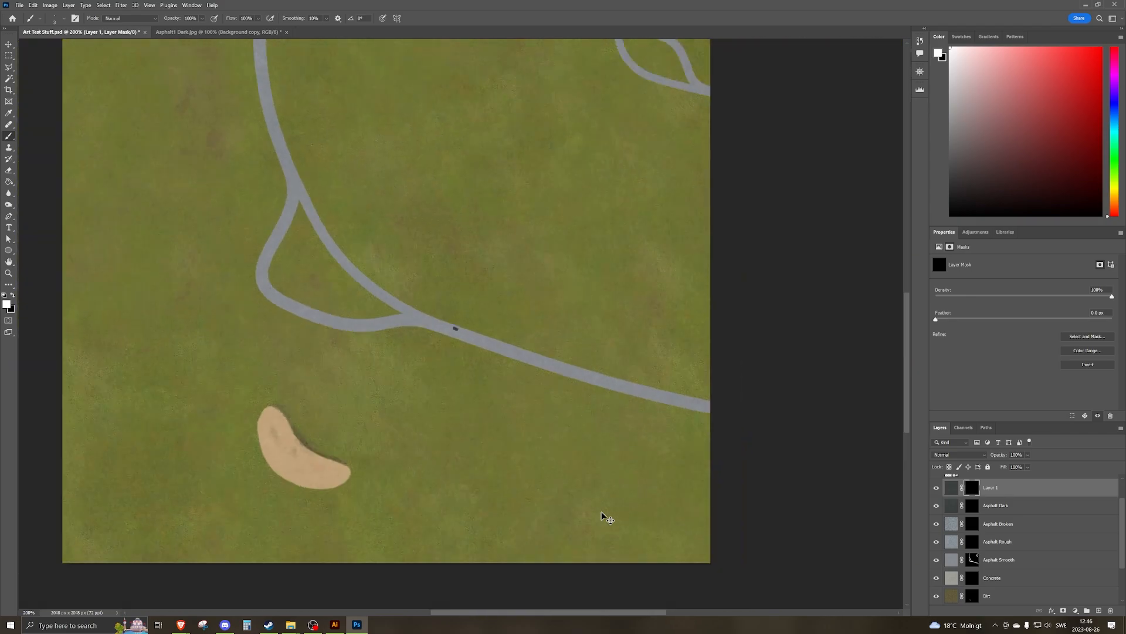
{"action": "key", "text": "ctrl+plus"}
{"action": "key", "text": "ctrl+plus"}
{"action": "key", "text": "ctrl+plus"}
{"action": "key", "text": "ctrl+minus"}
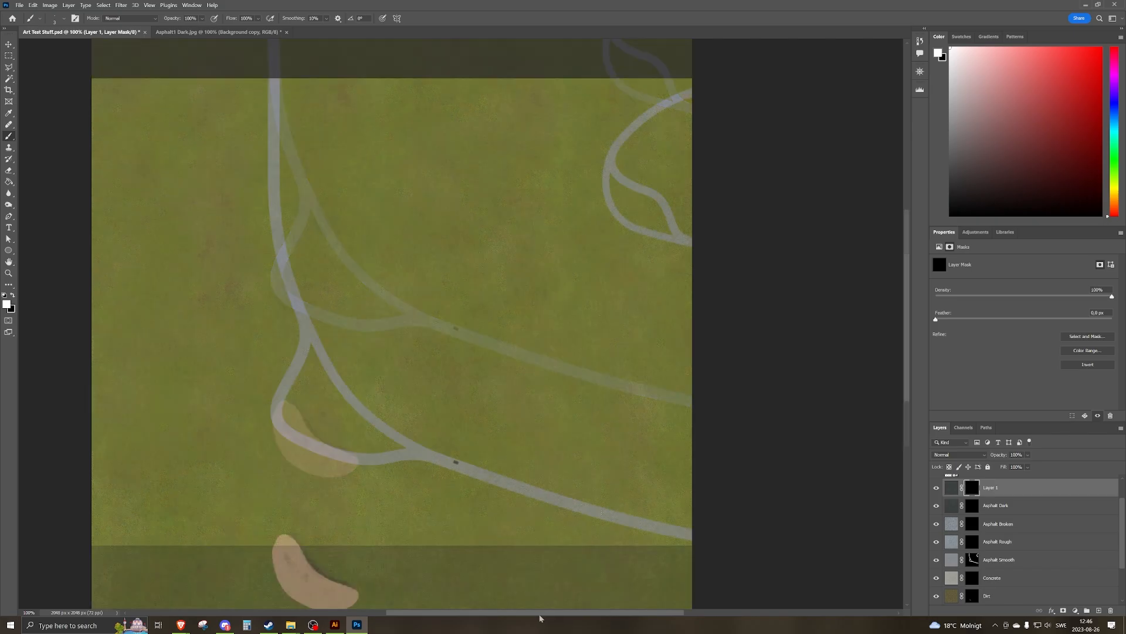
{"action": "left_click_drag", "start_coordinate": [540, 612], "coordinate": [485, 612]}
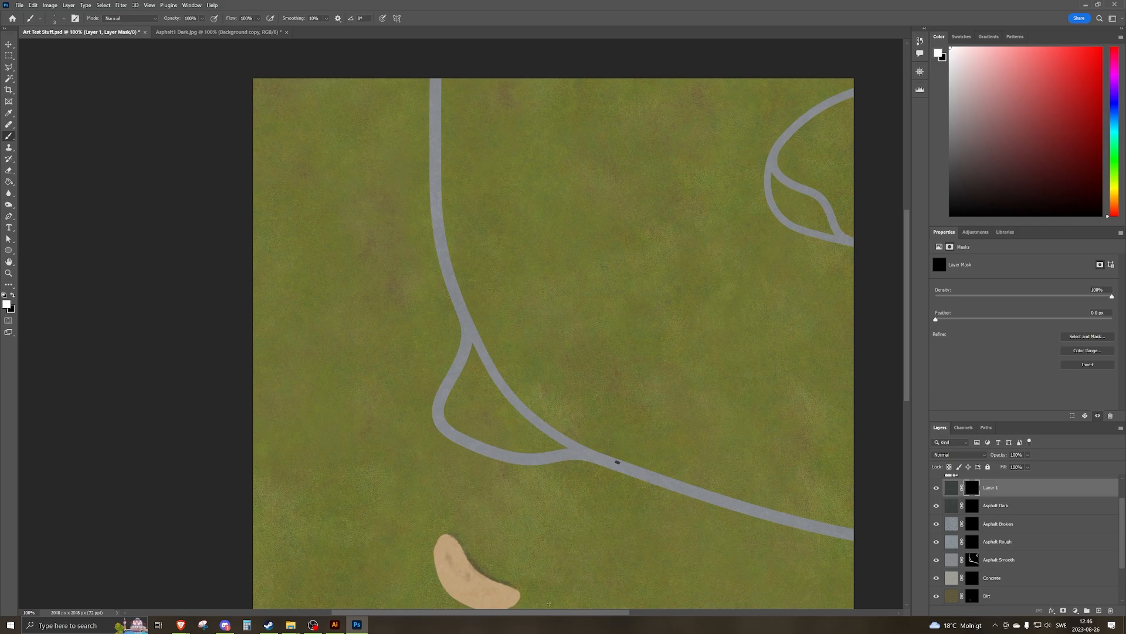
{"action": "key", "text": "ctrl+plus"}
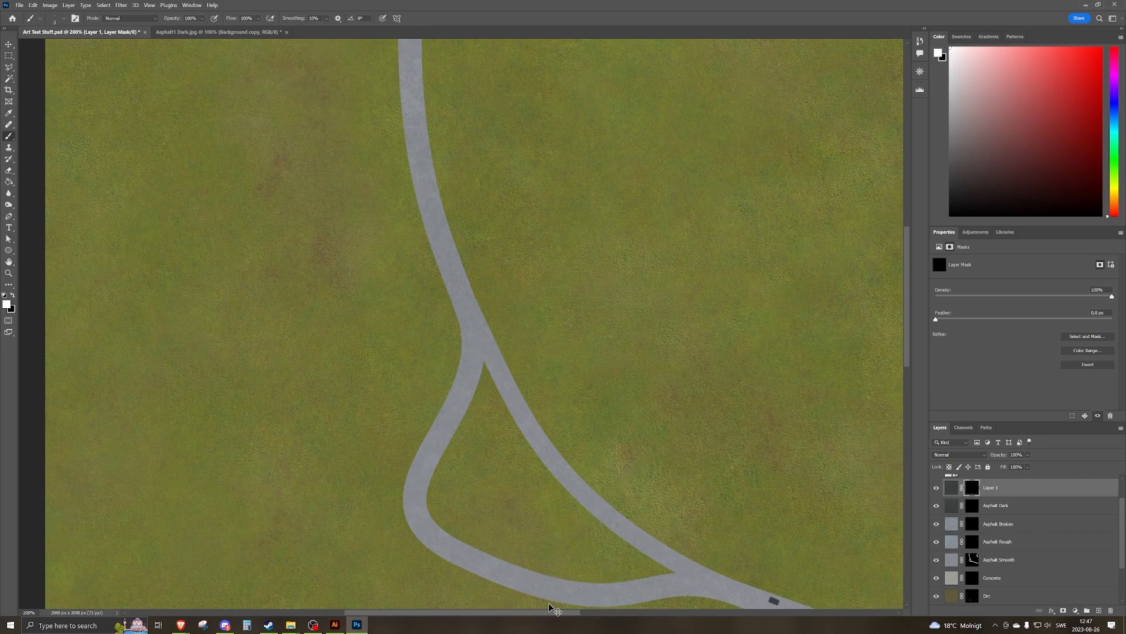
{"action": "key", "text": "ctrl+minus"}
{"action": "key", "text": "ctrl+plus"}
Create a new layer above the Spline Mask layer and name it Rubber.
{"action": "scroll", "coordinate": [988, 540], "scroll_direction": "down", "scroll_amount": 2}
{"action": "scroll", "coordinate": [992, 542], "scroll_direction": "up", "scroll_amount": 3}
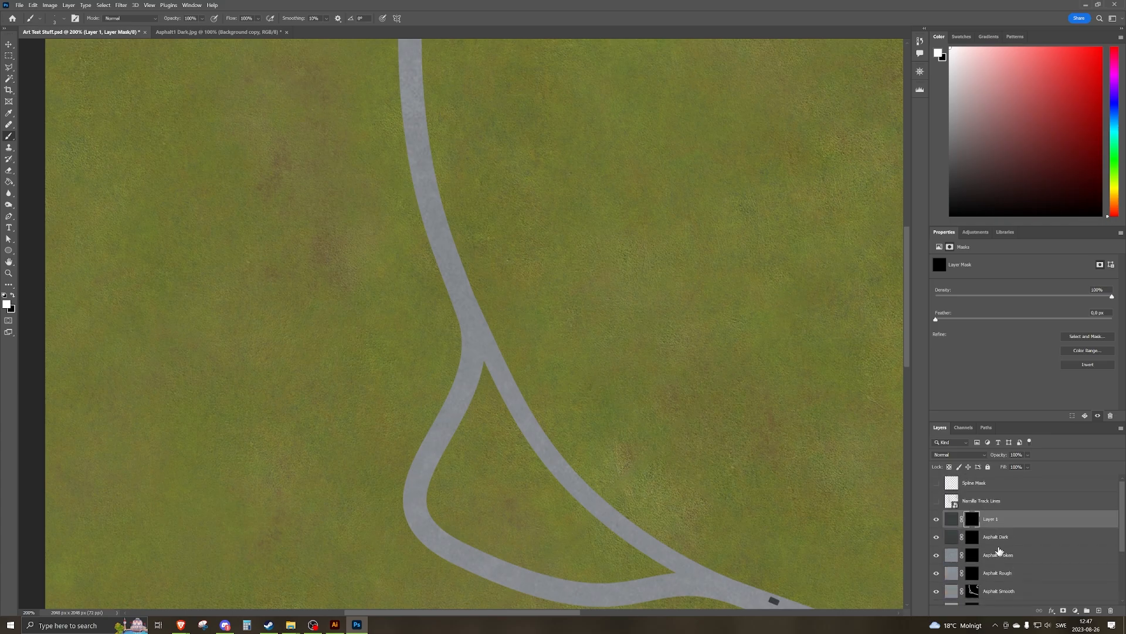
{"action": "left_click", "coordinate": [1015, 487]}
{"action": "left_click", "coordinate": [1097, 612]}
{"action": "double_click", "coordinate": [969, 482]}
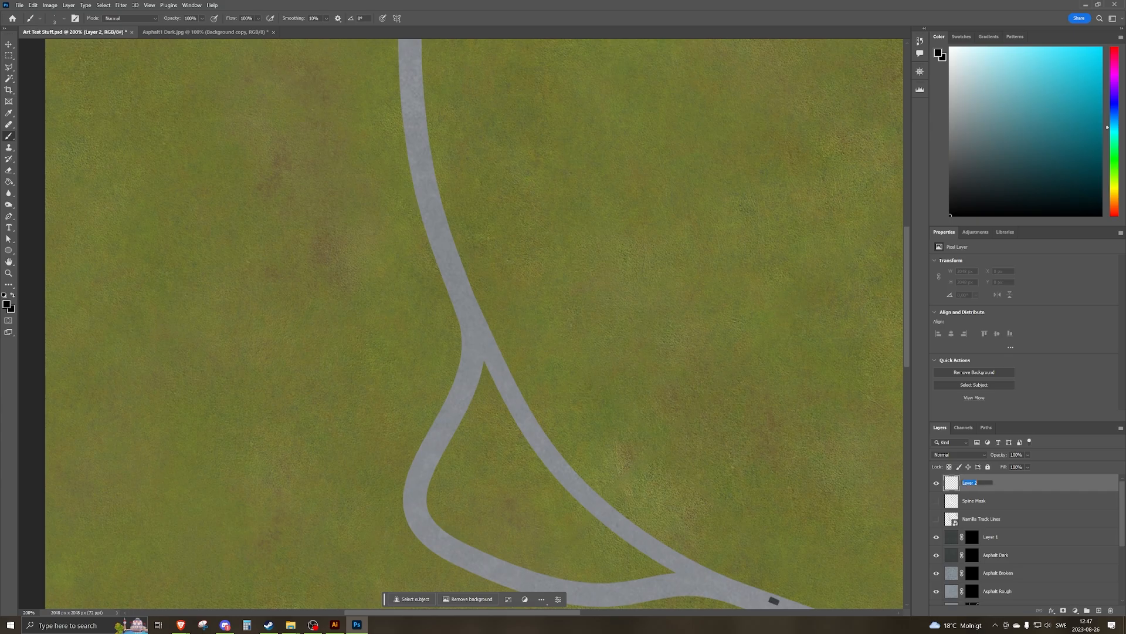
{"action": "type", "text": "Rubber"}
{"action": "key", "text": "Return"}
Set the black brush to 10% opacity and 100% hardness, and enlarge it slightly.
{"action": "left_click", "coordinate": [189, 18]}
{"action": "type", "text": "10"}
{"action": "left_click", "coordinate": [61, 21]}
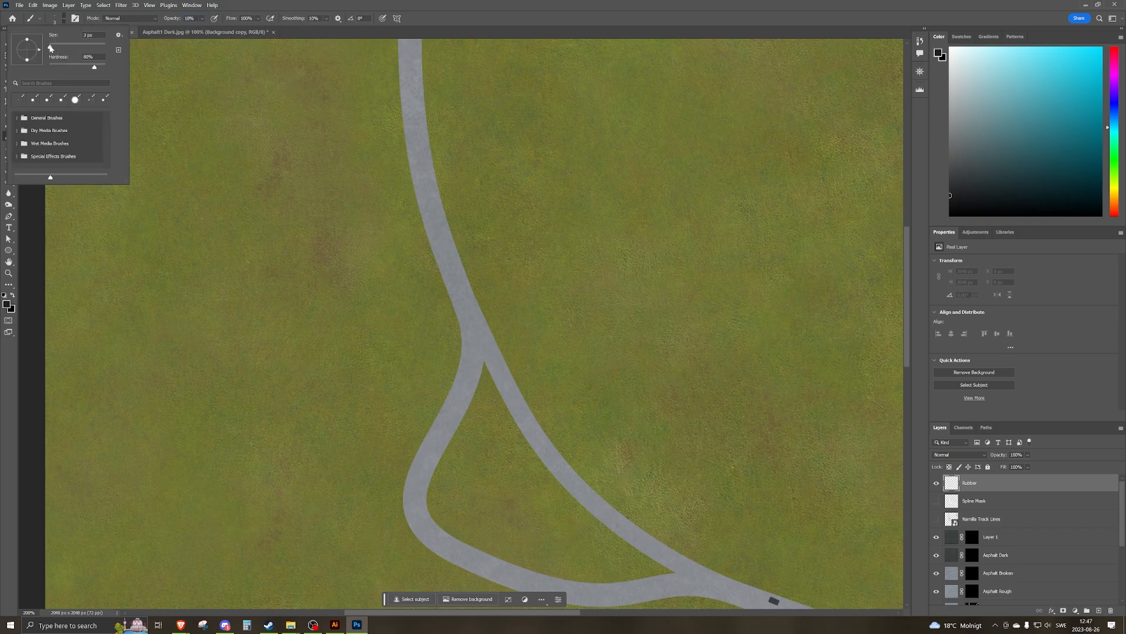
{"action": "left_click_drag", "start_coordinate": [50, 48], "coordinate": [53, 48]}
{"action": "left_click_drag", "start_coordinate": [94, 69], "coordinate": [101, 73]}
{"action": "left_click_drag", "start_coordinate": [106, 67], "coordinate": [108, 66]}
{"action": "left_click", "coordinate": [106, 69]}
{"action": "left_click", "coordinate": [418, 6]}
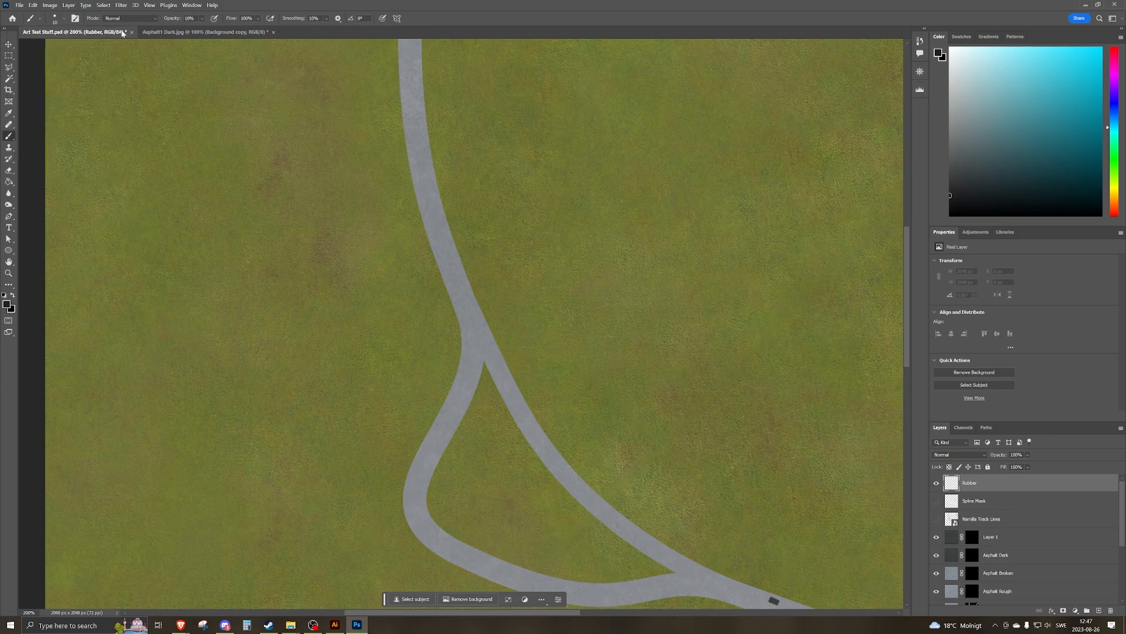
Enlarge the brush to cover about half the track's width and lower its opacity below 10%.
{"action": "left_click", "coordinate": [61, 19]}
{"action": "left_click_drag", "start_coordinate": [53, 49], "coordinate": [55, 49]}
{"action": "left_click", "coordinate": [464, 18]}
{"action": "scroll", "coordinate": [470, 328], "scroll_direction": "down", "scroll_amount": 3}
{"action": "scroll", "coordinate": [399, 184], "scroll_direction": "up", "scroll_amount": 2}
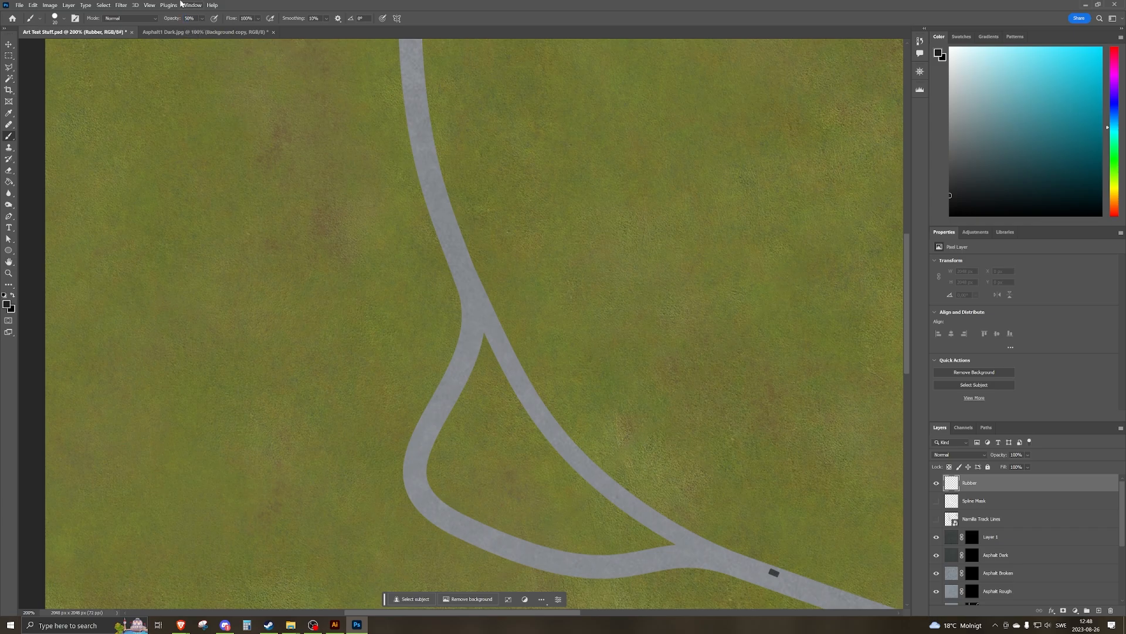
{"action": "key", "text": "BackSpace"}
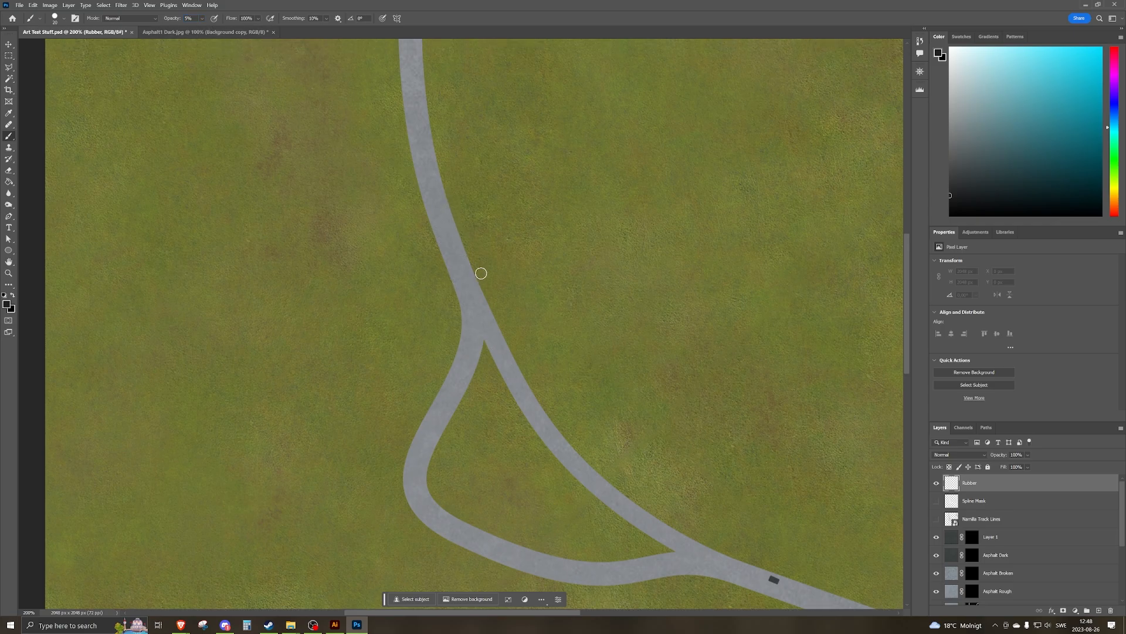
Paint overlapping faint dark rubber strokes on the Rubber layer along the track section leading down to the fork.
{"action": "scroll", "coordinate": [478, 272], "scroll_direction": "up", "scroll_amount": 2}
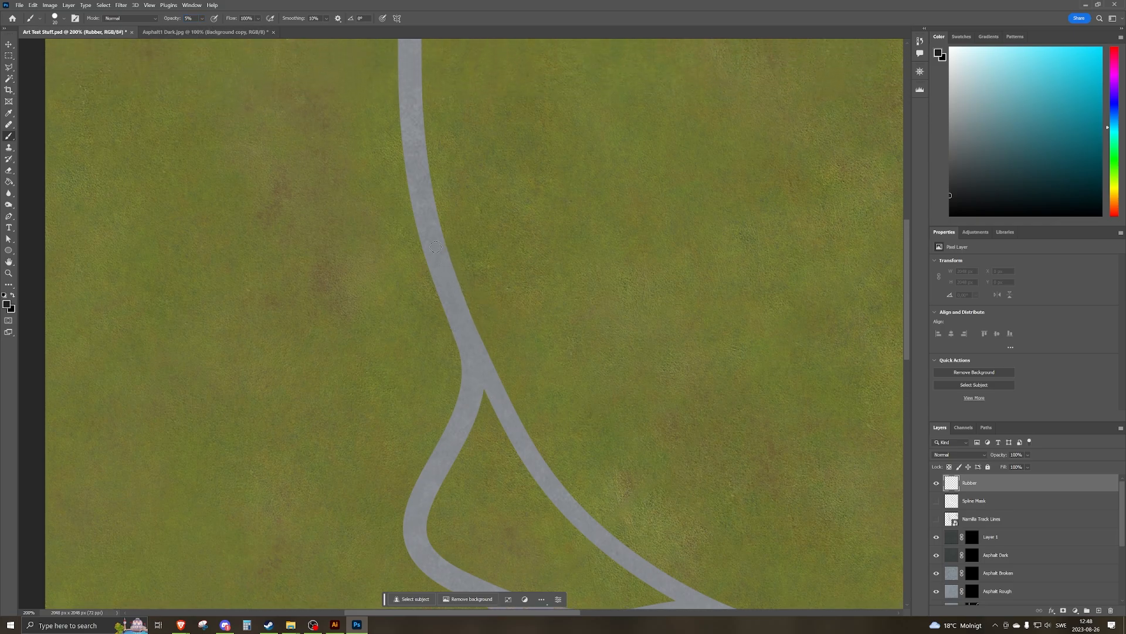
{"action": "scroll", "coordinate": [480, 302], "scroll_direction": "up", "scroll_amount": 3}
{"action": "scroll", "coordinate": [498, 297], "scroll_direction": "down", "scroll_amount": 2}
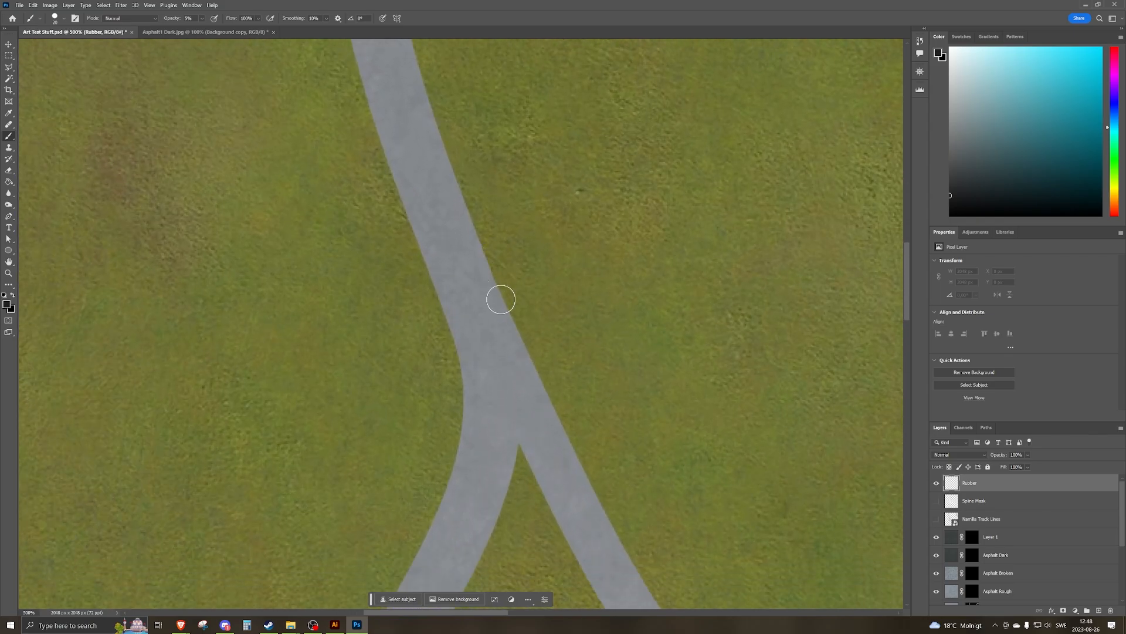
{"action": "mouse_move", "coordinate": [424, 179]}
{"action": "left_mouse_down"}
{"action": "mouse_move", "coordinate": [464, 290]}
{"action": "mouse_move", "coordinate": [436, 209]}
{"action": "mouse_move", "coordinate": [465, 275]}
{"action": "mouse_move", "coordinate": [439, 162]}
{"action": "left_mouse_up"}
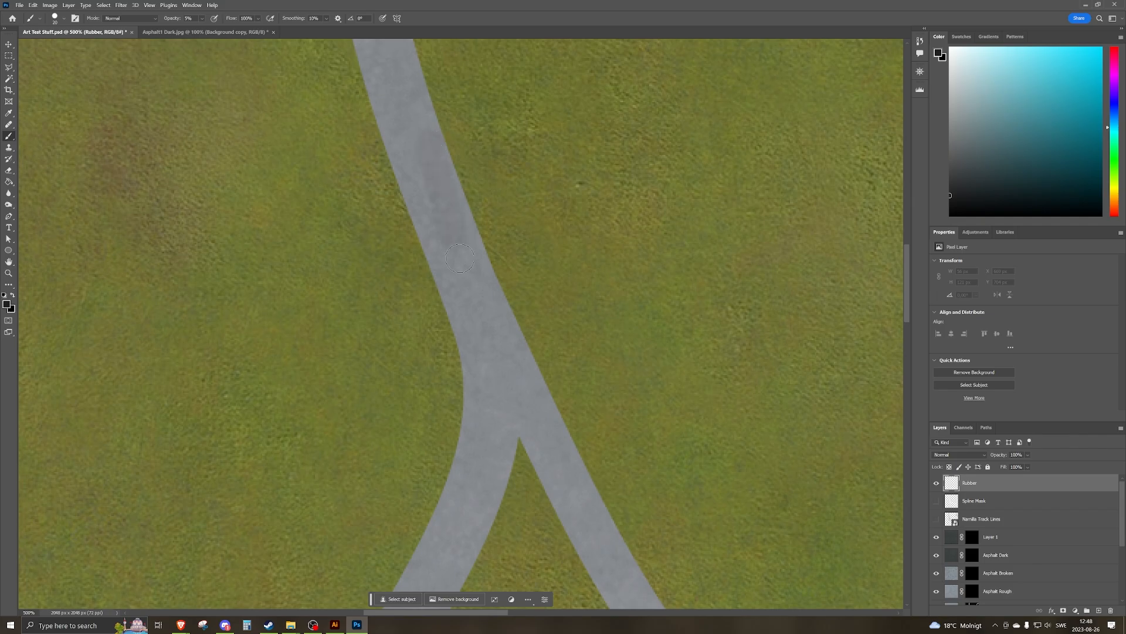
{"action": "left_click_drag", "start_coordinate": [460, 258], "coordinate": [465, 247]}
{"action": "left_click_drag", "start_coordinate": [422, 119], "coordinate": [499, 289]}
{"action": "left_click_drag", "start_coordinate": [411, 94], "coordinate": [510, 360]}
{"action": "left_click_drag", "start_coordinate": [455, 172], "coordinate": [514, 376]}
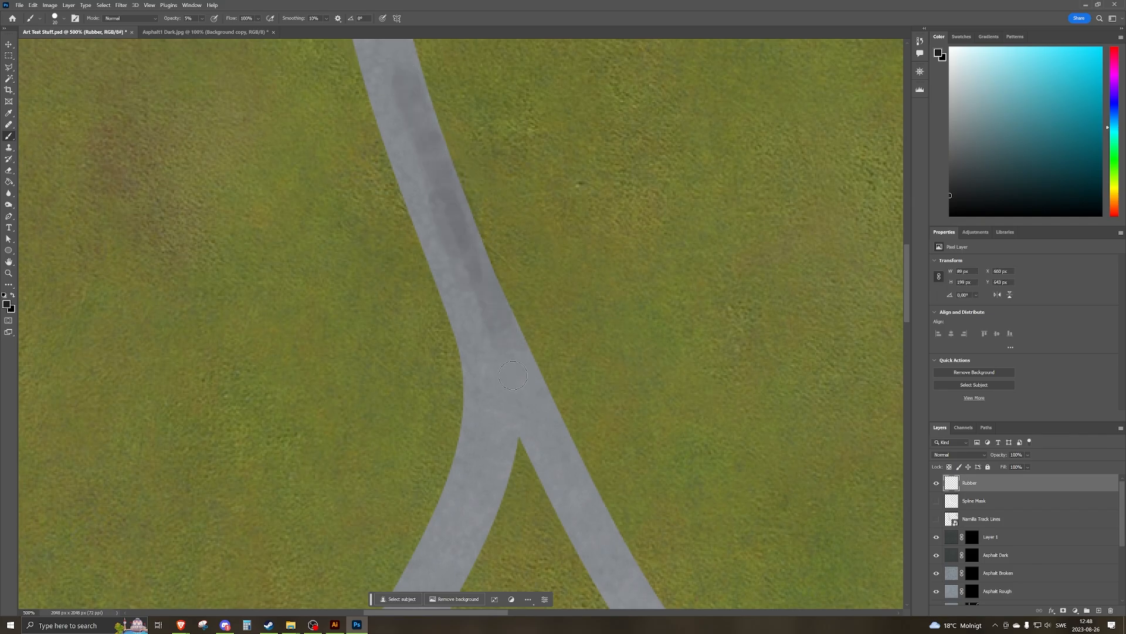
{"action": "left_click_drag", "start_coordinate": [428, 161], "coordinate": [517, 374]}
Continue the faint rubber strokes from the fork into the left branch, layering several passes to darken the line.
{"action": "left_click_drag", "start_coordinate": [470, 253], "coordinate": [481, 419]}
{"action": "mouse_move", "coordinate": [486, 287]}
{"action": "left_mouse_down"}
{"action": "mouse_move", "coordinate": [461, 479]}
{"action": "mouse_move", "coordinate": [501, 331]}
{"action": "mouse_move", "coordinate": [477, 269]}
{"action": "mouse_move", "coordinate": [457, 537]}
{"action": "left_mouse_up"}
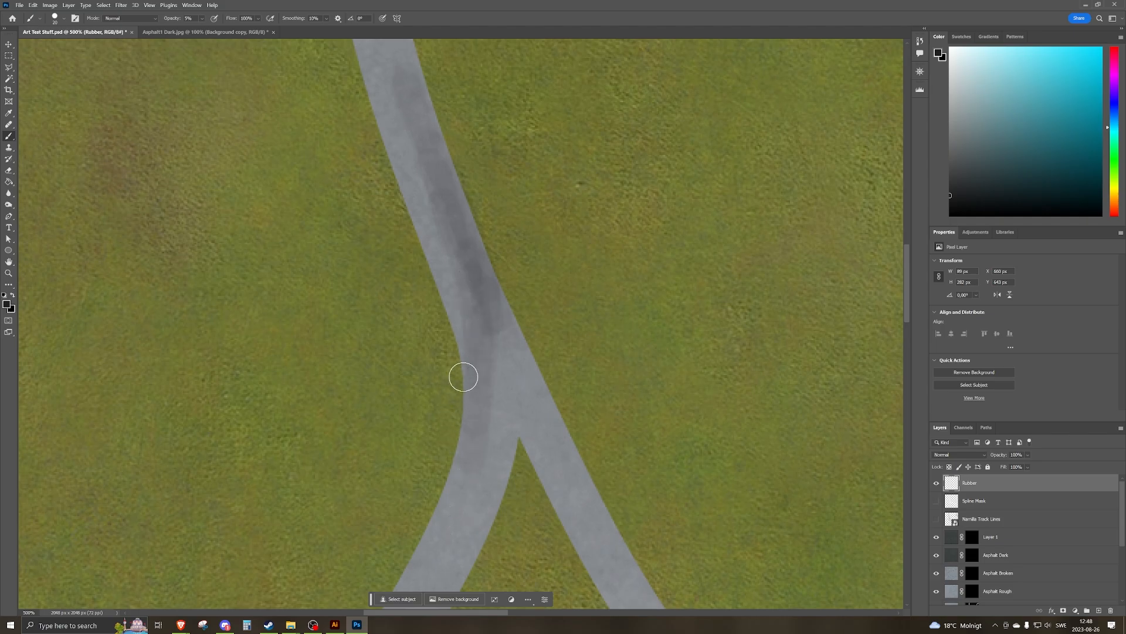
{"action": "left_click_drag", "start_coordinate": [479, 351], "coordinate": [444, 558]}
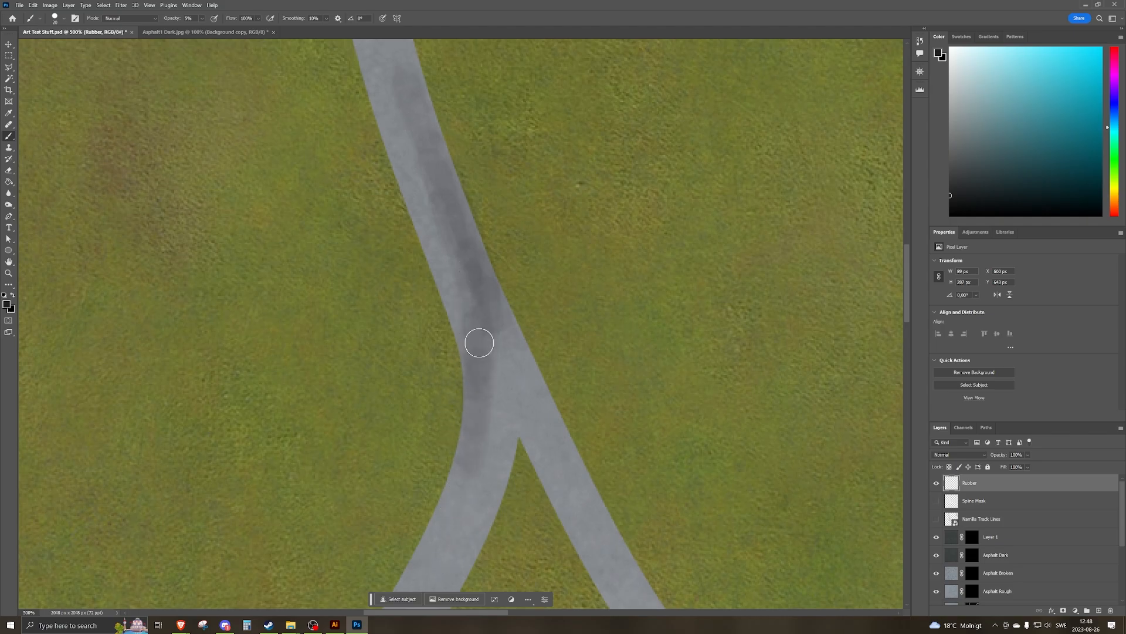
{"action": "left_click_drag", "start_coordinate": [478, 343], "coordinate": [450, 542]}
{"action": "scroll", "coordinate": [484, 446], "scroll_direction": "down", "scroll_amount": 2}
{"action": "scroll", "coordinate": [484, 446], "scroll_direction": "down", "scroll_amount": 3}
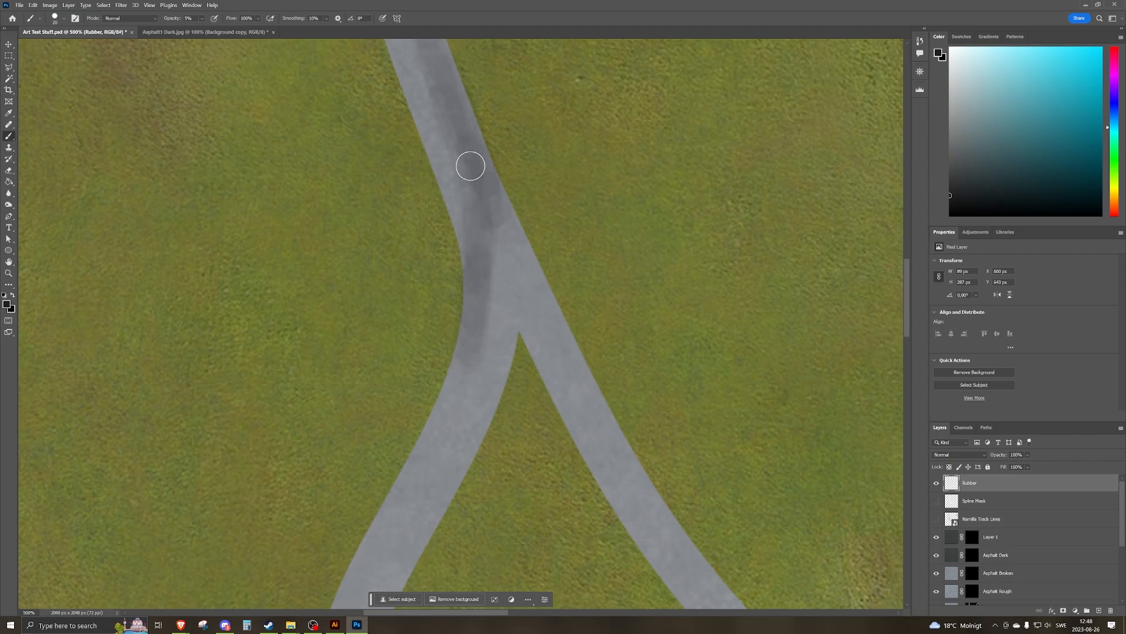
{"action": "left_click_drag", "start_coordinate": [484, 206], "coordinate": [466, 375]}
{"action": "left_click_drag", "start_coordinate": [476, 312], "coordinate": [451, 420]}
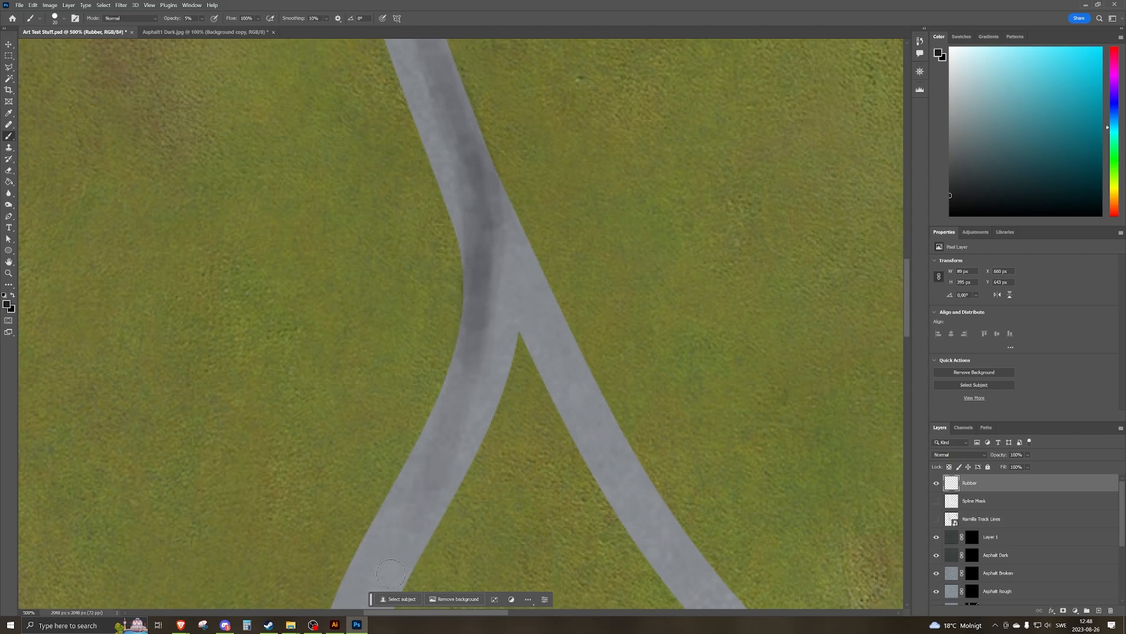
Extend the rubber strokes down the left branch toward the tight bend, overlapping the strokes already painted.
{"action": "scroll", "coordinate": [476, 505], "scroll_direction": "down", "scroll_amount": 5}
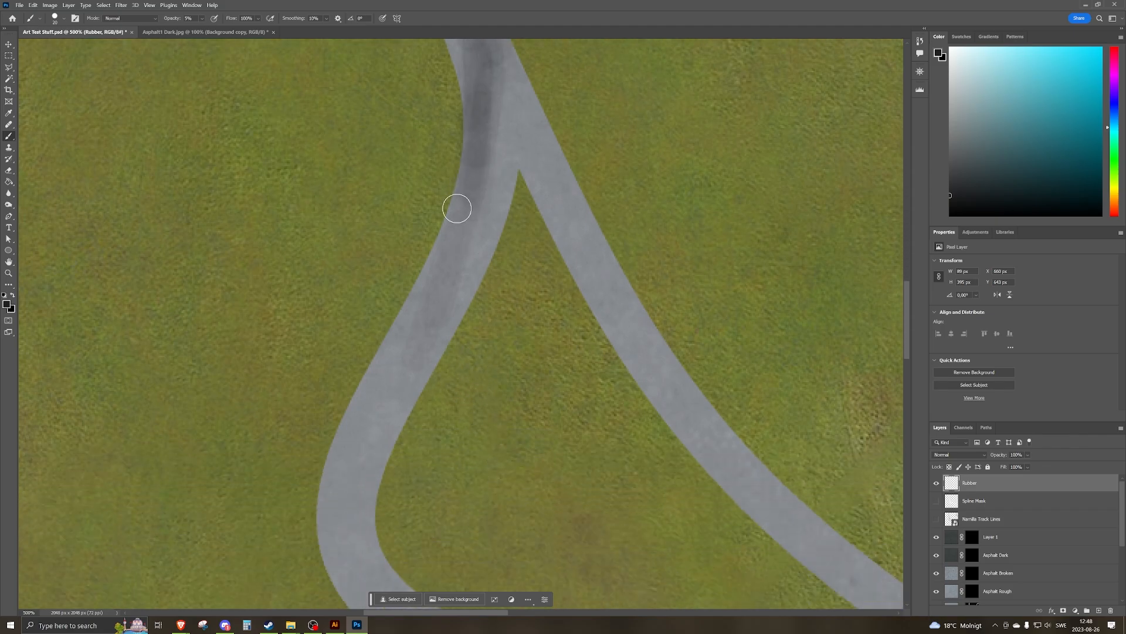
{"action": "left_click_drag", "start_coordinate": [457, 208], "coordinate": [369, 421]}
{"action": "left_click_drag", "start_coordinate": [483, 167], "coordinate": [407, 387]}
{"action": "left_click_drag", "start_coordinate": [468, 203], "coordinate": [407, 372]}
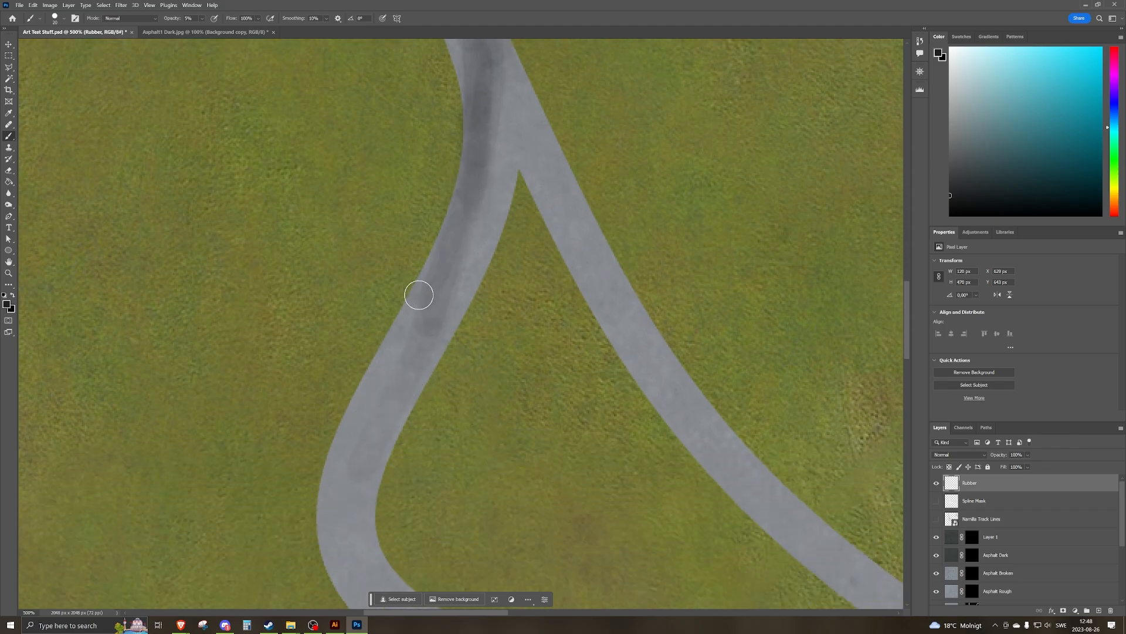
{"action": "left_click_drag", "start_coordinate": [419, 295], "coordinate": [391, 382]}
Reduce the brush to 9 px and paint a narrower, darker core along the racing line through the left branch.
{"action": "scroll", "coordinate": [457, 305], "scroll_direction": "up", "scroll_amount": 2}
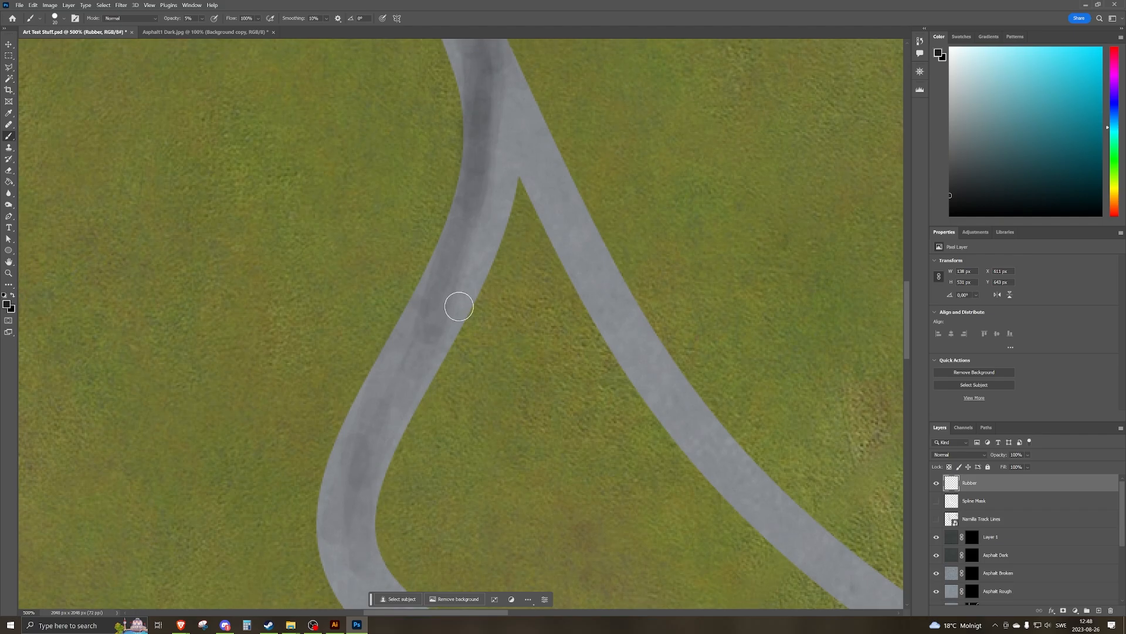
{"action": "scroll", "coordinate": [461, 274], "scroll_direction": "up", "scroll_amount": 1}
{"action": "scroll", "coordinate": [461, 274], "scroll_direction": "up", "scroll_amount": 3}
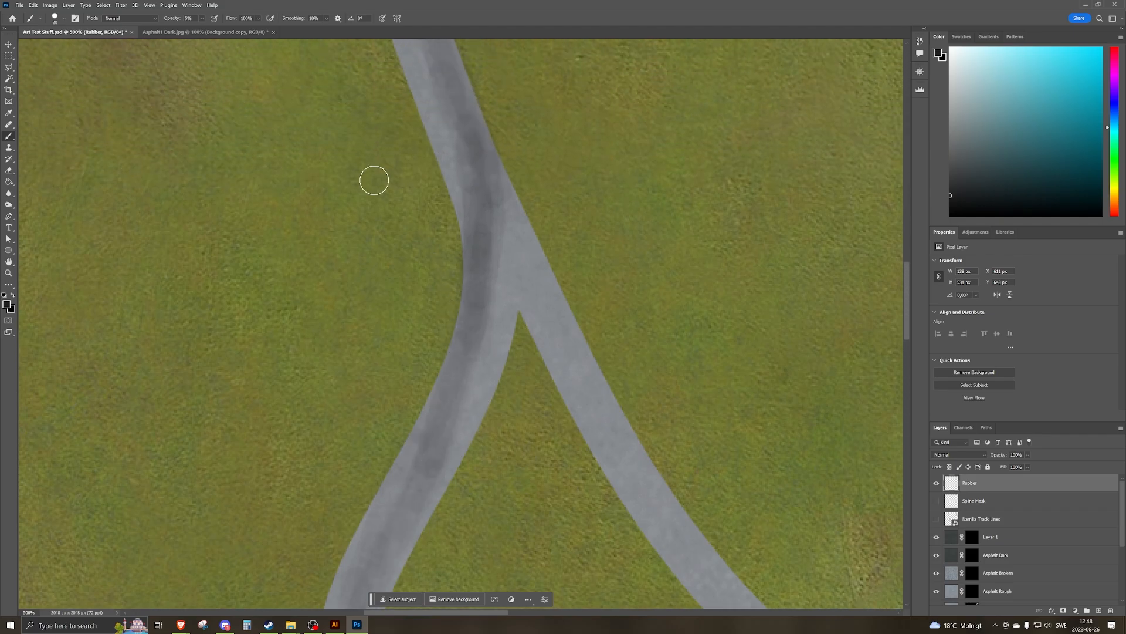
{"action": "left_click", "coordinate": [188, 18]}
{"action": "left_click", "coordinate": [63, 19]}
{"action": "left_click_drag", "start_coordinate": [54, 48], "coordinate": [51, 47]}
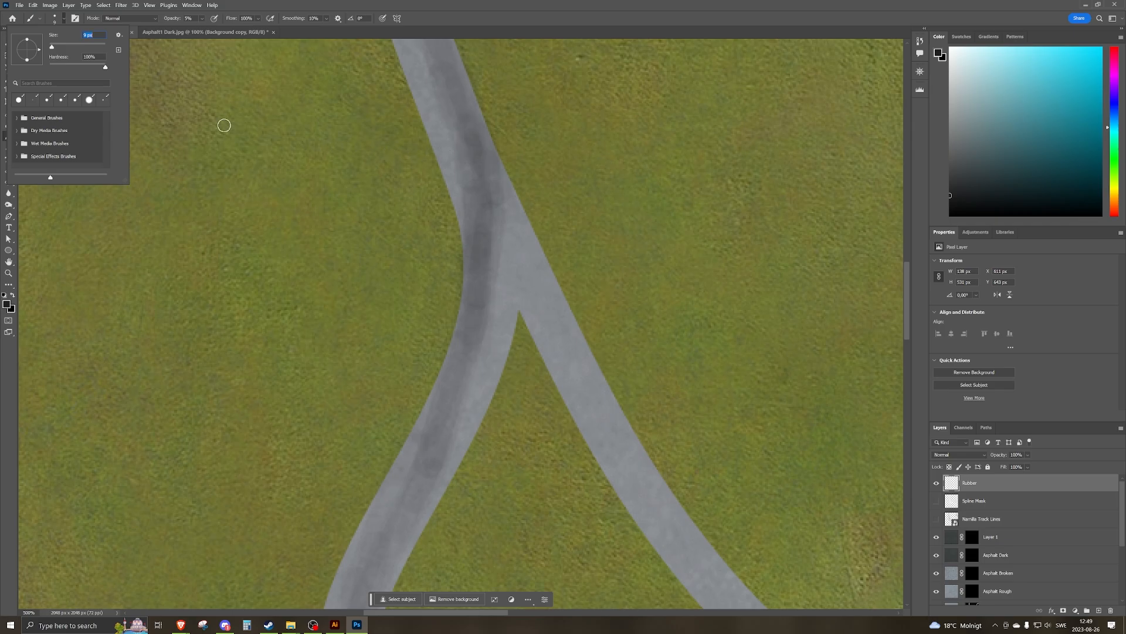
{"action": "left_click", "coordinate": [435, 8]}
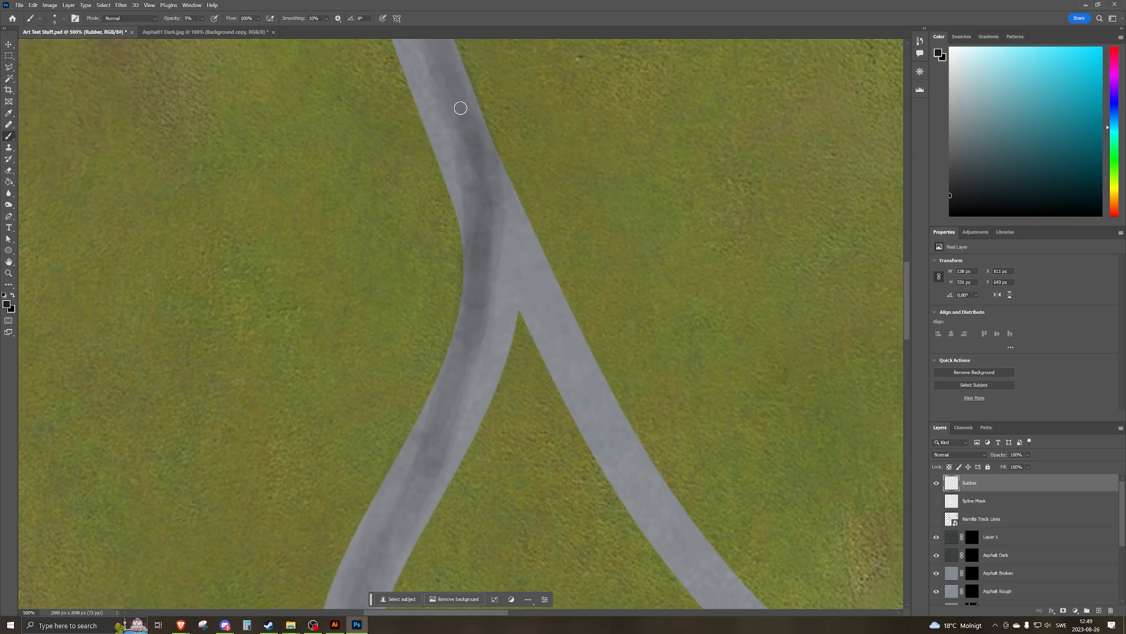
{"action": "mouse_move", "coordinate": [462, 112]}
{"action": "left_mouse_down"}
{"action": "mouse_move", "coordinate": [479, 214]}
{"action": "mouse_move", "coordinate": [470, 172]}
{"action": "mouse_move", "coordinate": [472, 322]}
{"action": "mouse_move", "coordinate": [476, 234]}
{"action": "mouse_move", "coordinate": [444, 438]}
{"action": "mouse_move", "coordinate": [464, 304]}
{"action": "mouse_move", "coordinate": [403, 512]}
{"action": "mouse_move", "coordinate": [464, 386]}
{"action": "mouse_move", "coordinate": [397, 540]}
{"action": "left_mouse_up"}
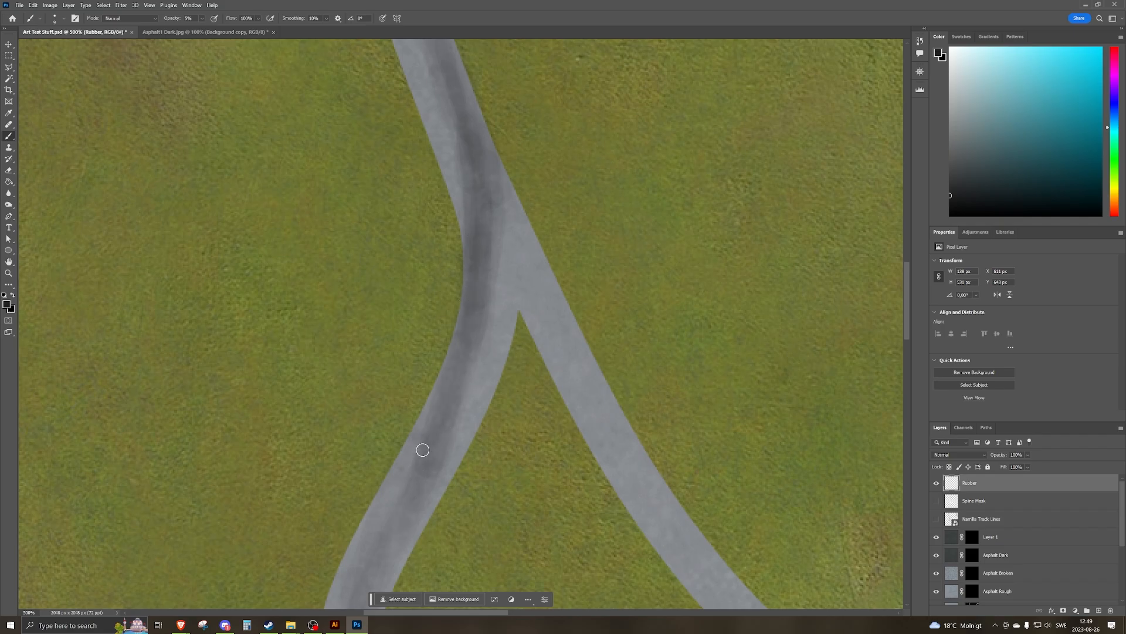
{"action": "left_click_drag", "start_coordinate": [423, 449], "coordinate": [368, 578]}
{"action": "scroll", "coordinate": [475, 468], "scroll_direction": "down", "scroll_amount": 3}
{"action": "mouse_move", "coordinate": [395, 420]}
{"action": "left_mouse_down"}
{"action": "mouse_move", "coordinate": [409, 345]}
{"action": "mouse_move", "coordinate": [384, 470]}
{"action": "mouse_move", "coordinate": [391, 359]}
{"action": "mouse_move", "coordinate": [369, 566]}
{"action": "mouse_move", "coordinate": [375, 480]}
{"action": "mouse_move", "coordinate": [432, 338]}
{"action": "mouse_move", "coordinate": [372, 416]}
{"action": "left_mouse_up"}
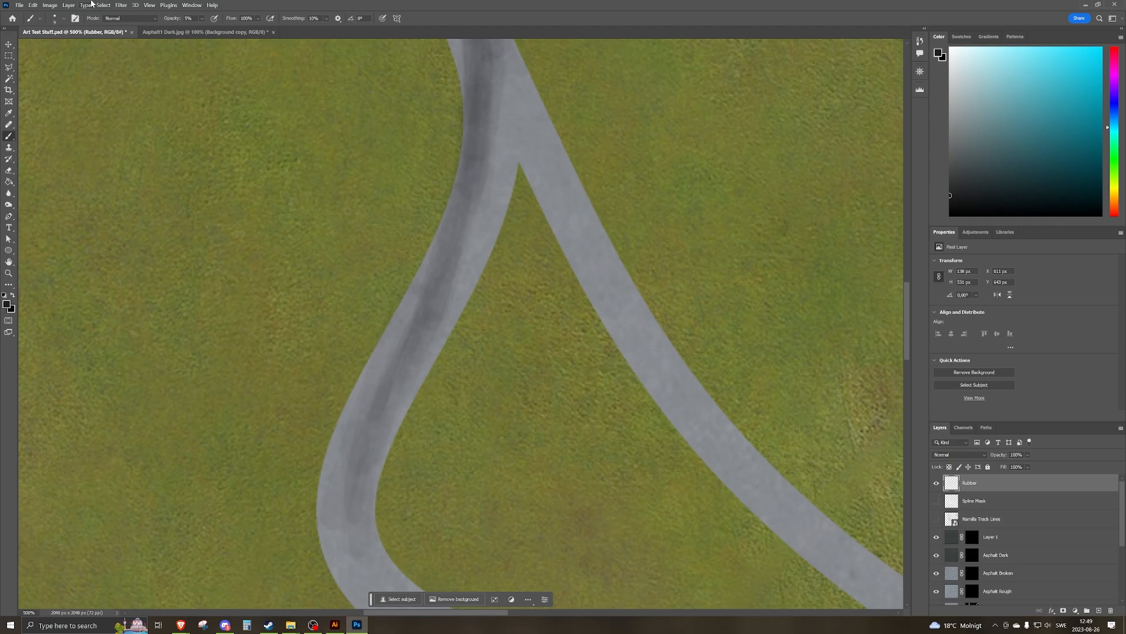
Shrink the brush to only a few pixels for thin skid marks and raise its opacity to 30%.
{"action": "left_click", "coordinate": [65, 19]}
{"action": "left_click_drag", "start_coordinate": [53, 47], "coordinate": [51, 49]}
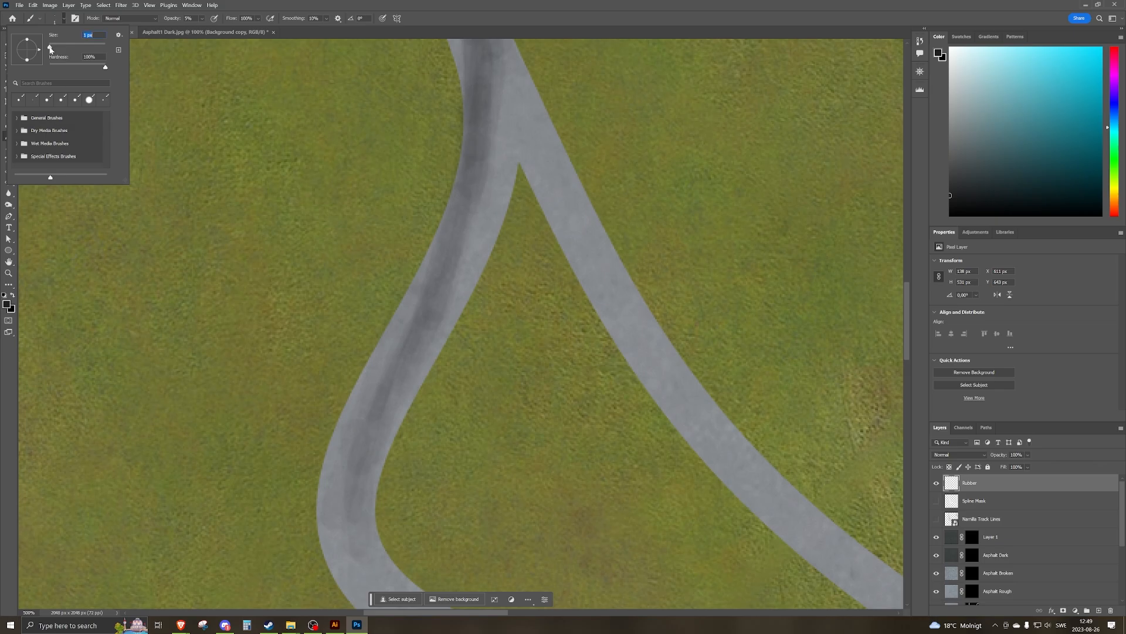
{"action": "left_click", "coordinate": [93, 35]}
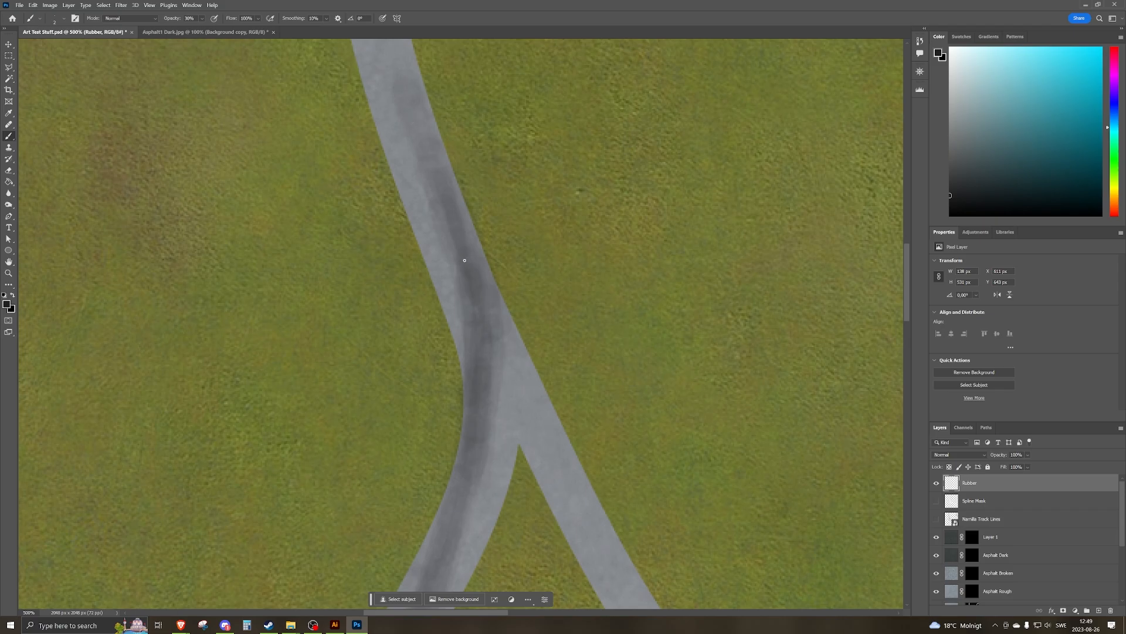
{"action": "left_click_drag", "start_coordinate": [416, 132], "coordinate": [488, 342]}
{"action": "key", "text": "ctrl+z"}
{"action": "left_click_drag", "start_coordinate": [410, 122], "coordinate": [443, 256]}
{"action": "key", "text": "ctrl+z"}
{"action": "left_click_drag", "start_coordinate": [409, 124], "coordinate": [485, 314]}
{"action": "key", "text": "ctrl+z"}
Draw one thin skid mark along the rubbered racing line just before the fork.
{"action": "left_click_drag", "start_coordinate": [410, 128], "coordinate": [460, 301]}
{"action": "scroll", "coordinate": [627, 329], "scroll_direction": "down", "scroll_amount": 5}
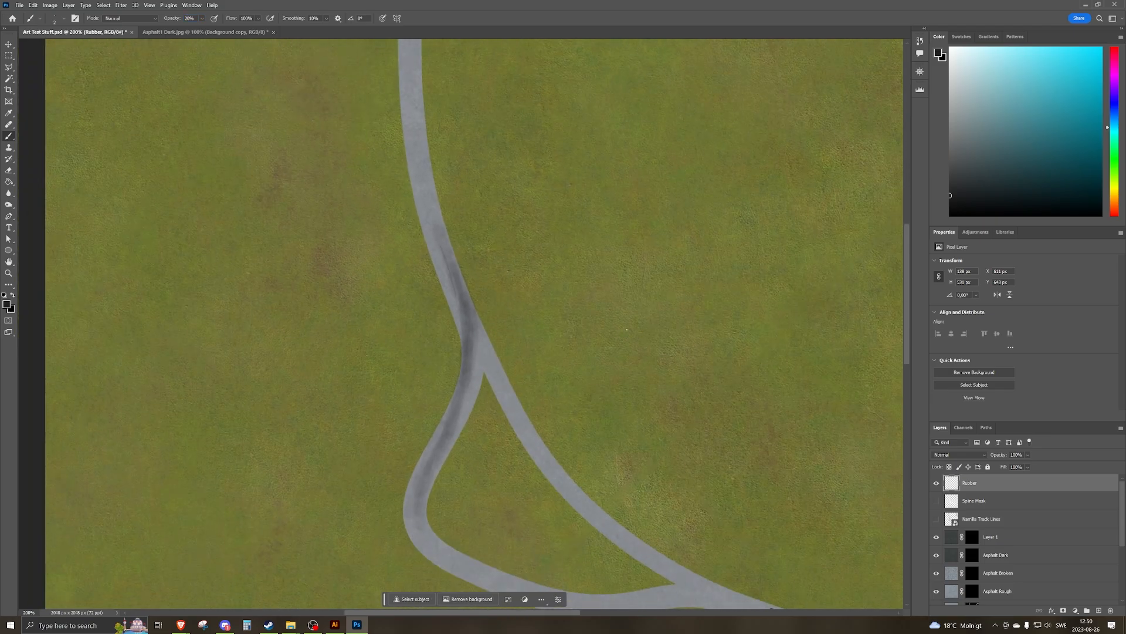
{"action": "scroll", "coordinate": [626, 328], "scroll_direction": "up", "scroll_amount": 2}
{"action": "scroll", "coordinate": [627, 332], "scroll_direction": "up", "scroll_amount": 1}
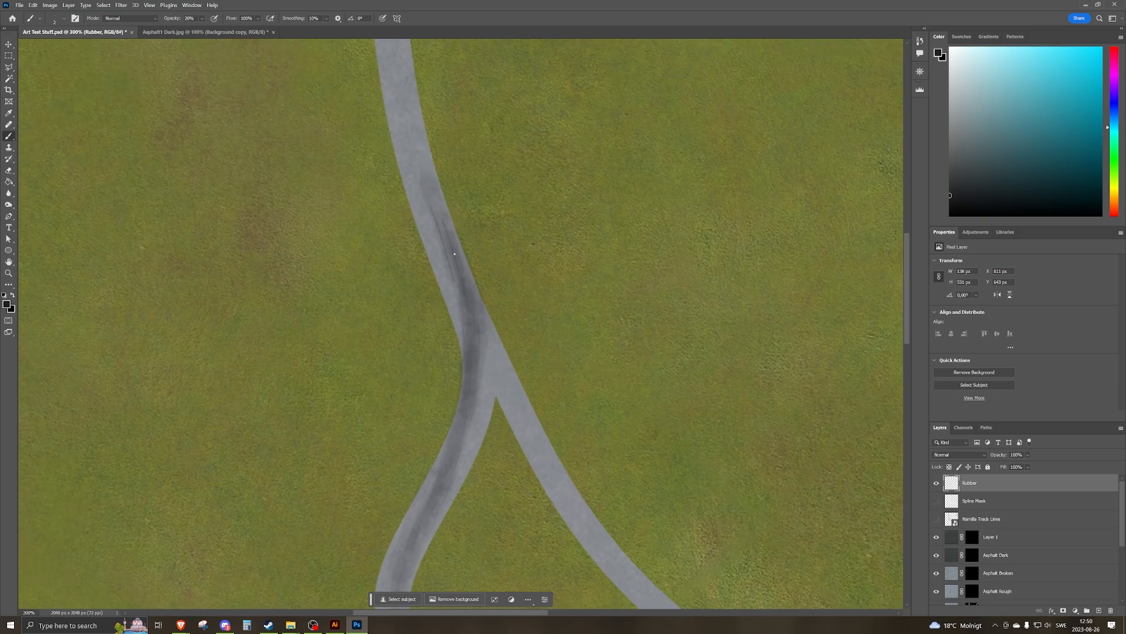
{"action": "scroll", "coordinate": [455, 254], "scroll_direction": "down", "scroll_amount": 1}
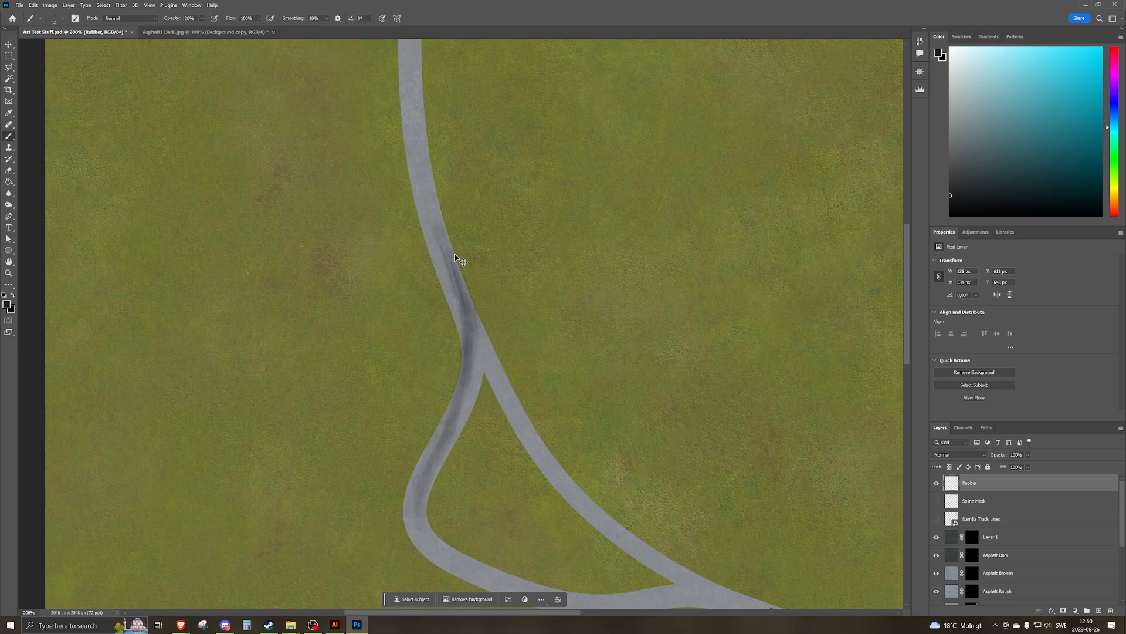
{"action": "scroll", "coordinate": [454, 253], "scroll_direction": "down", "scroll_amount": 1}
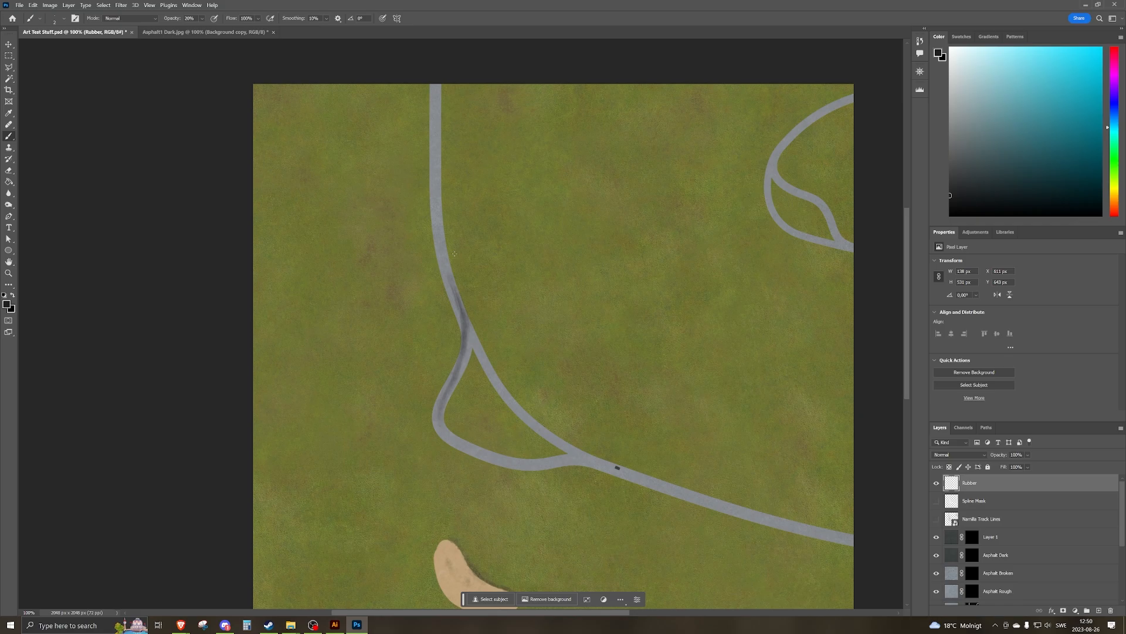
Toggle the Rubber layer's visibility to compare the track with and without the rubber, leaving the layer shown.
{"action": "left_click", "coordinate": [937, 483]}
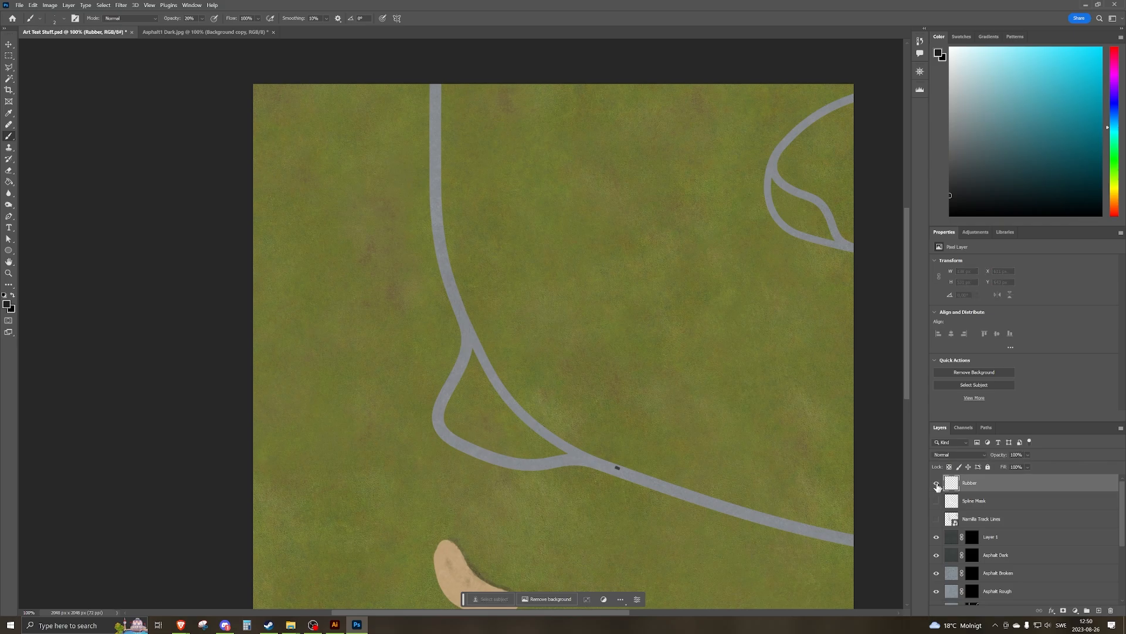
{"action": "left_click", "coordinate": [937, 483]}
{"action": "left_click", "coordinate": [937, 484]}
{"action": "left_click", "coordinate": [937, 484]}
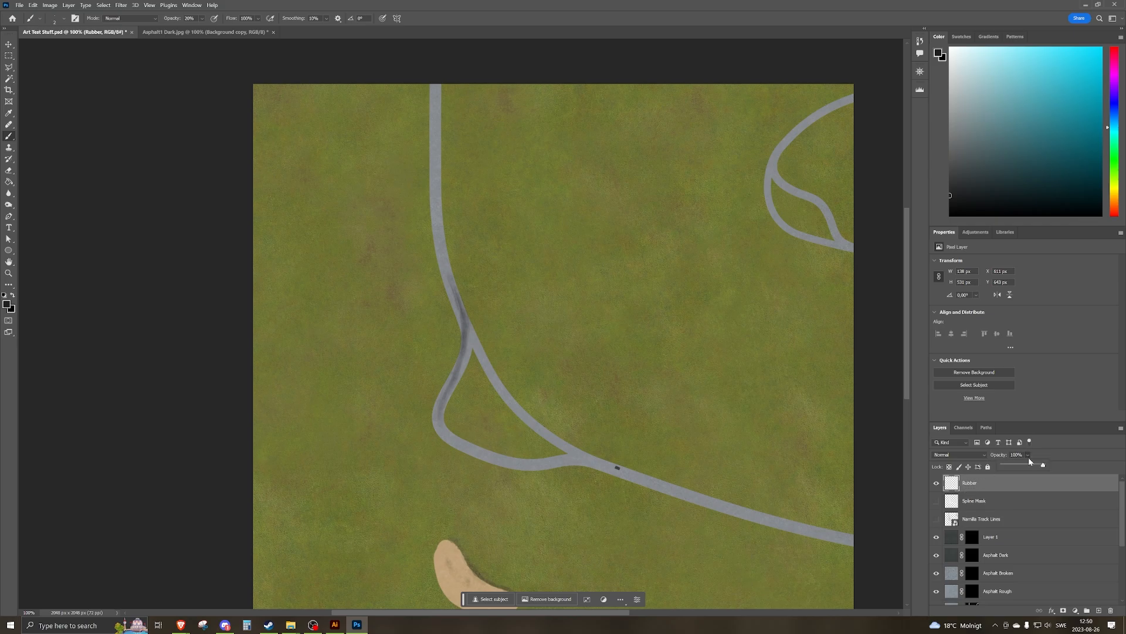
{"action": "mouse_move", "coordinate": [1028, 456]}
{"action": "left_mouse_down"}
{"action": "mouse_move", "coordinate": [1020, 467]}
{"action": "mouse_move", "coordinate": [1043, 467]}
{"action": "left_mouse_up"}
Examine how the painted rubber line reads on the track at several magnifications.
{"action": "key", "text": "ctrl+minus"}
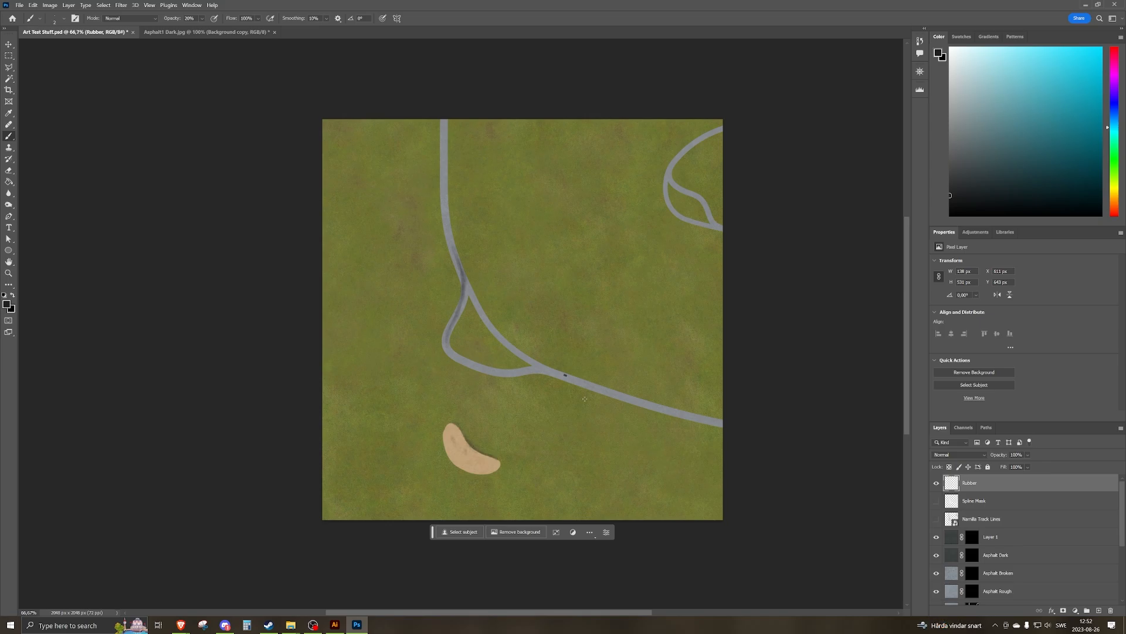
{"action": "key", "text": "ctrl+plus"}
{"action": "key", "text": "ctrl+plus"}
{"action": "key", "text": "ctrl+plus"}
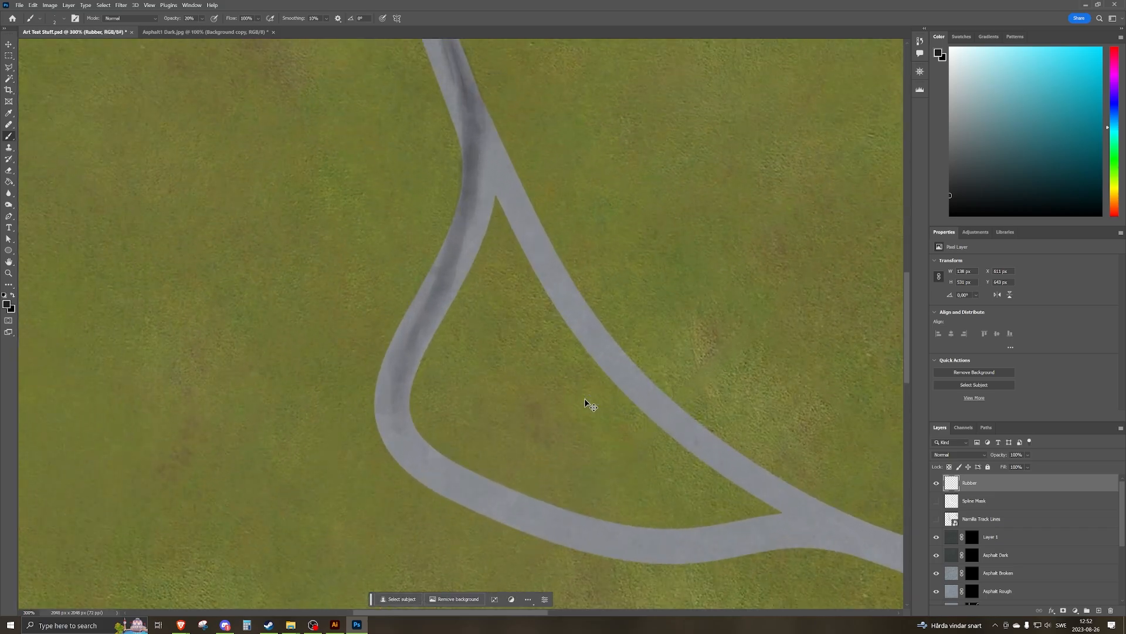
{"action": "key", "text": "ctrl+minus"}
{"action": "key", "text": "ctrl+minus"}
{"action": "key", "text": "ctrl+minus"}
{"action": "key", "text": "ctrl+minus"}
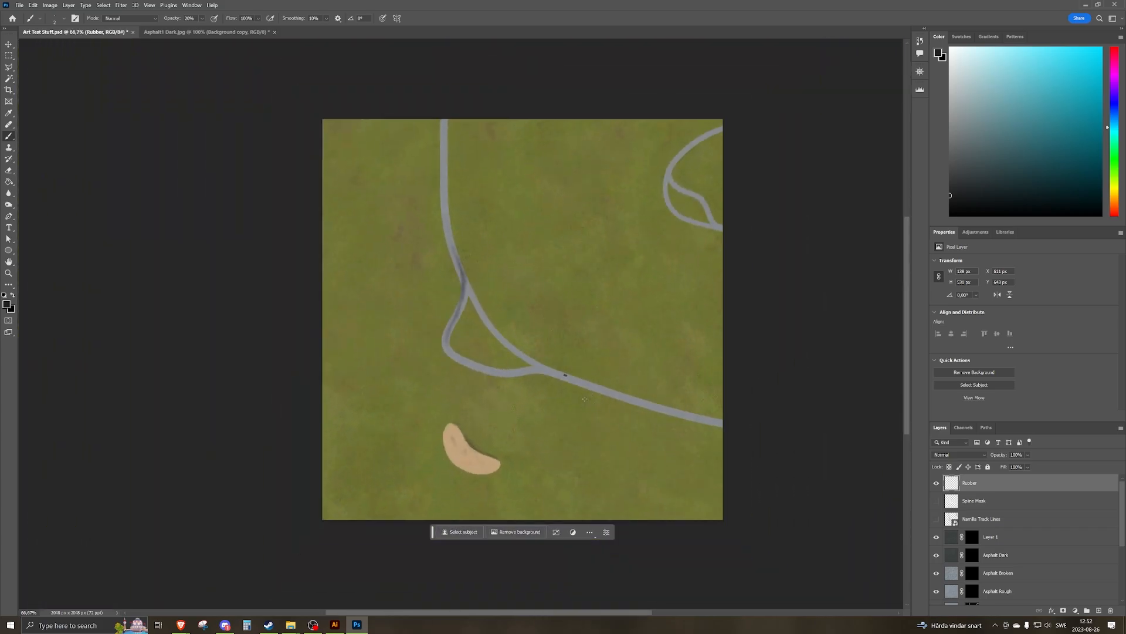